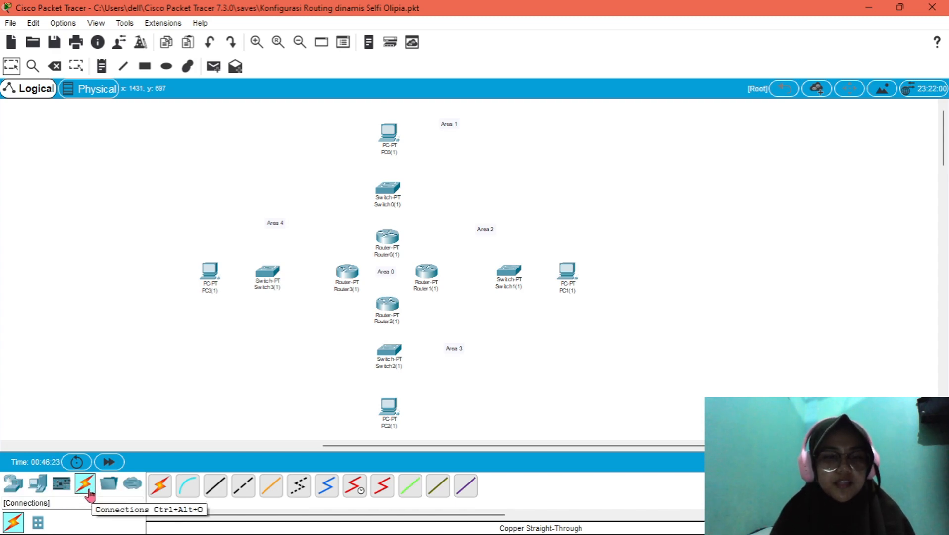
{"action": "left_click", "coordinate": [243, 485]}
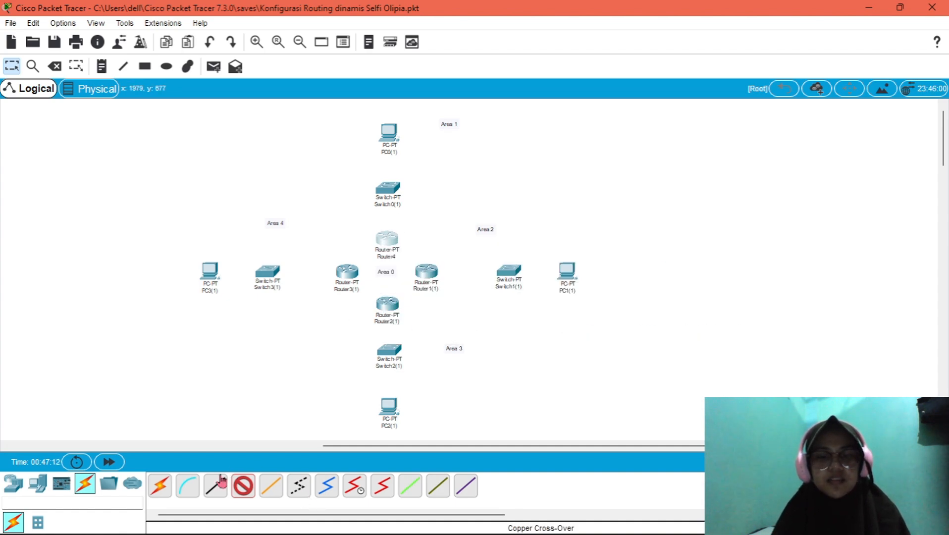
{"action": "left_click", "coordinate": [387, 239]}
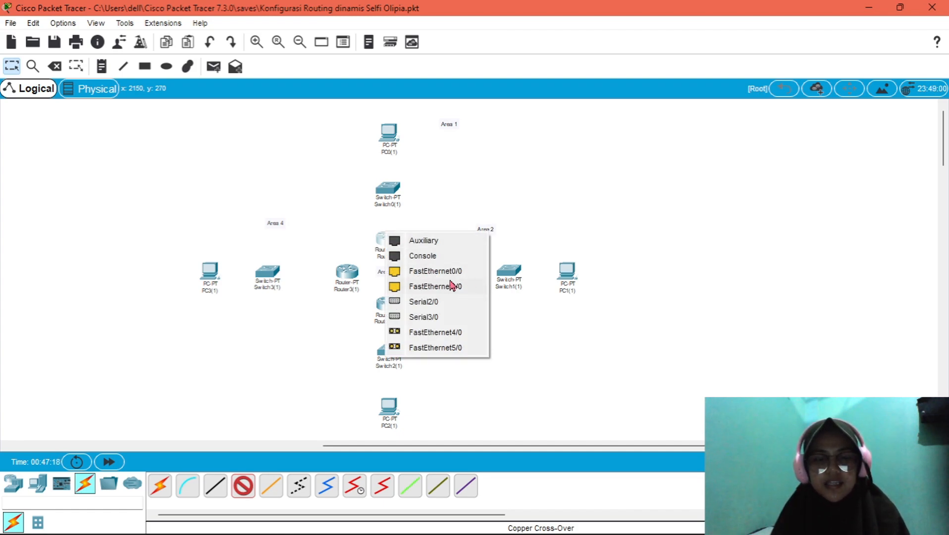
{"action": "left_click", "coordinate": [487, 195]}
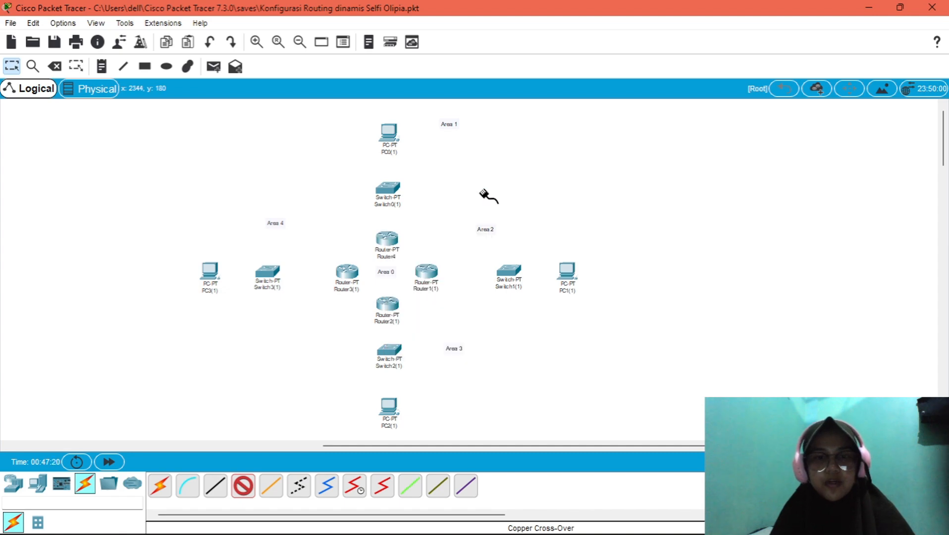
{"action": "left_click", "coordinate": [11, 66]}
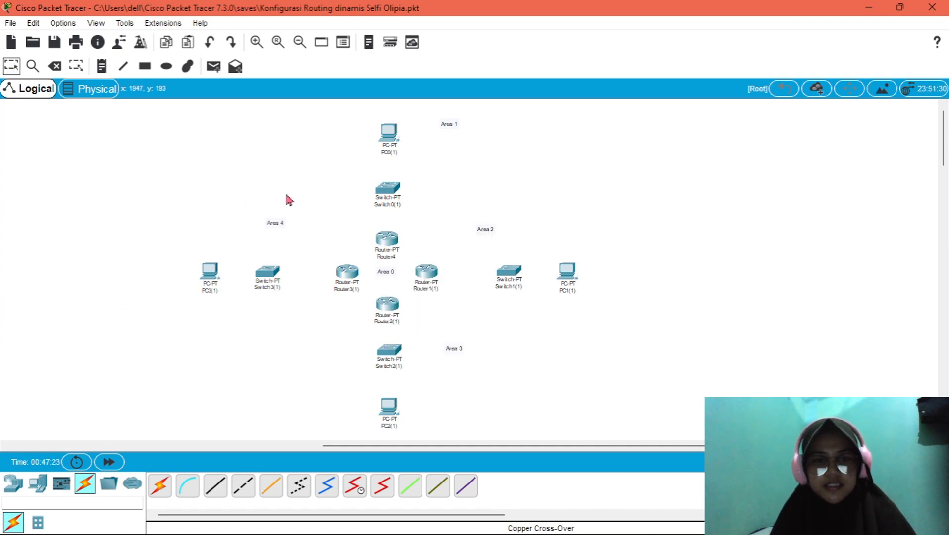
- Select the PT-ROUTER-NM-1CFE module for Router4 and power the router off
{"action": "left_click", "coordinate": [388, 241]}
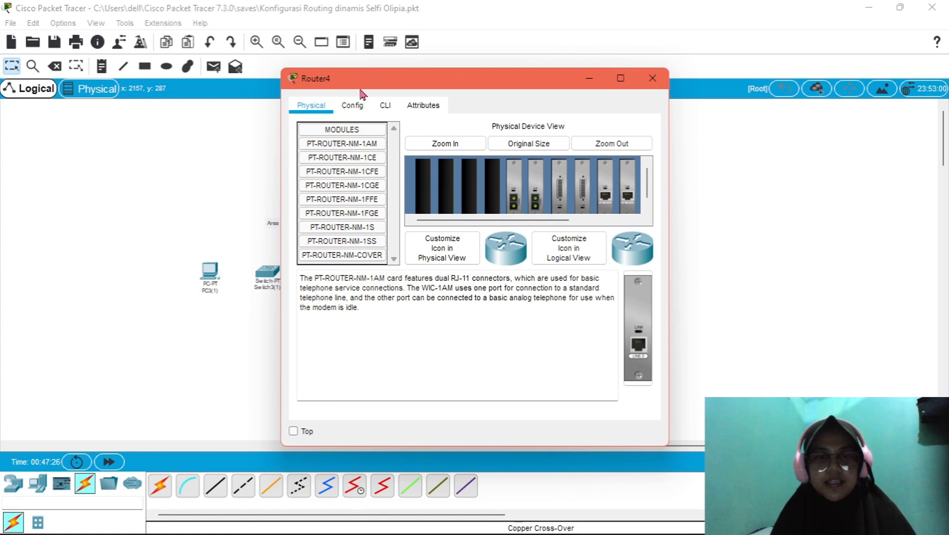
{"action": "left_click", "coordinate": [365, 107]}
{"action": "left_click", "coordinate": [324, 106]}
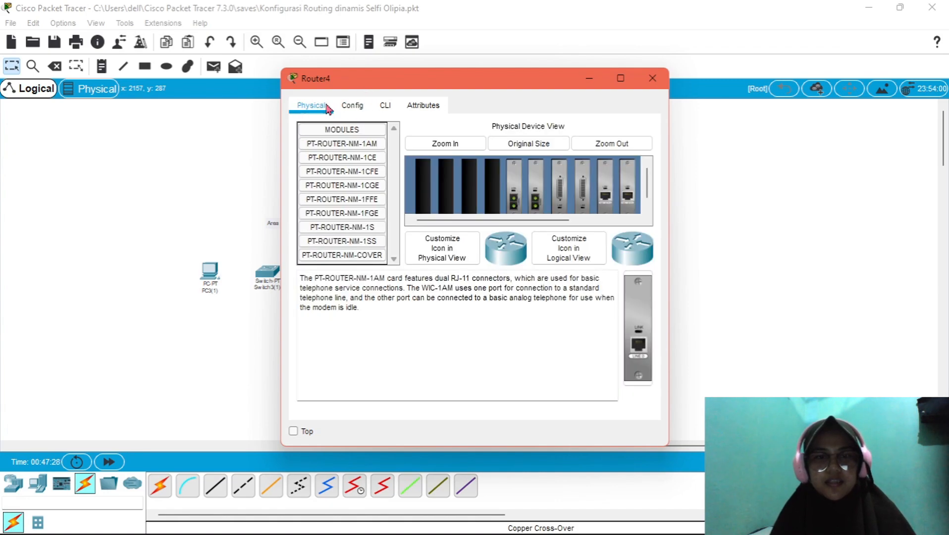
{"action": "left_click", "coordinate": [340, 175]}
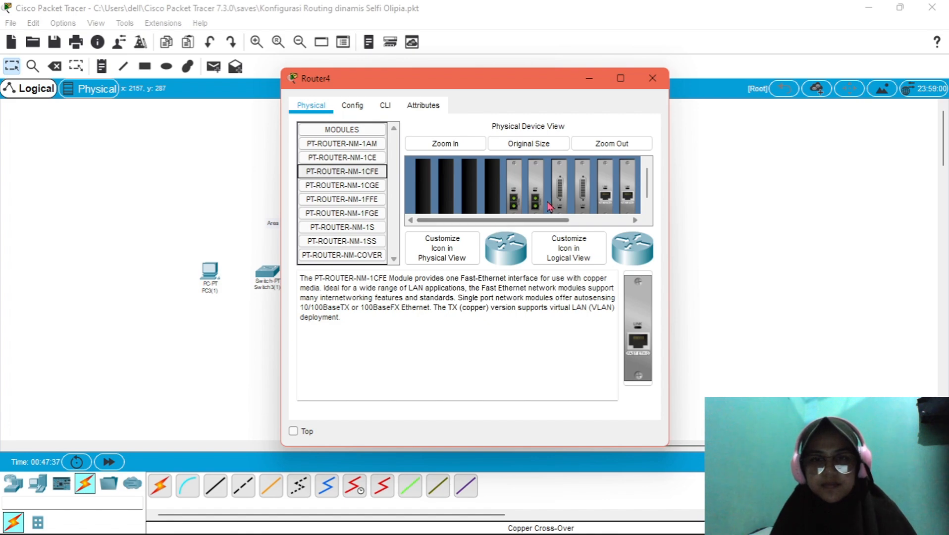
{"action": "left_click_drag", "start_coordinate": [483, 219], "coordinate": [549, 207]}
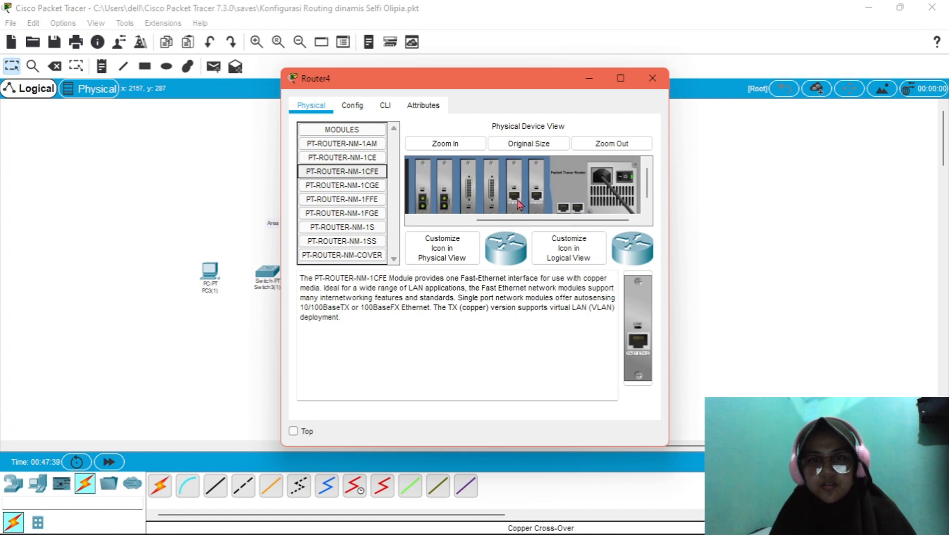
{"action": "scroll", "coordinate": [519, 203], "scroll_direction": "left", "scroll_amount": 3}
{"action": "scroll", "coordinate": [518, 204], "scroll_direction": "right", "scroll_amount": 3}
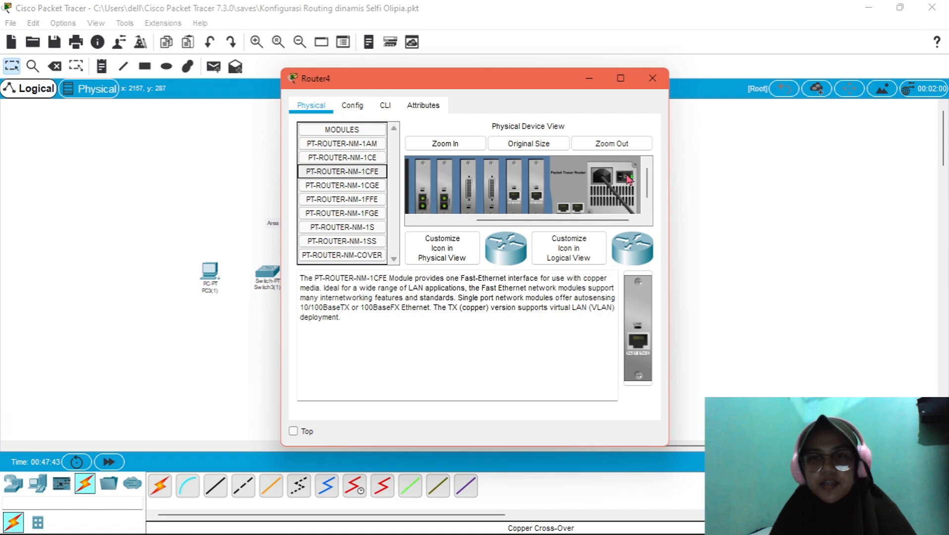
{"action": "left_click", "coordinate": [629, 178]}
- Install the PT-ROUTER-NM-1CFE module in Router4's empty slot beside the fibre modules and power the router back on
{"action": "scroll", "coordinate": [580, 179], "scroll_direction": "left", "scroll_amount": 3}
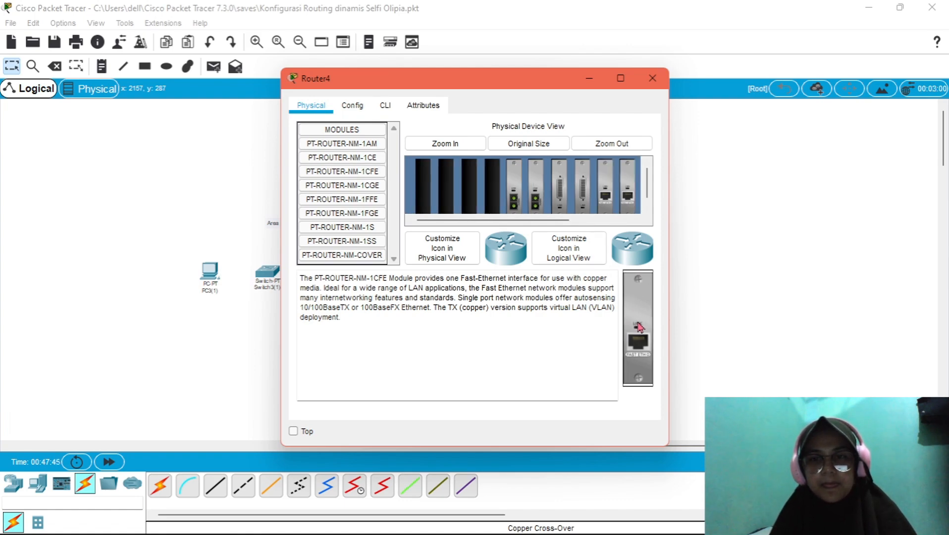
{"action": "left_click_drag", "start_coordinate": [639, 327], "coordinate": [500, 203]}
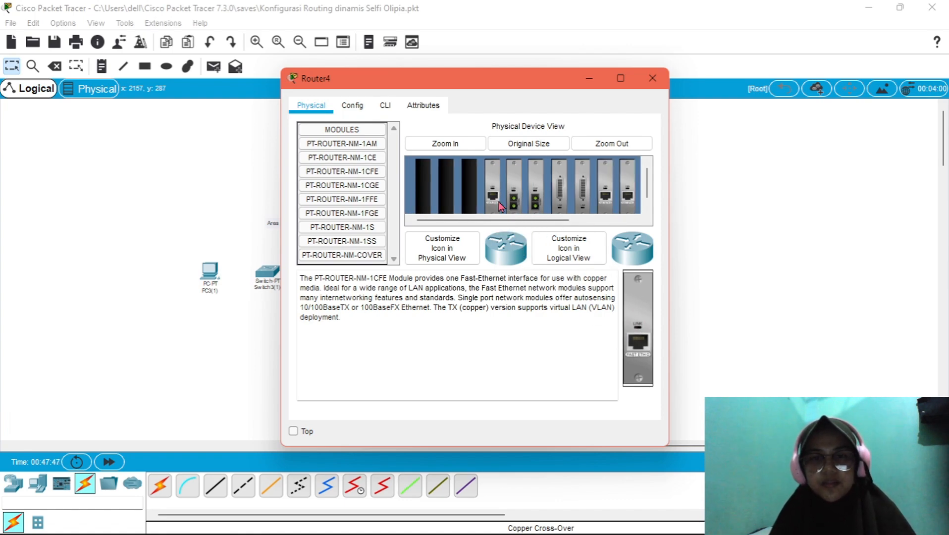
{"action": "scroll", "coordinate": [501, 205], "scroll_direction": "right", "scroll_amount": 3}
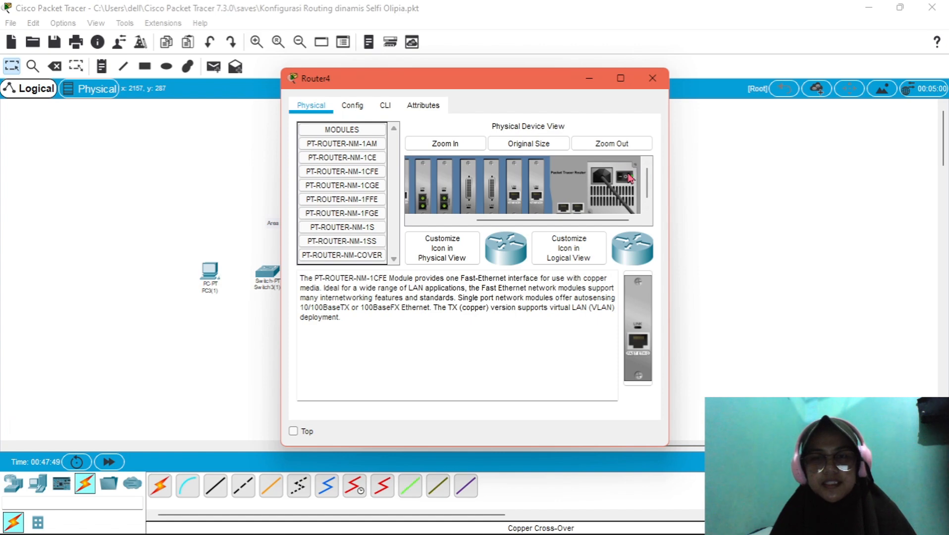
{"action": "left_click", "coordinate": [663, 81]}
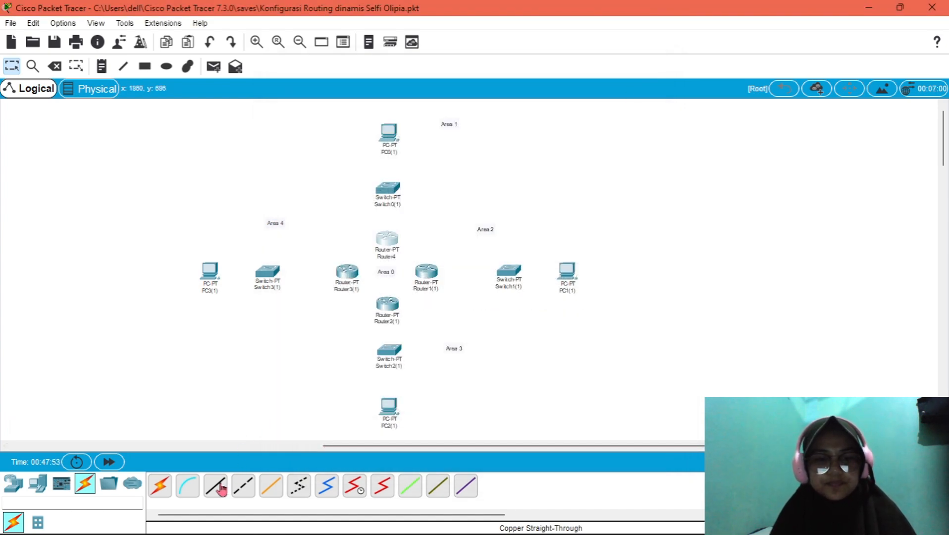
- Connect Router4 FastEthernet0/0 to Router1(1) FastEthernet0/0 with a copper cross-over cable
{"action": "left_click", "coordinate": [239, 490]}
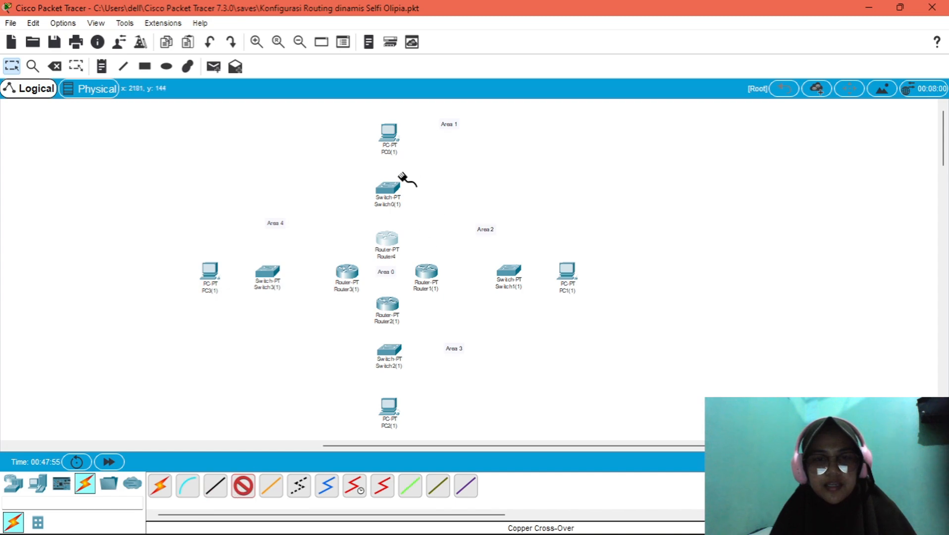
{"action": "left_click", "coordinate": [382, 239]}
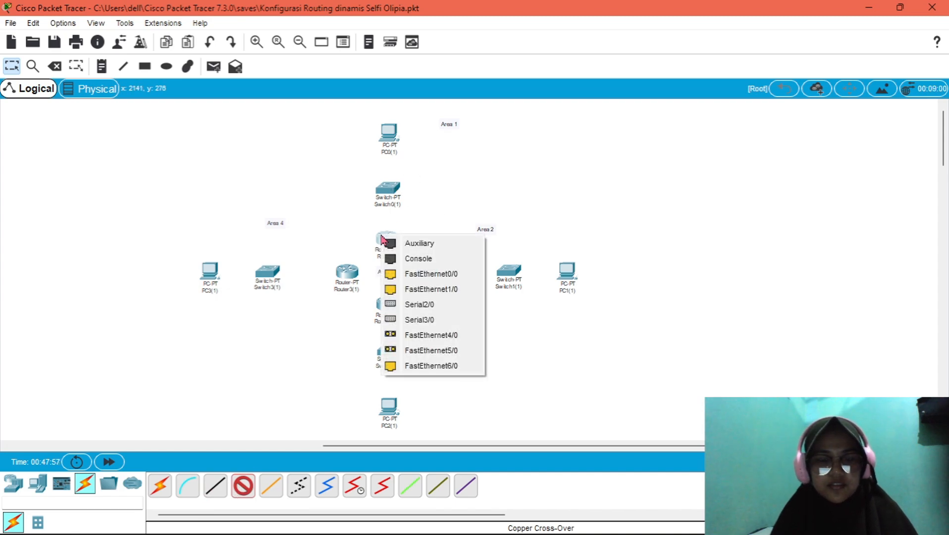
{"action": "left_click", "coordinate": [411, 275]}
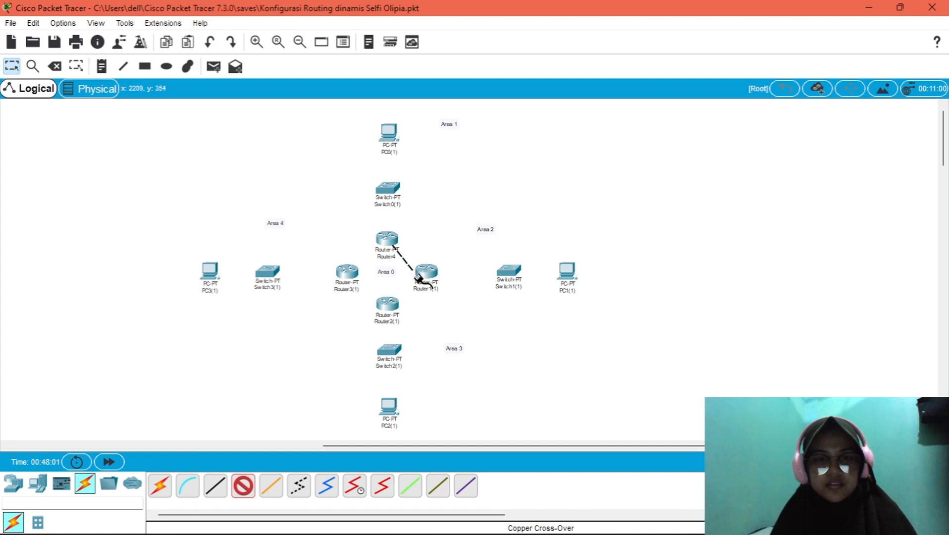
{"action": "left_click", "coordinate": [428, 276]}
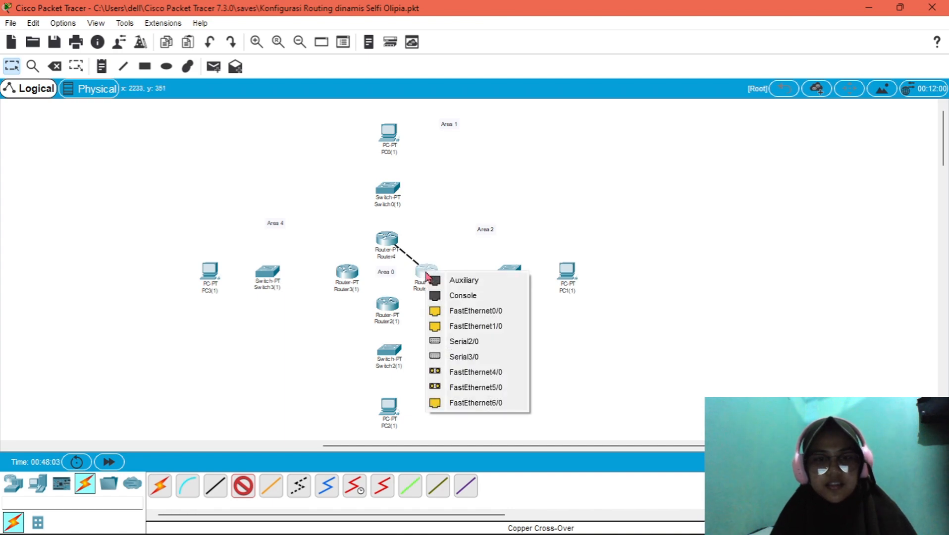
{"action": "left_click", "coordinate": [455, 315]}
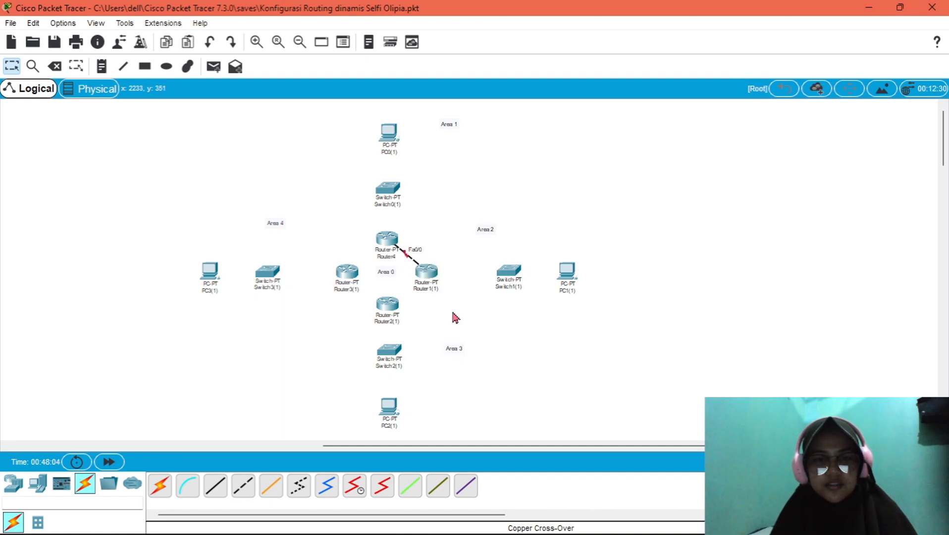
- Connect Switch0(1) FastEthernet0/1 to Router4 FastEthernet1/0 with a copper straight-through cable and nudge Router4 slightly
{"action": "left_click", "coordinate": [216, 485]}
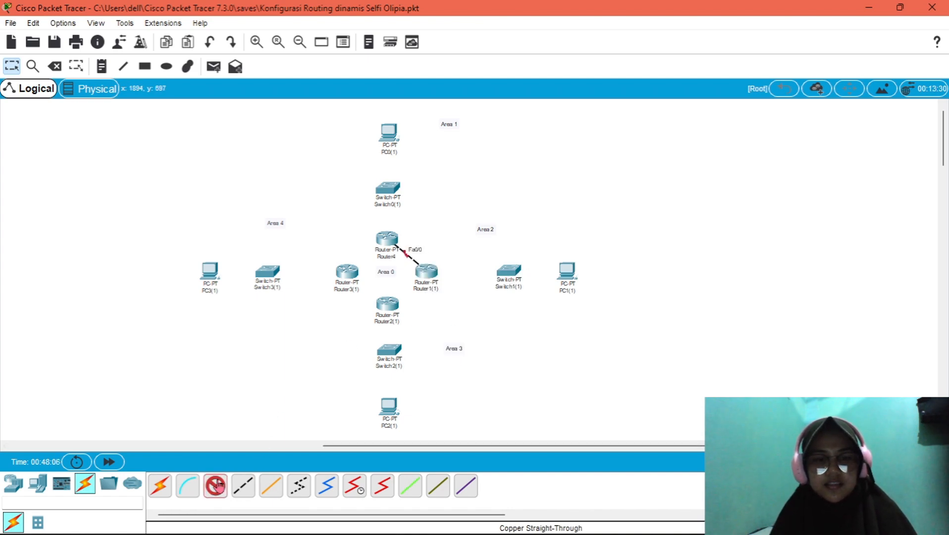
{"action": "left_click", "coordinate": [388, 191]}
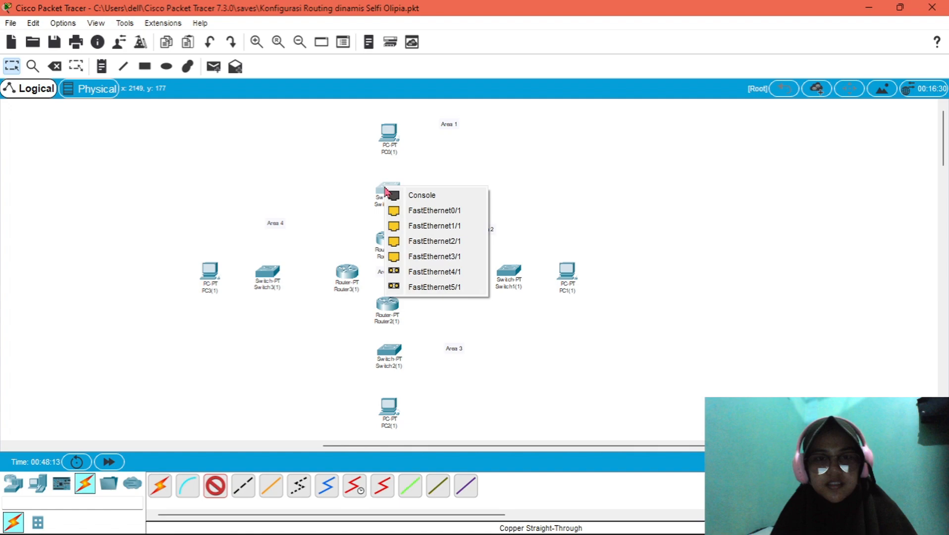
{"action": "left_click", "coordinate": [433, 211]}
{"action": "left_click", "coordinate": [385, 241]}
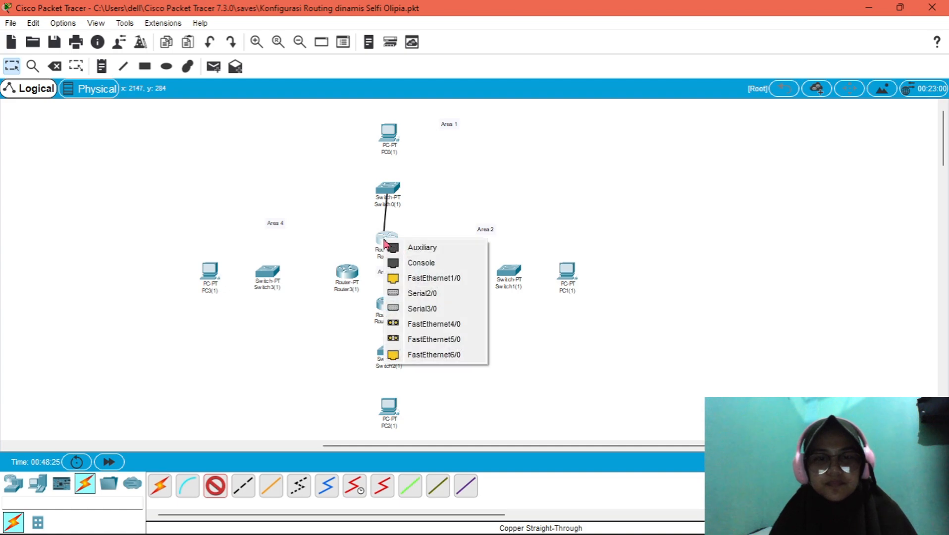
{"action": "left_click", "coordinate": [414, 281]}
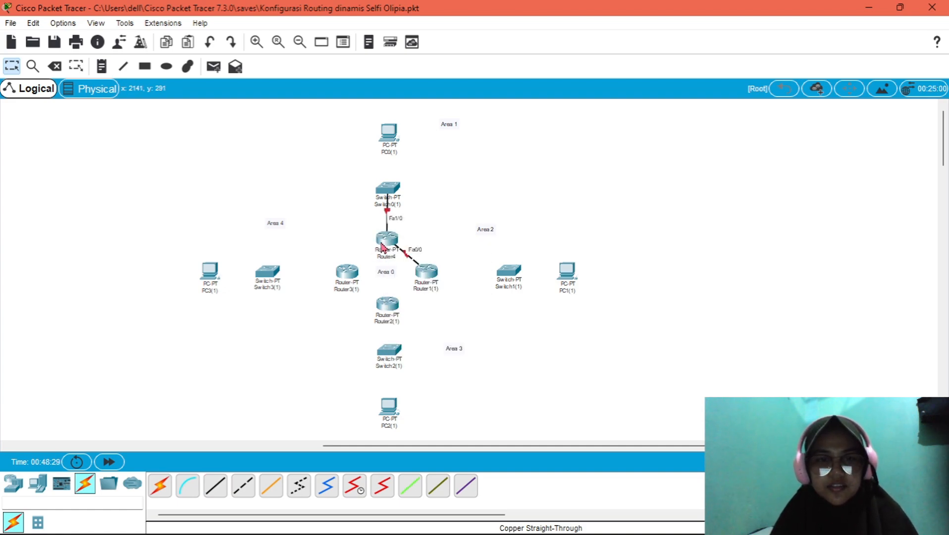
{"action": "left_click_drag", "start_coordinate": [382, 246], "coordinate": [380, 249]}
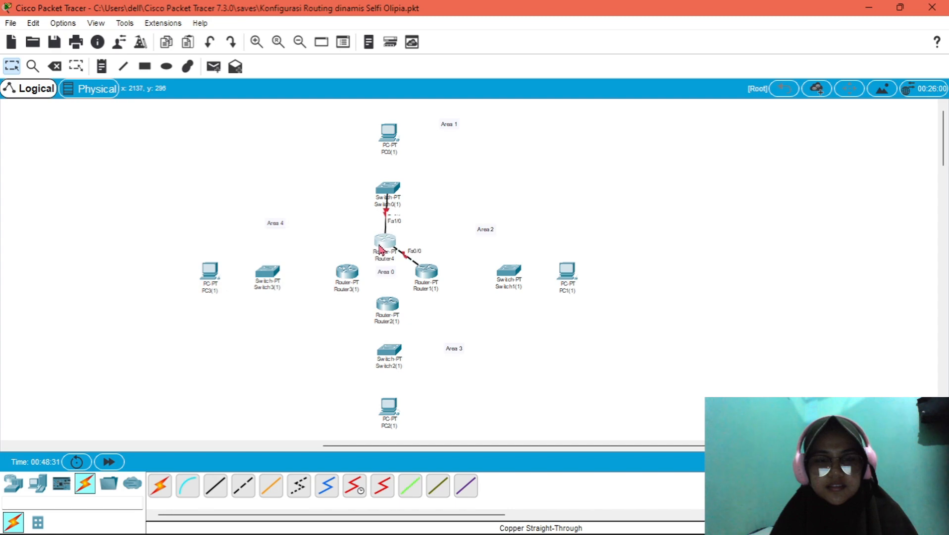
- Connect Router4 FastEthernet6/0 to Router3(1) FastEthernet0/0 with a copper cross-over cable
{"action": "left_click", "coordinate": [251, 490]}
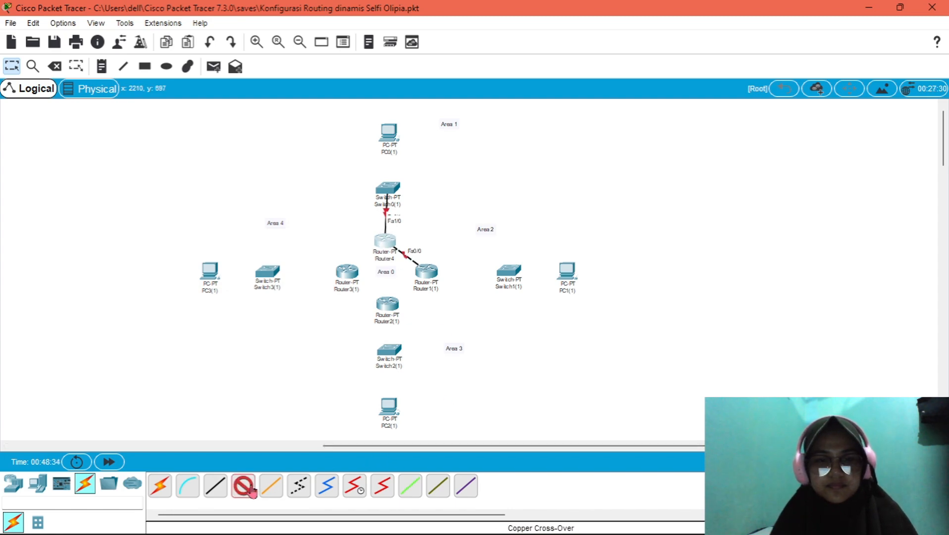
{"action": "left_click", "coordinate": [380, 241]}
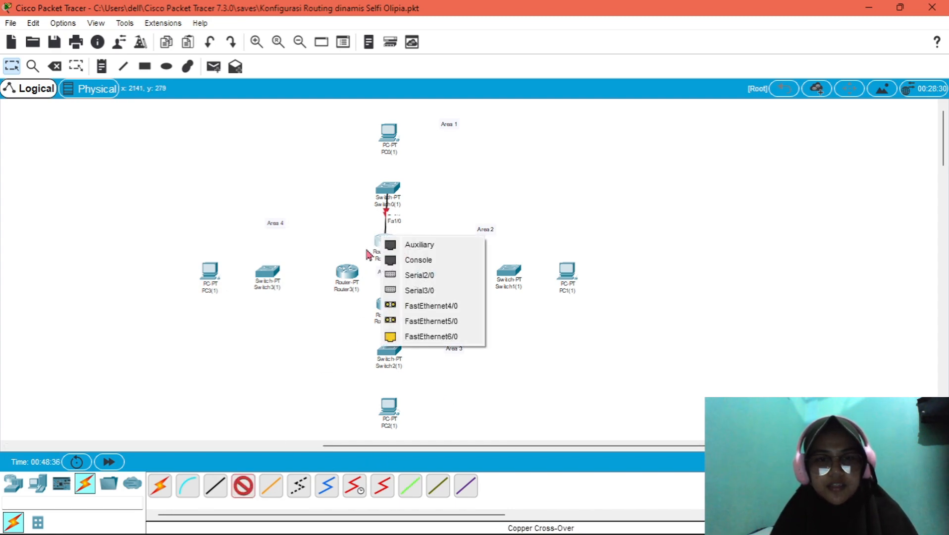
{"action": "left_click", "coordinate": [417, 337]}
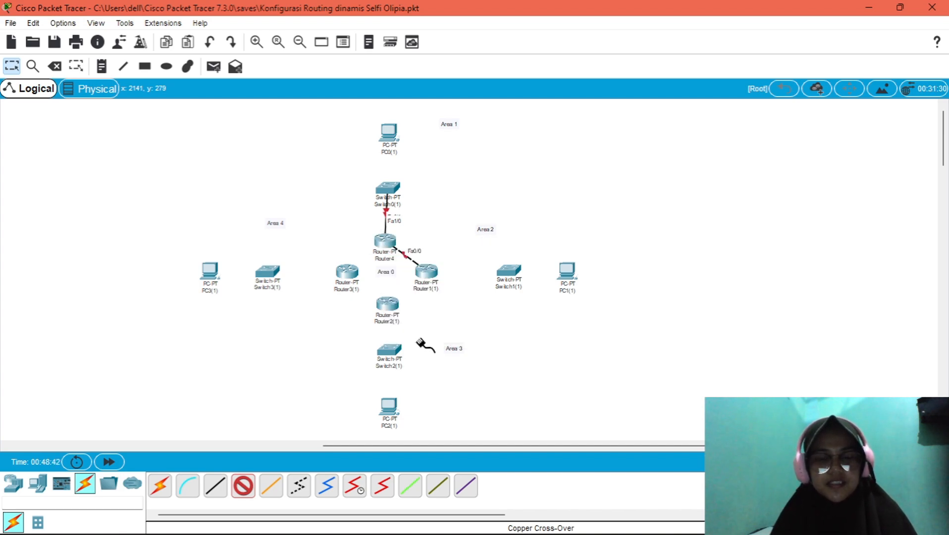
{"action": "left_click", "coordinate": [347, 275]}
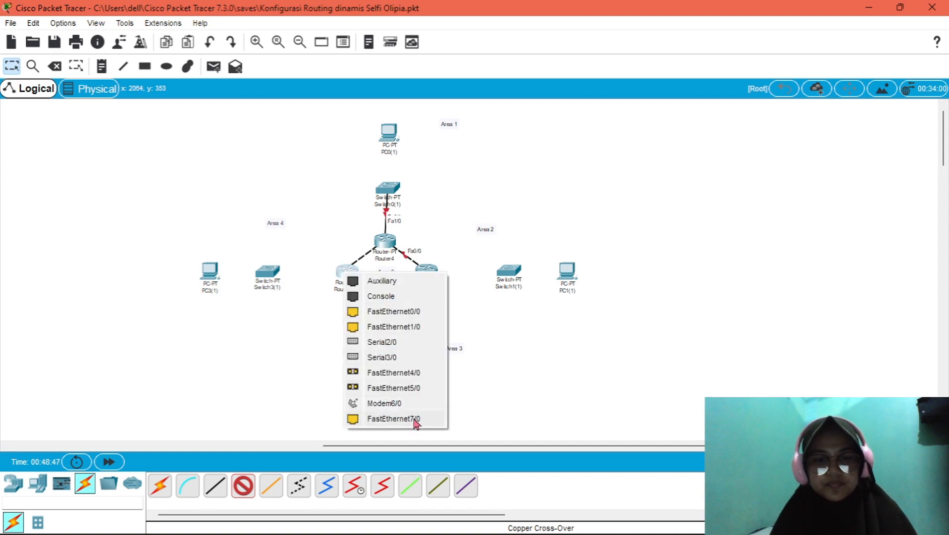
{"action": "left_click", "coordinate": [394, 312]}
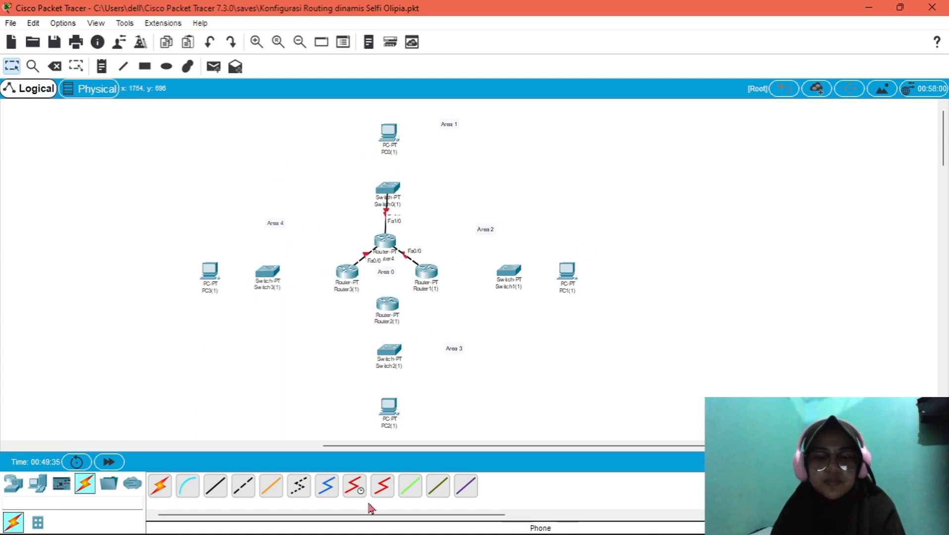
- Examine the already cabled topology's five areas, its interface connections and the network address labels beside the links
{"action": "scroll", "coordinate": [327, 310], "scroll_direction": "left", "scroll_amount": 3}
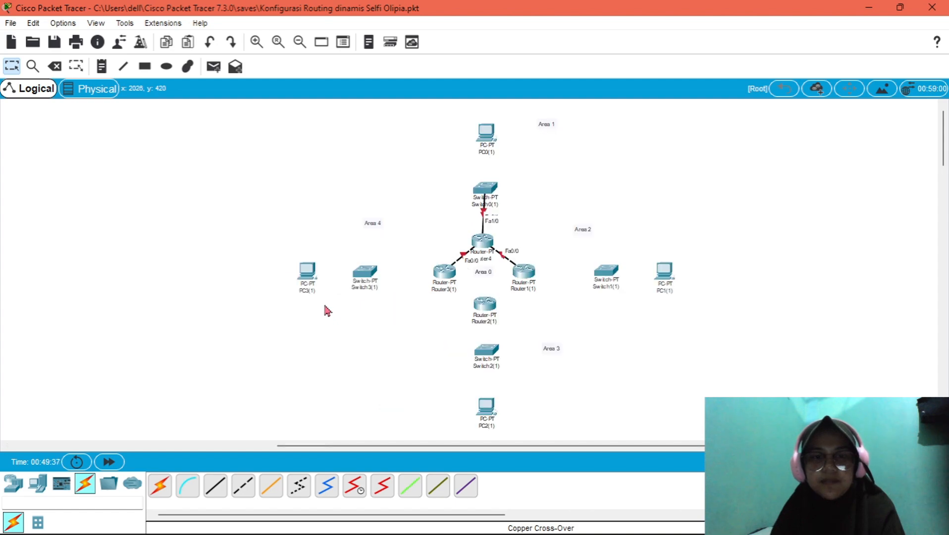
{"action": "scroll", "coordinate": [327, 310], "scroll_direction": "left", "scroll_amount": 15}
{"action": "scroll", "coordinate": [327, 310], "scroll_direction": "down", "scroll_amount": 3}
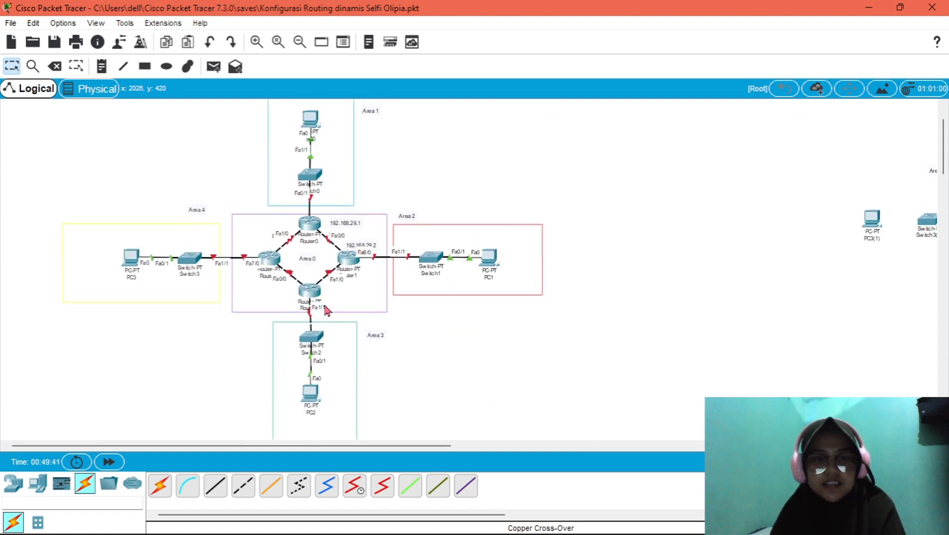
{"action": "scroll", "coordinate": [426, 346], "scroll_direction": "up", "scroll_amount": 1}
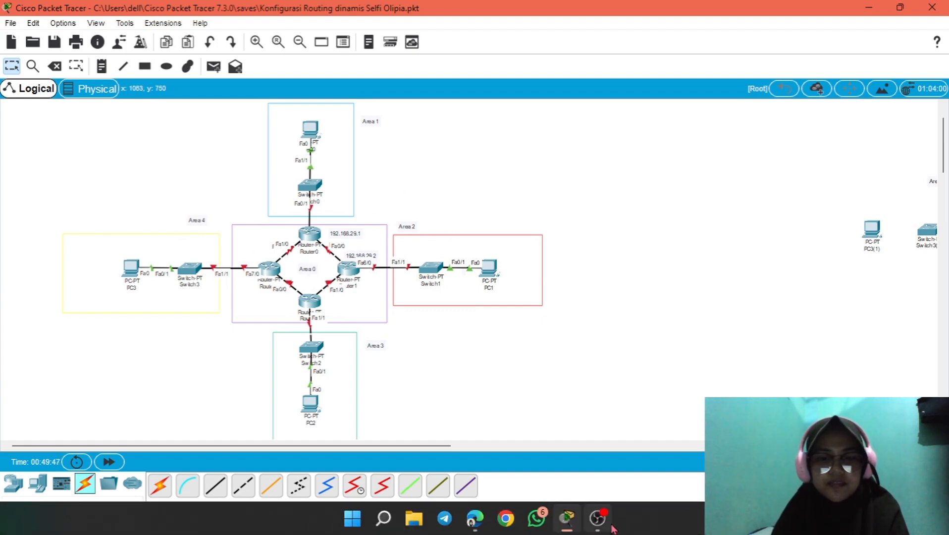
{"action": "mouse_move", "coordinate": [915, 7]}
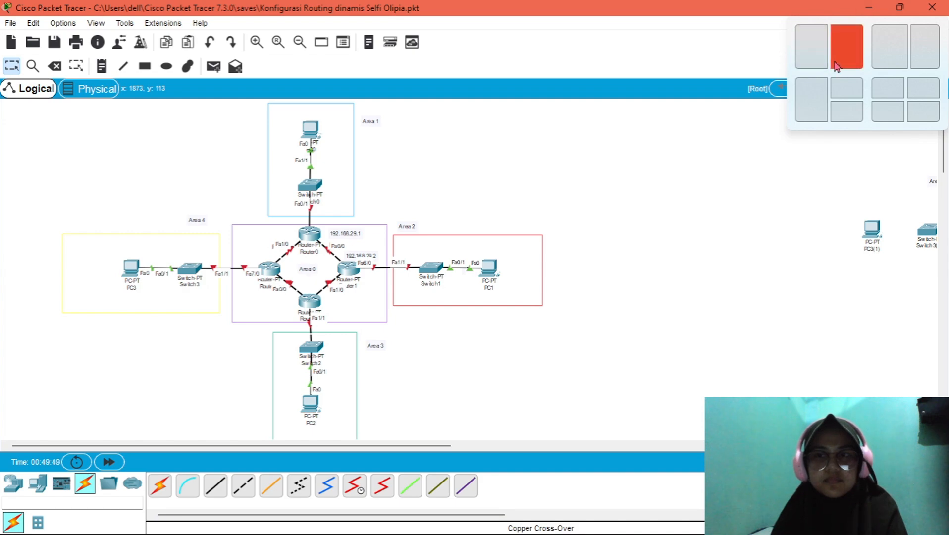
{"action": "left_click", "coordinate": [847, 47]}
{"action": "scroll", "coordinate": [317, 250], "scroll_direction": "down", "scroll_amount": 1}
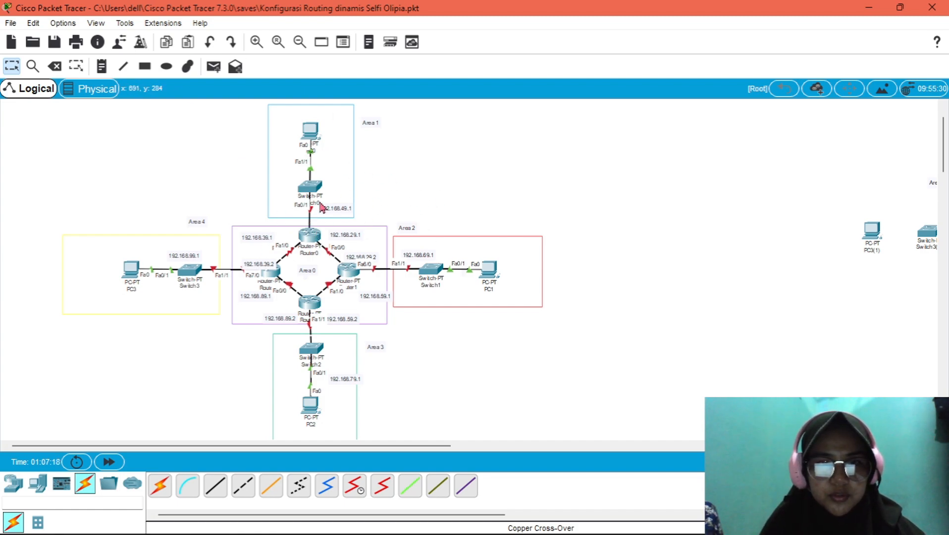
{"action": "scroll", "coordinate": [315, 364], "scroll_direction": "down", "scroll_amount": 3}
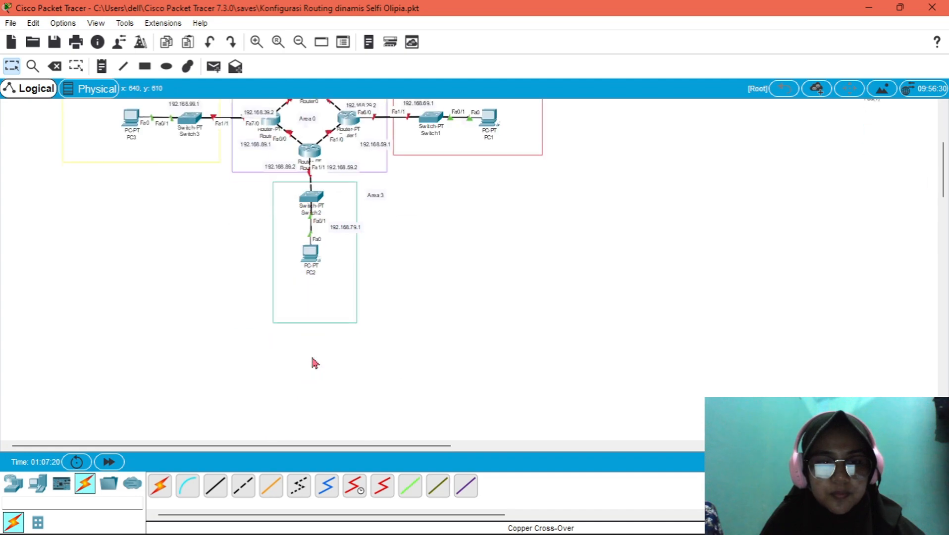
{"action": "scroll", "coordinate": [313, 362], "scroll_direction": "up", "scroll_amount": 3}
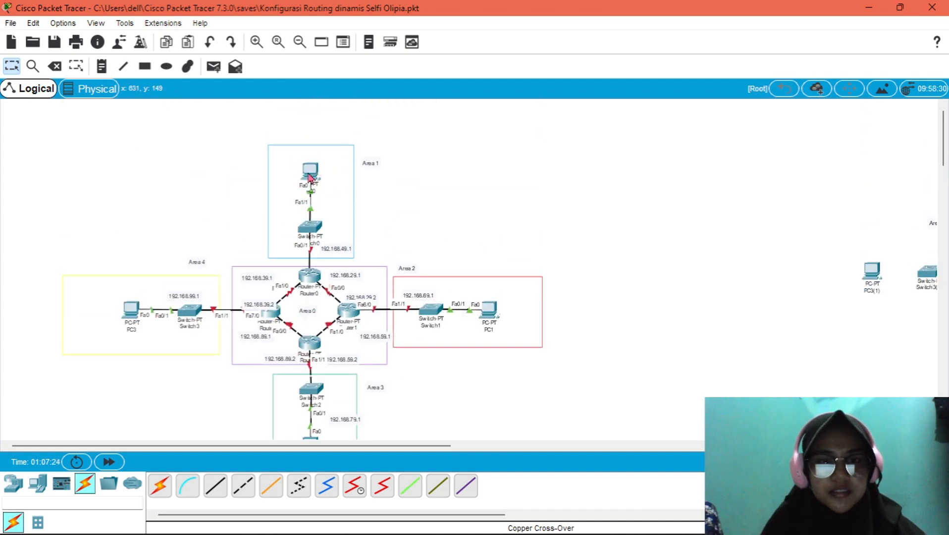
- Give PC0 in Area 1 the static IP address 192.168.49.2 with subnet mask 255.255.255.0
{"action": "mouse_move", "coordinate": [309, 176]}
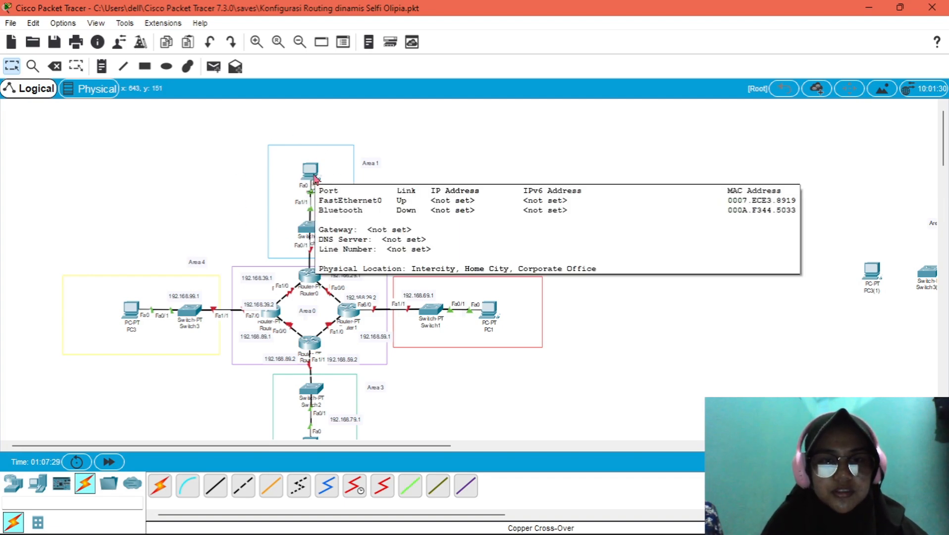
{"action": "left_click", "coordinate": [312, 180]}
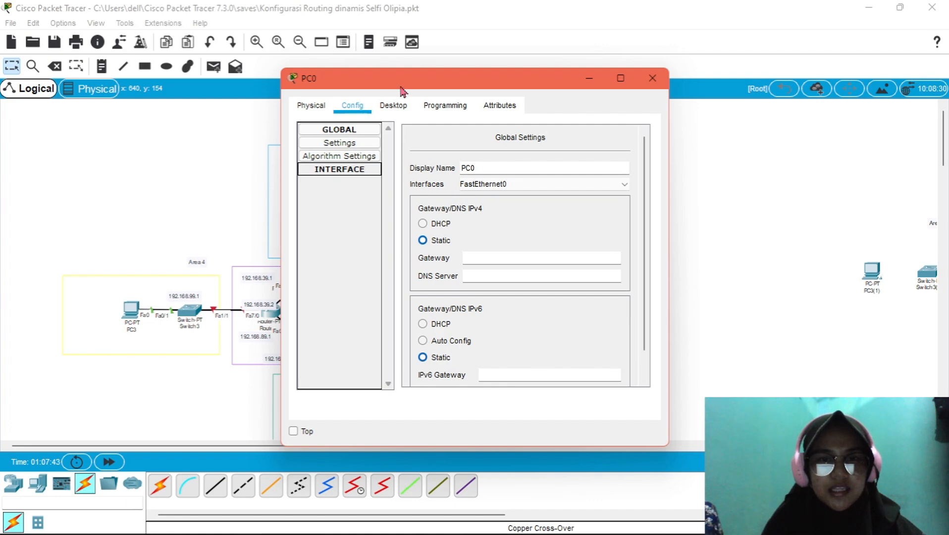
{"action": "left_click", "coordinate": [400, 106]}
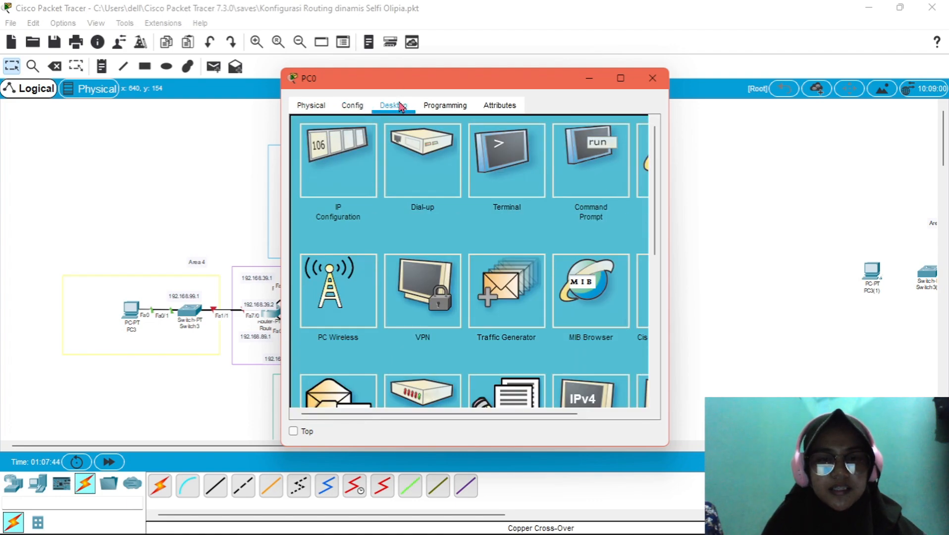
{"action": "left_click", "coordinate": [333, 158]}
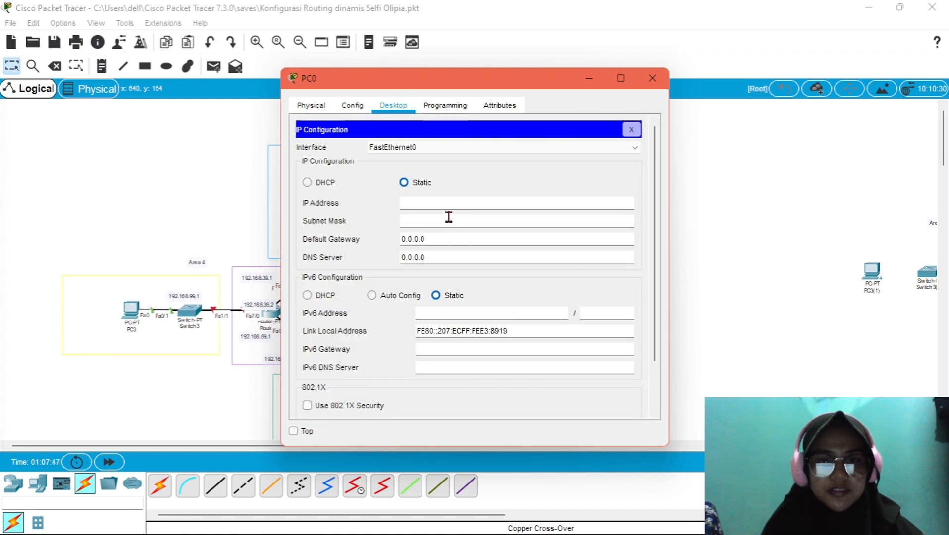
{"action": "left_click", "coordinate": [441, 202]}
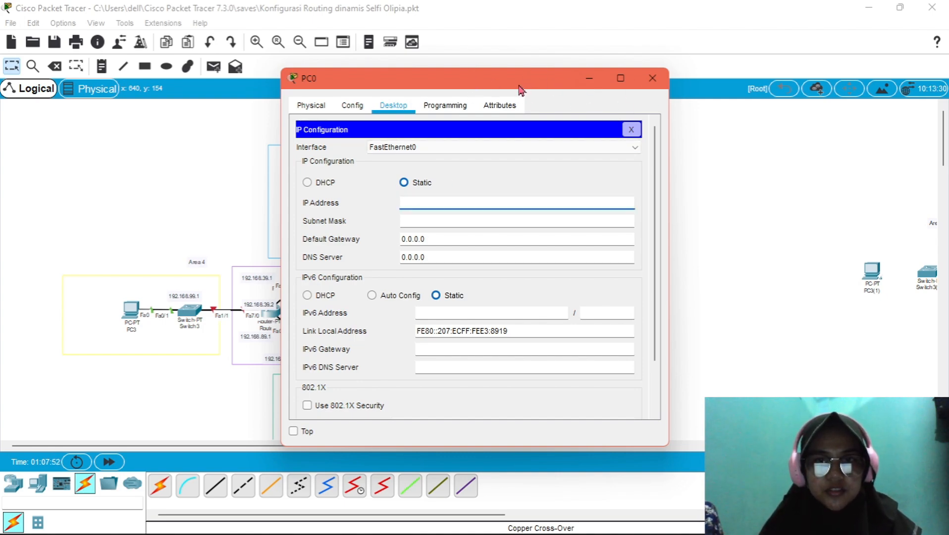
{"action": "left_click_drag", "start_coordinate": [534, 89], "coordinate": [702, 91]}
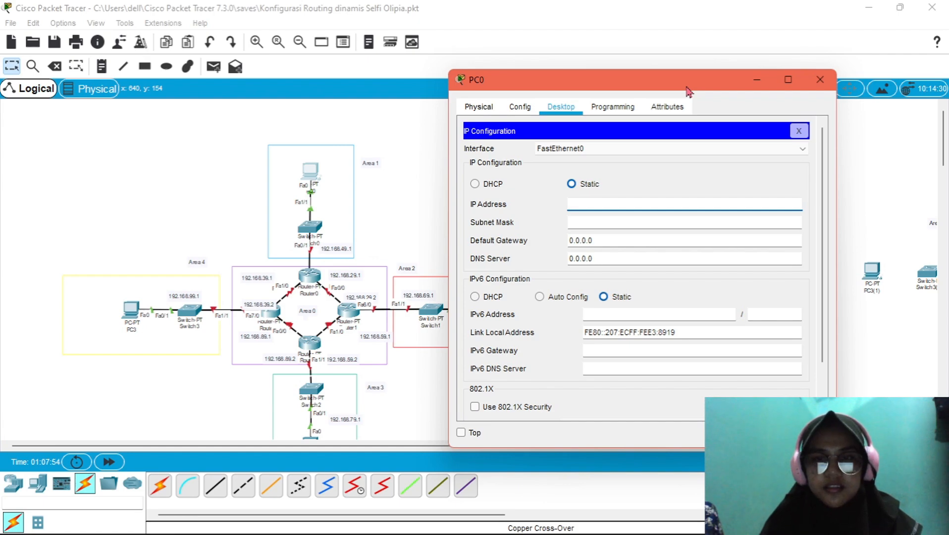
{"action": "type", "text": "192.168.49.2"}
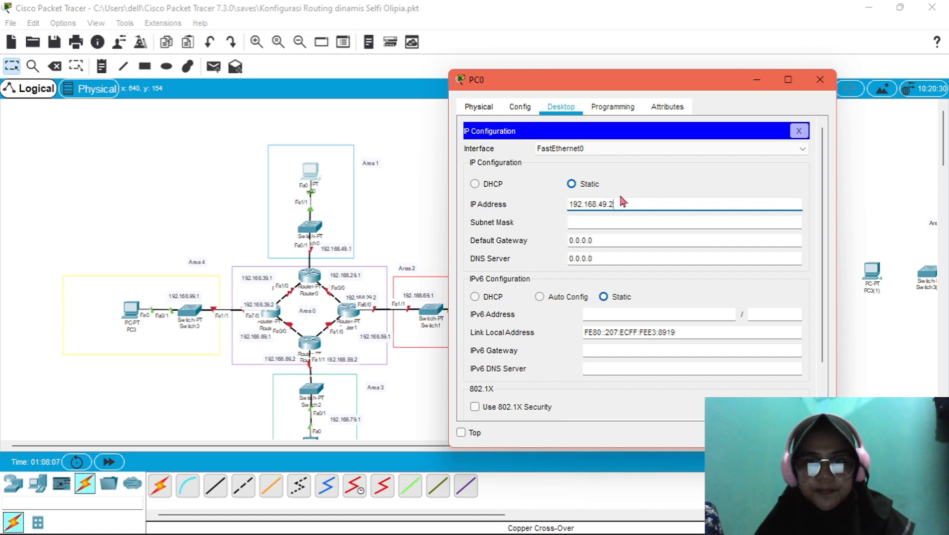
{"action": "left_click", "coordinate": [613, 224]}
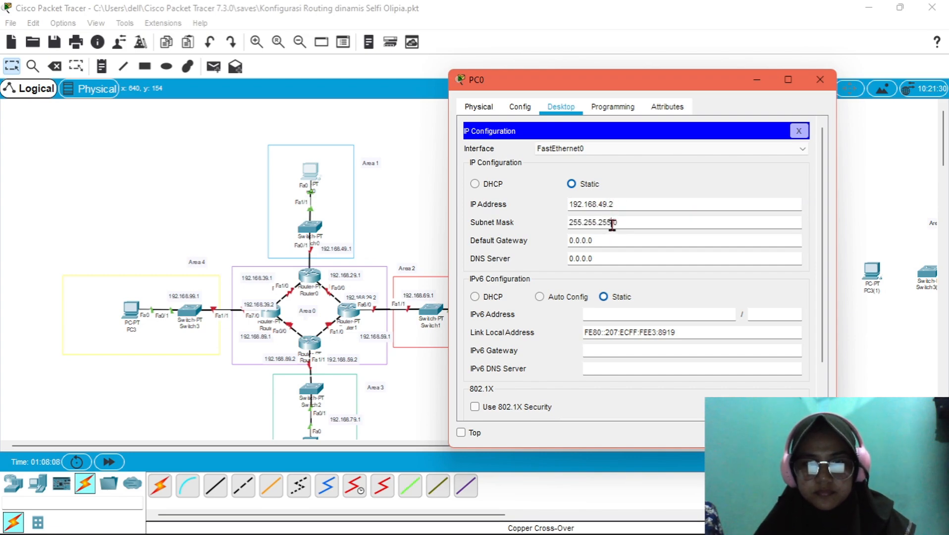
- Set PC0's default gateway to 192.168.49.1 and close its configuration window
{"action": "left_click", "coordinate": [629, 241]}
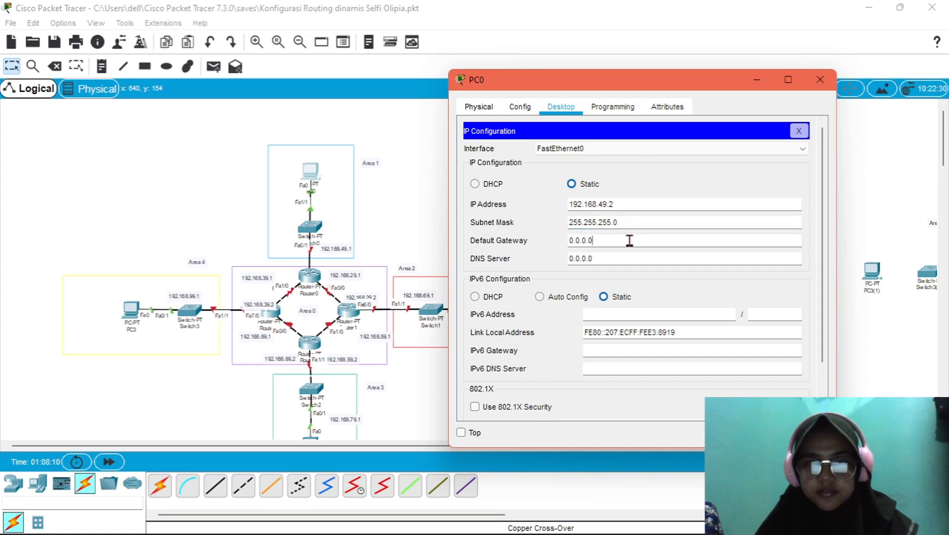
{"action": "key", "text": "BackSpace"}
{"action": "key", "text": "BackSpace"}
{"action": "key", "text": "BackSpace"}
{"action": "key", "text": "BackSpace"}
{"action": "type", "text": "192.168.49.1"}
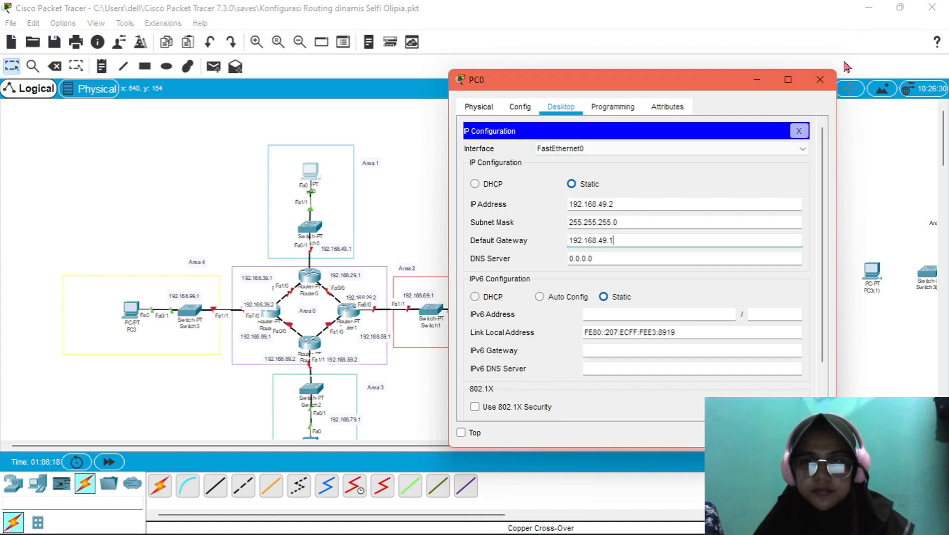
{"action": "left_click", "coordinate": [820, 79]}
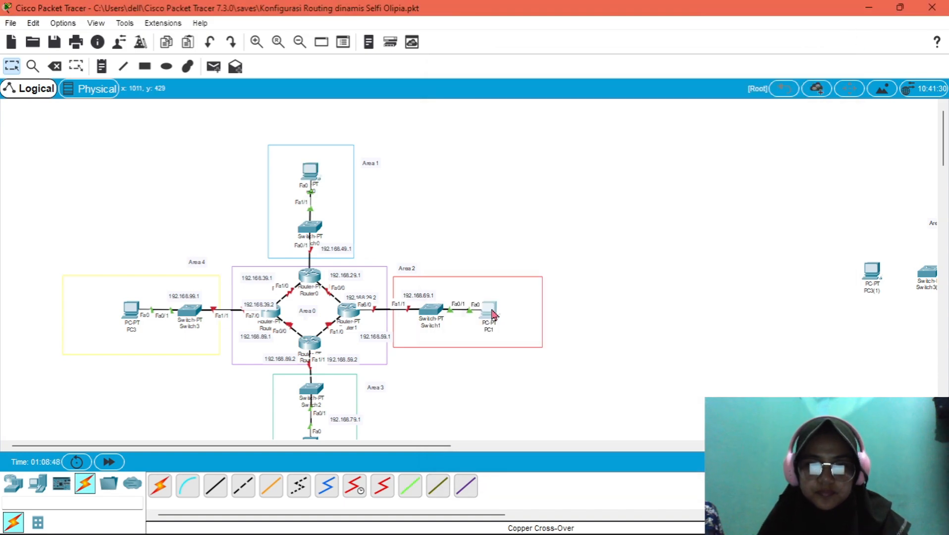
- Give PC1 in Area 2 the static IP address 192.168.69.2 with subnet mask 255.255.255.0
{"action": "left_click", "coordinate": [493, 313]}
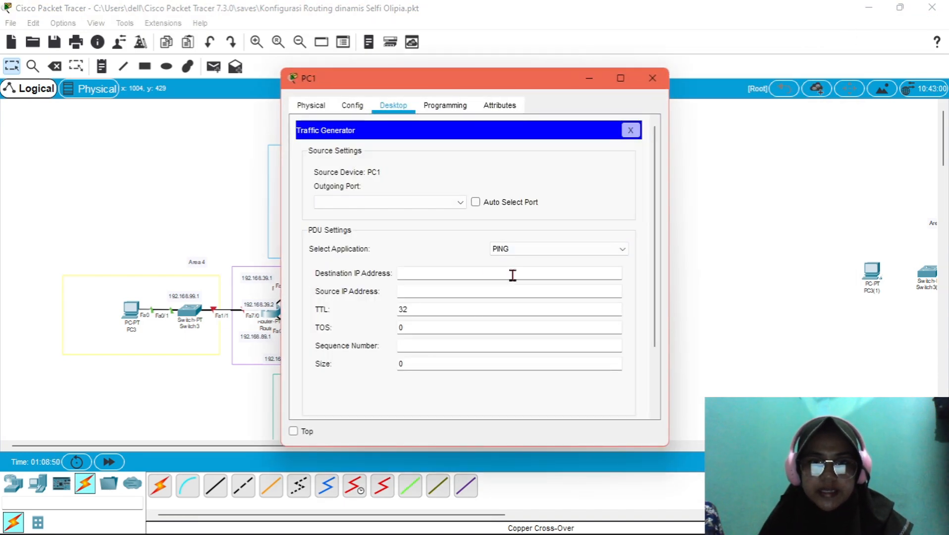
{"action": "left_click", "coordinate": [631, 130]}
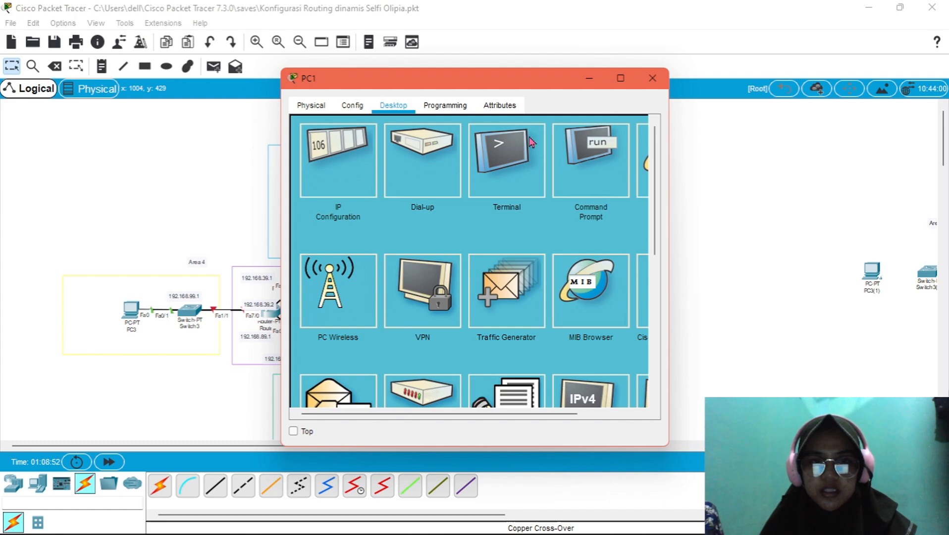
{"action": "left_click", "coordinate": [347, 143]}
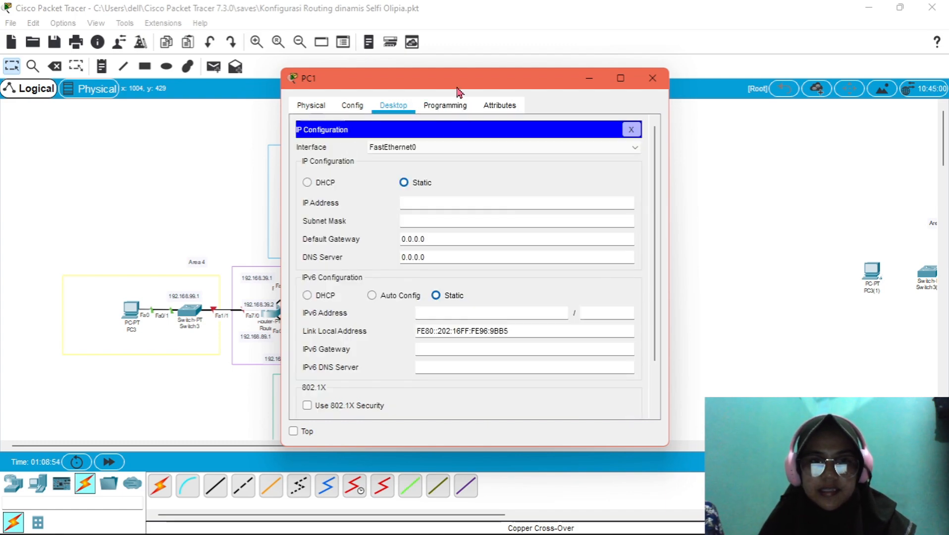
{"action": "left_click_drag", "start_coordinate": [458, 92], "coordinate": [701, 64]}
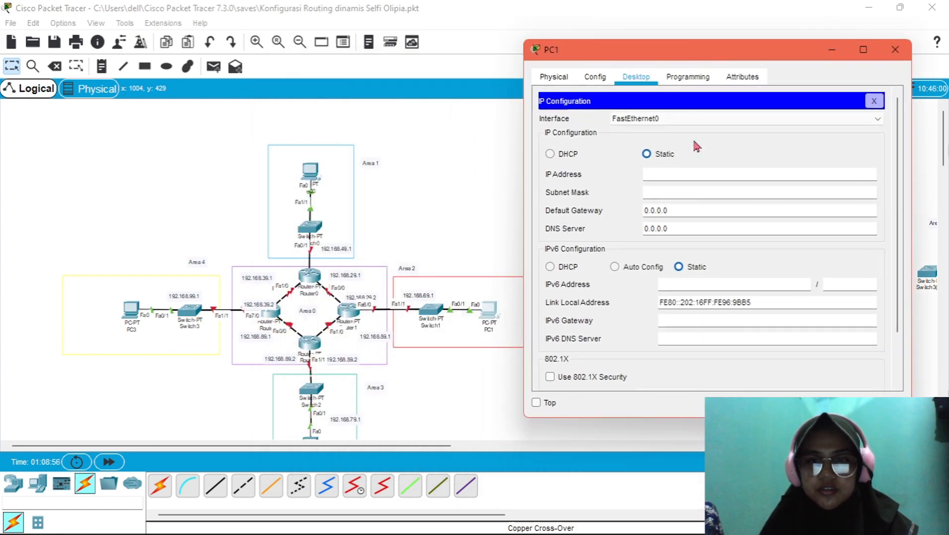
{"action": "left_click", "coordinate": [697, 179]}
{"action": "type", "text": "192.168."}
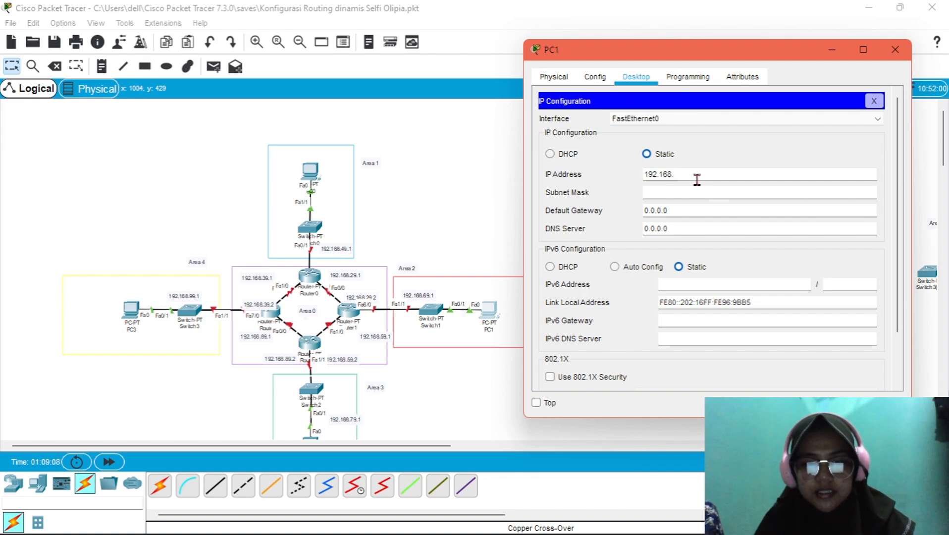
{"action": "type", "text": "9"}
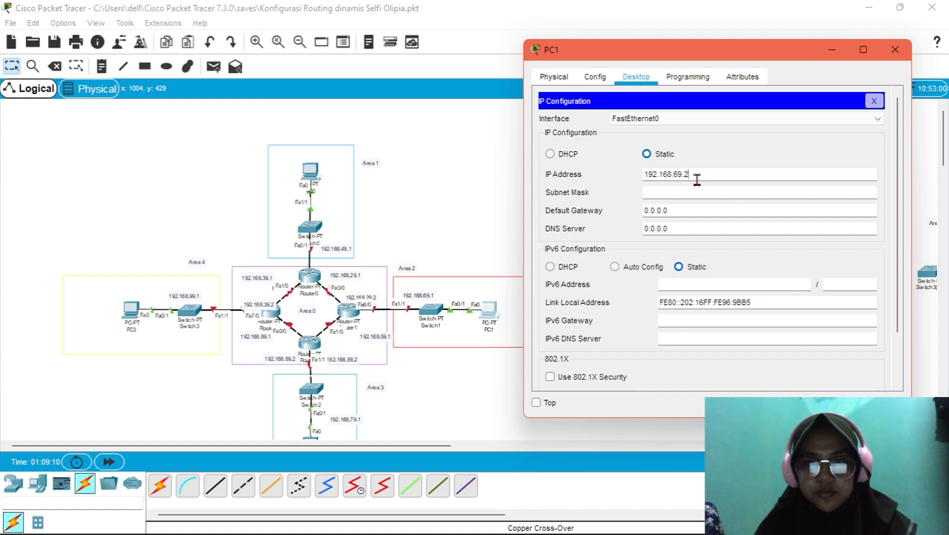
{"action": "type", "text": ".2"}
{"action": "left_click", "coordinate": [689, 189]}
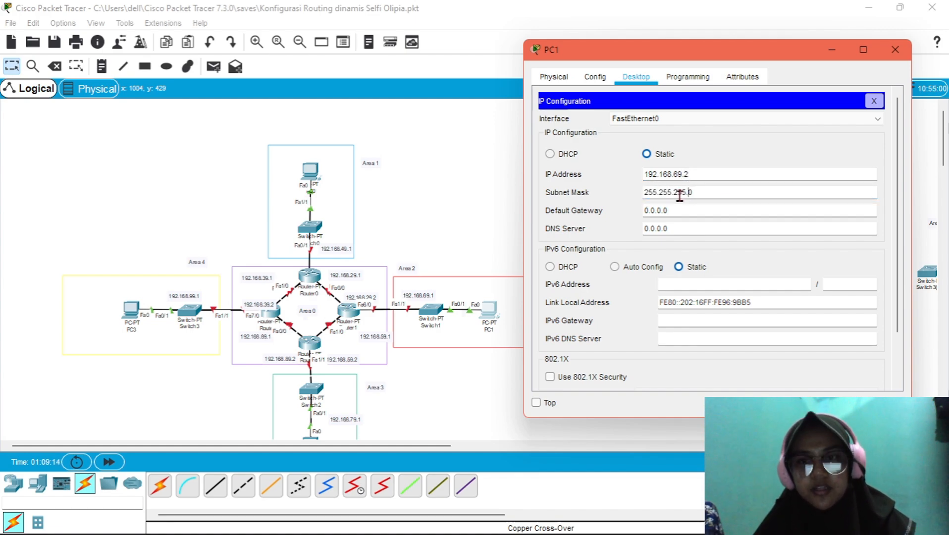
- Set PC1's default gateway to 192.168.69.1 and close its configuration window
{"action": "left_click", "coordinate": [678, 210]}
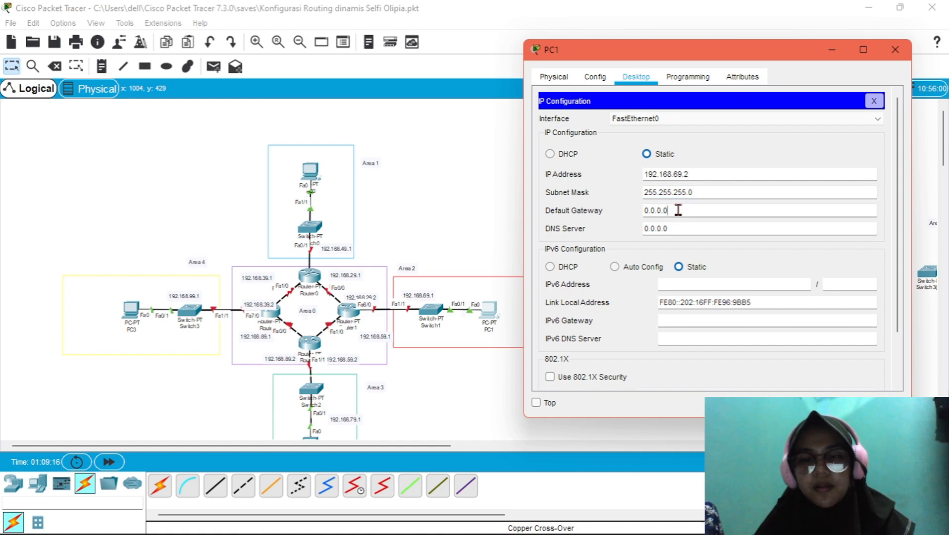
{"action": "key", "text": "BackSpace"}
{"action": "key", "text": "BackSpace"}
{"action": "key", "text": "BackSpace"}
{"action": "key", "text": "BackSpace"}
{"action": "key", "text": "BackSpace"}
{"action": "key", "text": "BackSpace"}
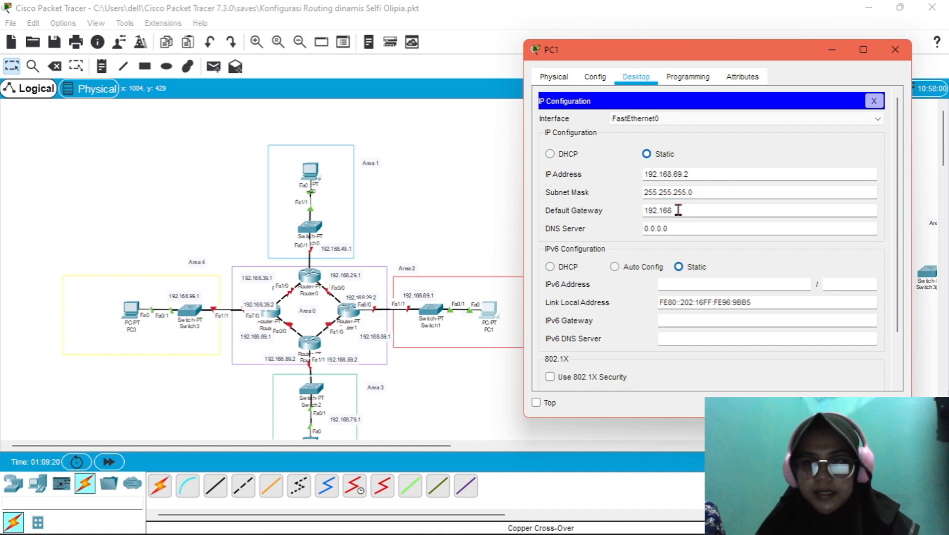
{"action": "type", "text": "192.168.69.1"}
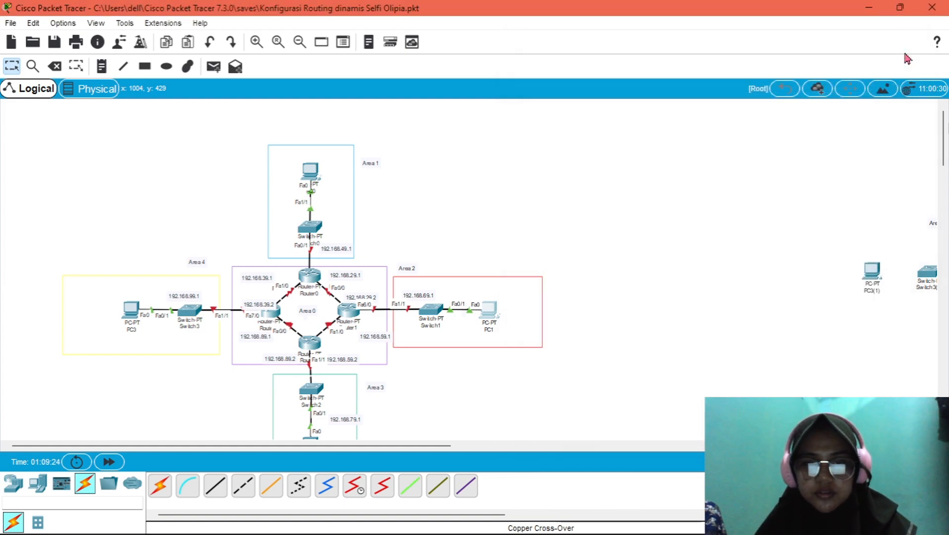
{"action": "left_click", "coordinate": [895, 49]}
{"action": "scroll", "coordinate": [536, 246], "scroll_direction": "down", "scroll_amount": 2}
{"action": "scroll", "coordinate": [535, 246], "scroll_direction": "down", "scroll_amount": 2}
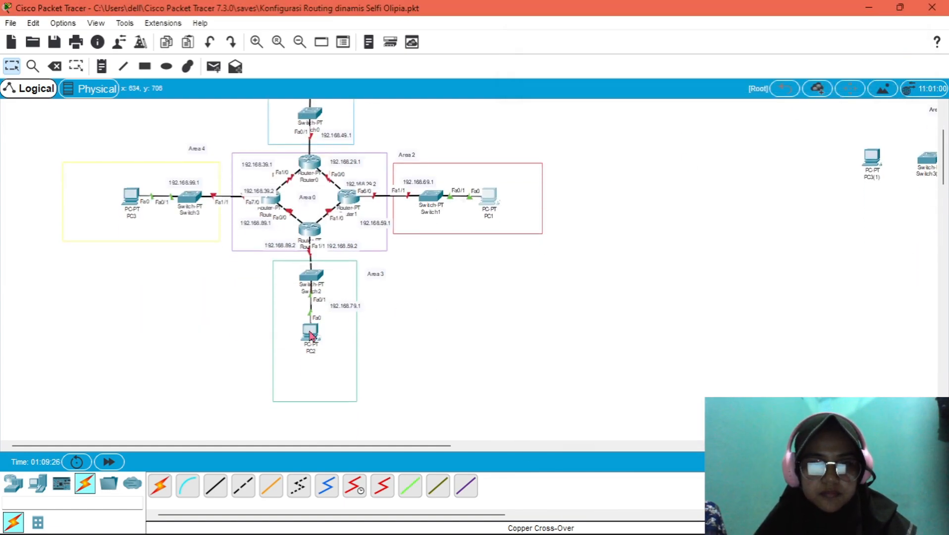
{"action": "left_click", "coordinate": [304, 346]}
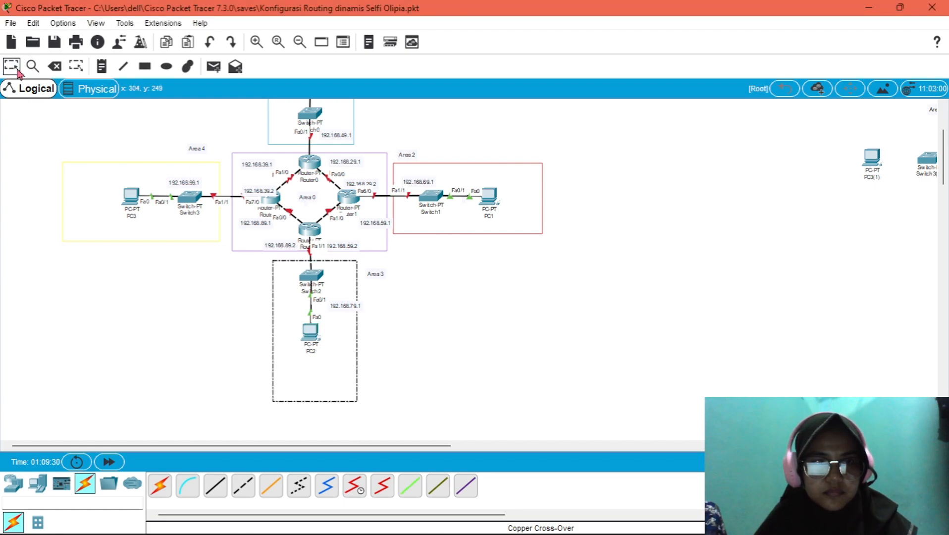
{"action": "left_click", "coordinate": [312, 340]}
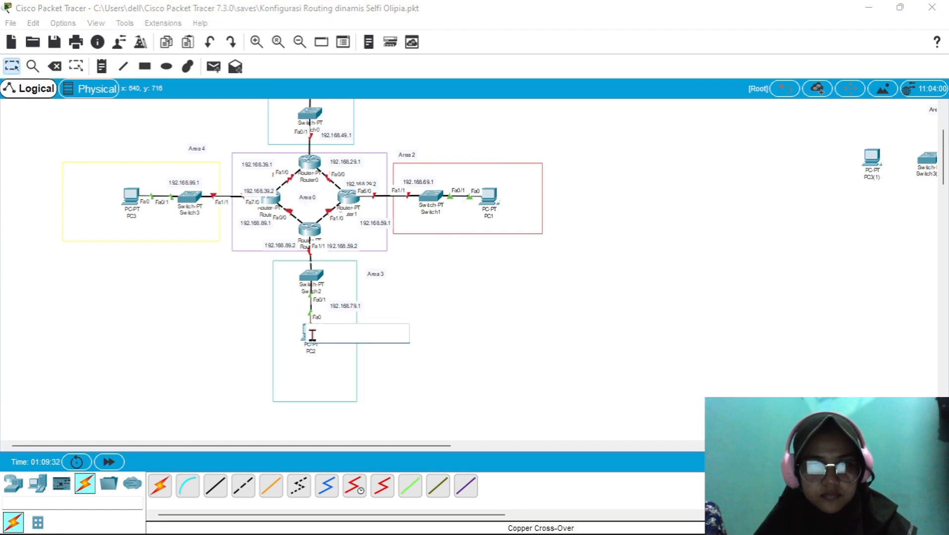
{"action": "left_click", "coordinate": [451, 317]}
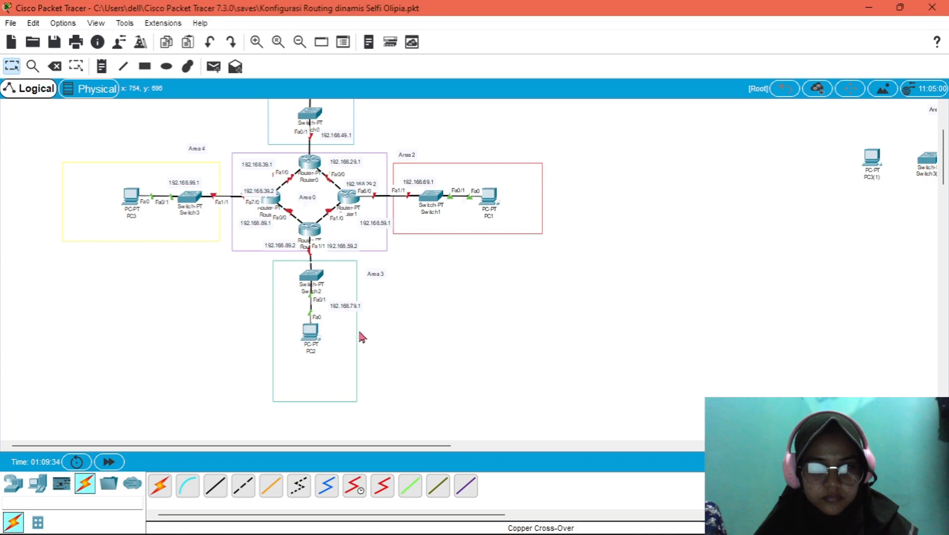
- Give PC2 in Area 3 the static IP address 192.168.79.2 with subnet mask 255.255.255.0
{"action": "left_click", "coordinate": [310, 333]}
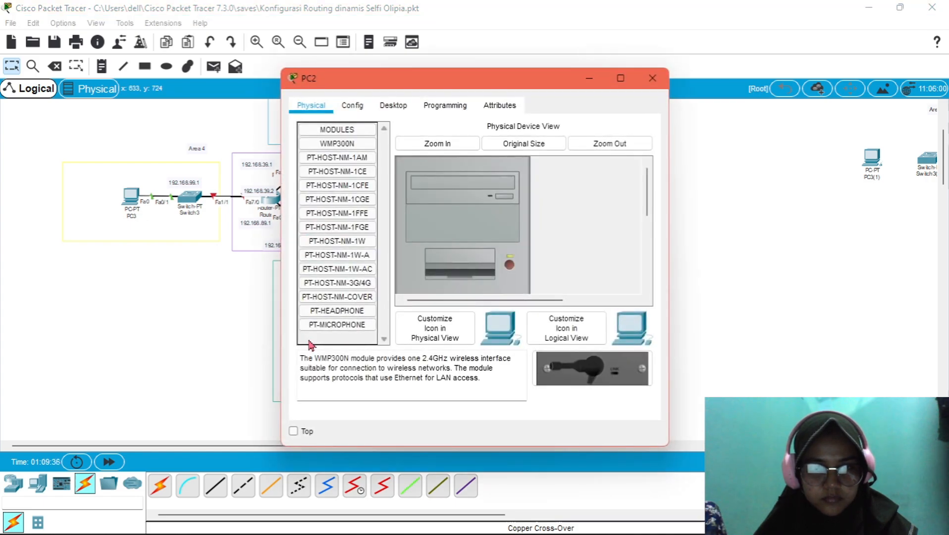
{"action": "left_click", "coordinate": [393, 106]}
{"action": "left_click", "coordinate": [376, 159]}
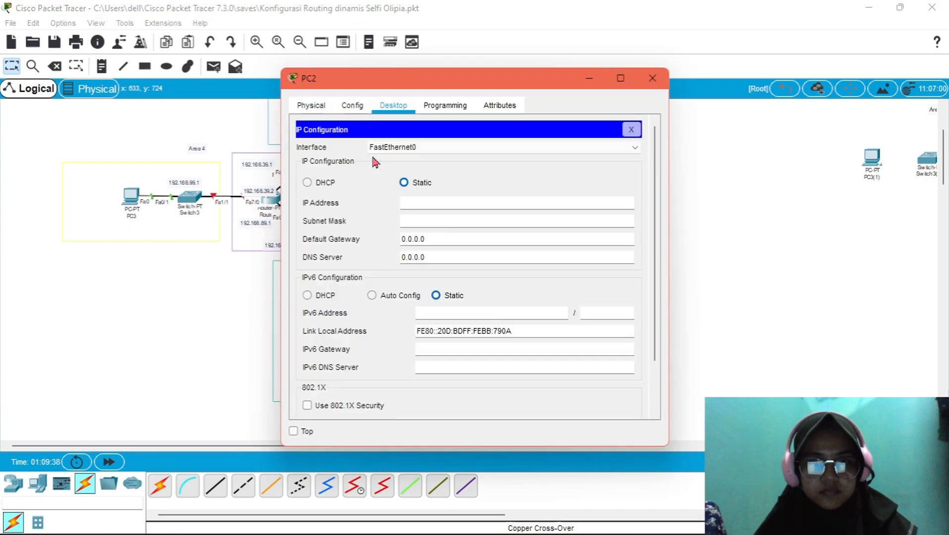
{"action": "type", "text": "1"}
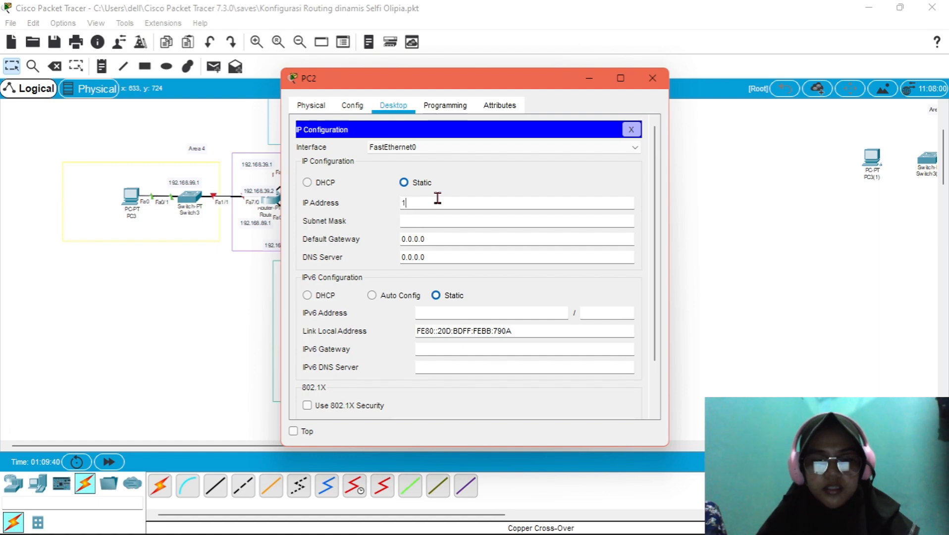
{"action": "type", "text": "92.168."}
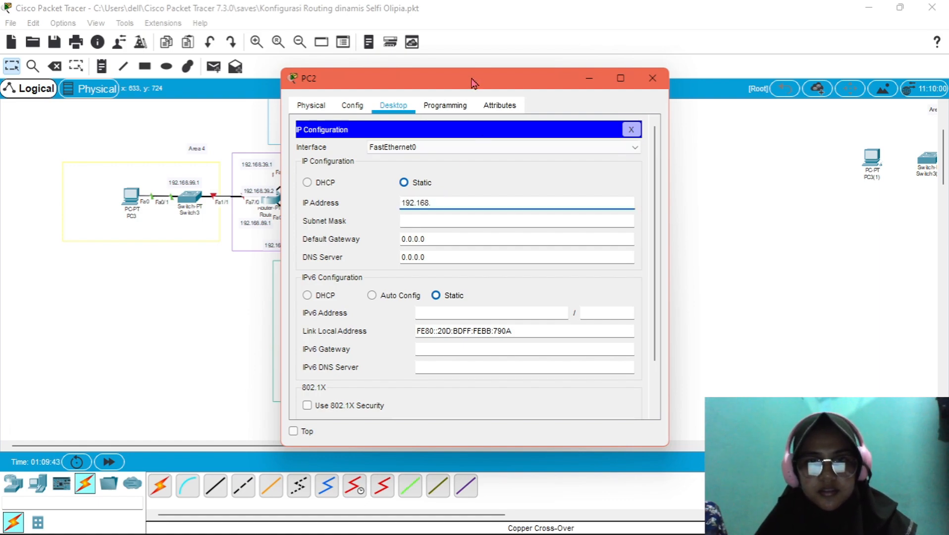
{"action": "left_click_drag", "start_coordinate": [474, 82], "coordinate": [698, 85]}
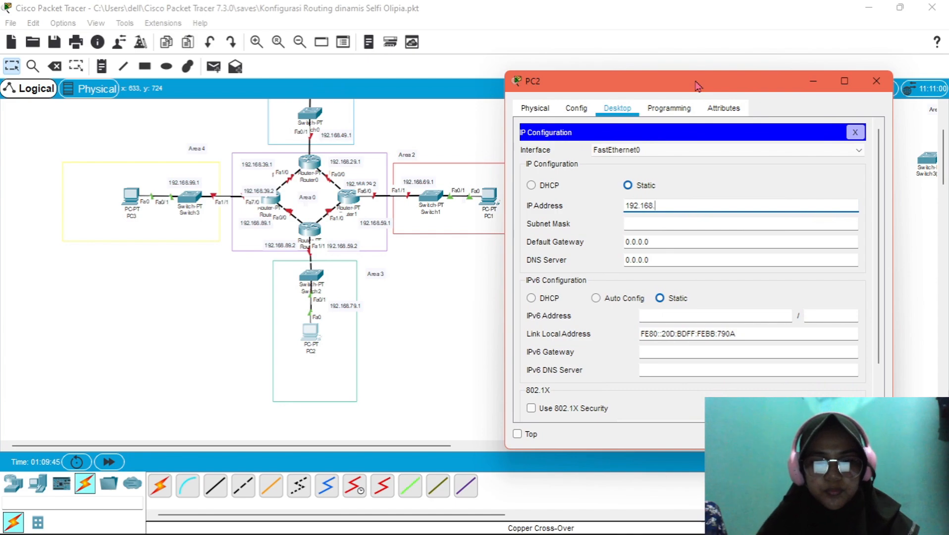
{"action": "type", "text": "79.2"}
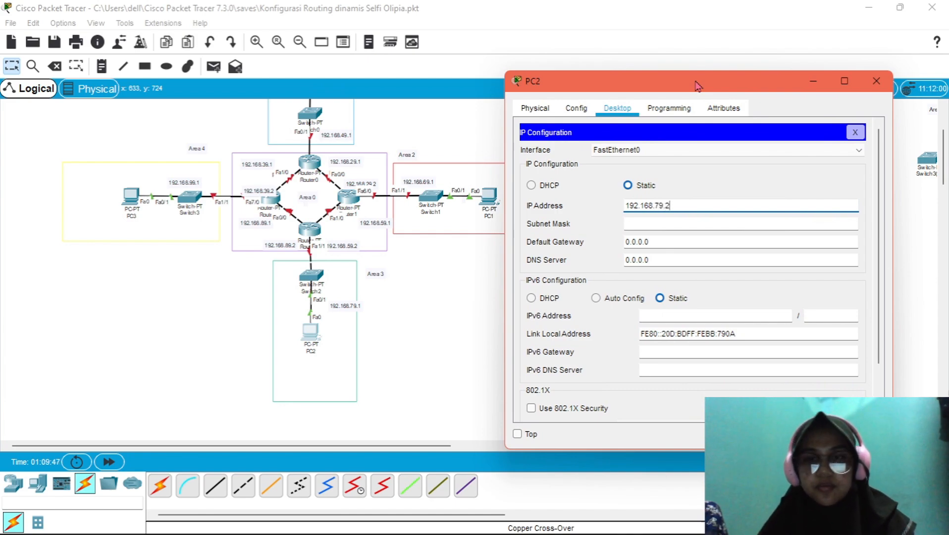
{"action": "left_click", "coordinate": [667, 222]}
{"action": "type", "text": "255.255.255.0"}
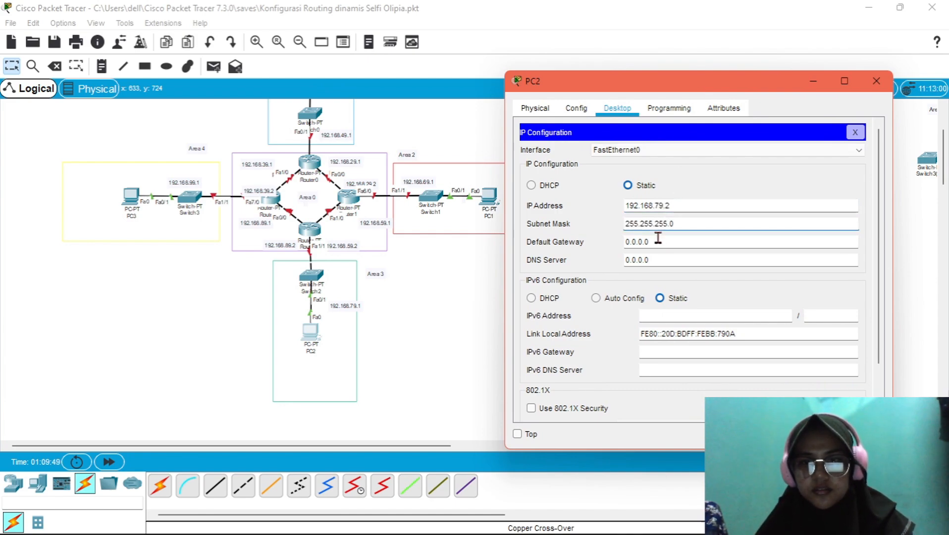
- Set PC2's default gateway to 192.168.79.1 and close its configuration window
{"action": "left_click", "coordinate": [658, 238]}
{"action": "key", "text": "BackSpace"}
{"action": "key", "text": "BackSpace"}
{"action": "key", "text": "BackSpace"}
{"action": "key", "text": "BackSpace"}
{"action": "key", "text": "BackSpace"}
{"action": "key", "text": "BackSpace"}
{"action": "key", "text": "BackSpace"}
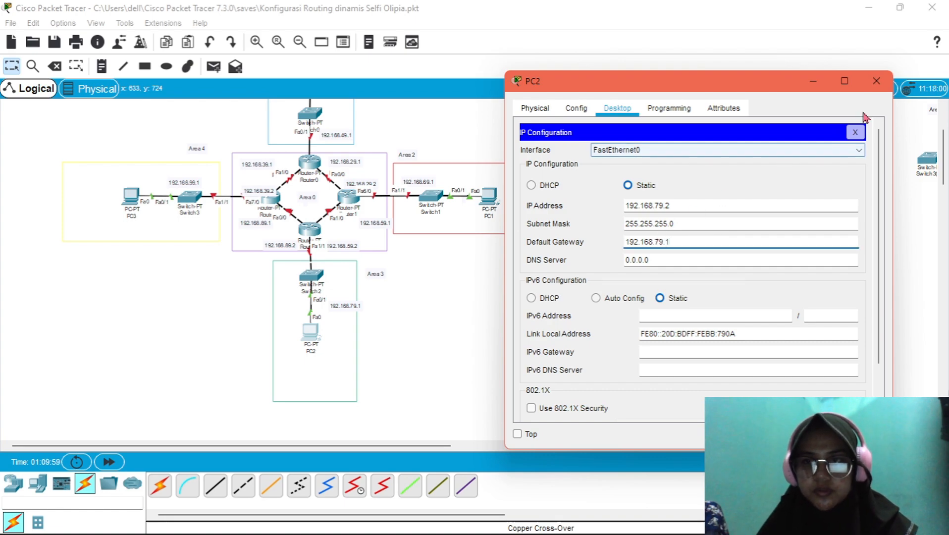
{"action": "left_click", "coordinate": [877, 80]}
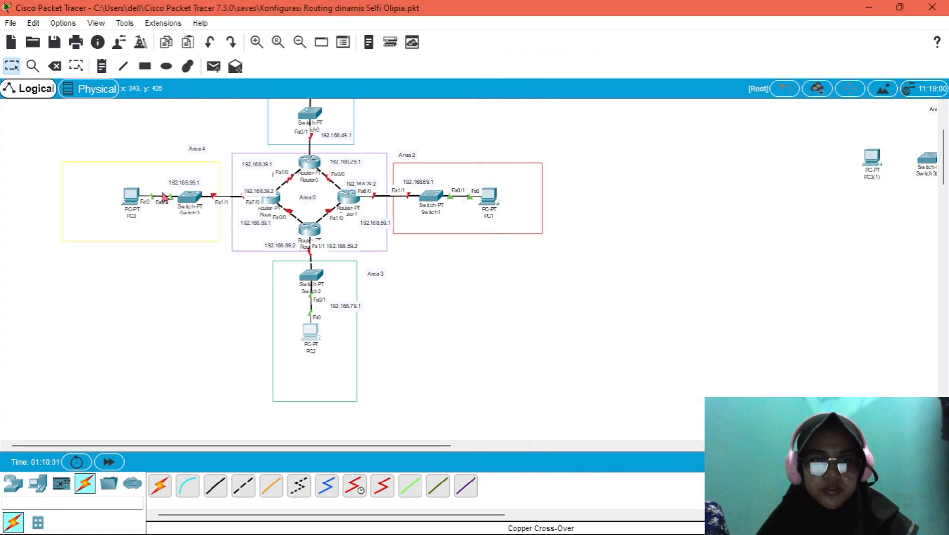
- Give PC3 in Area 4 the static IP address 192.168.99.2 with subnet mask 255.255.255.0
{"action": "left_click", "coordinate": [131, 196]}
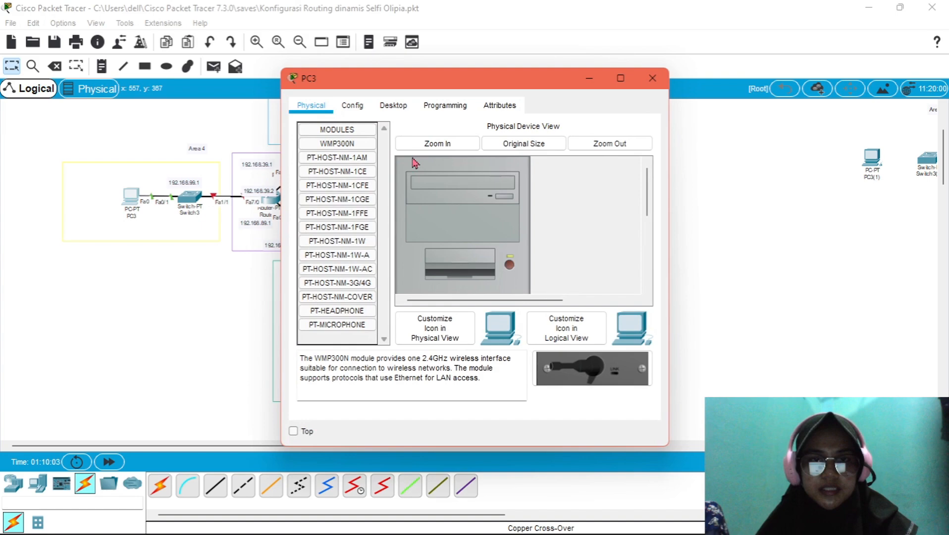
{"action": "left_click", "coordinate": [393, 105]}
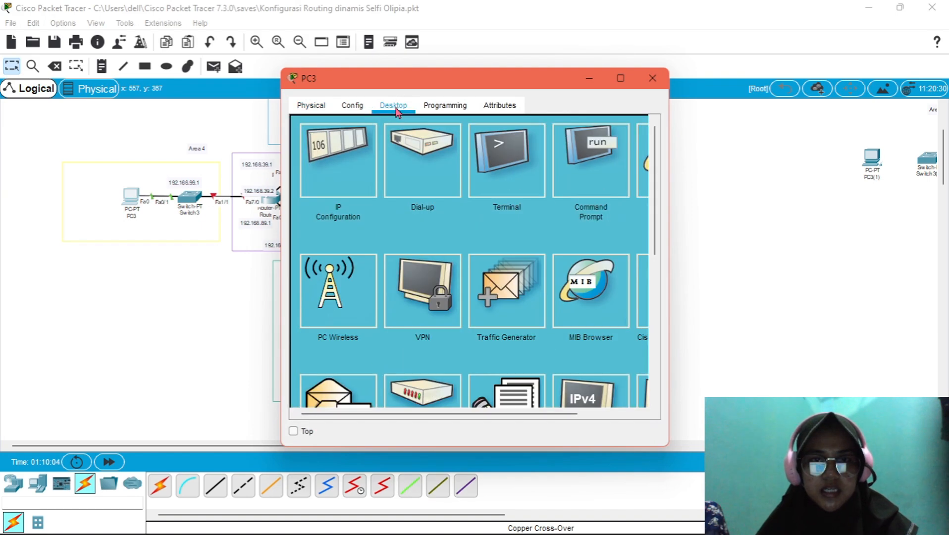
{"action": "left_click", "coordinate": [339, 159]}
{"action": "left_click", "coordinate": [504, 207]}
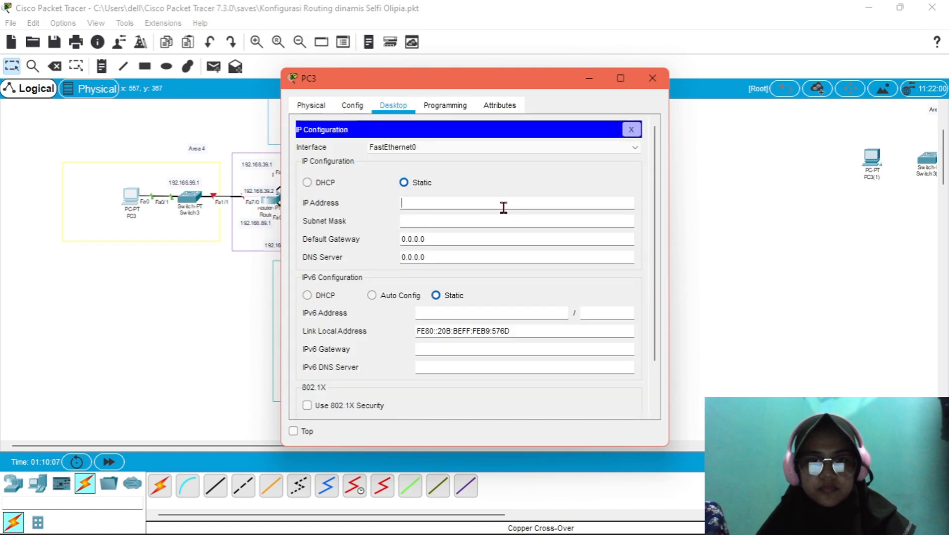
{"action": "type", "text": "192.16"}
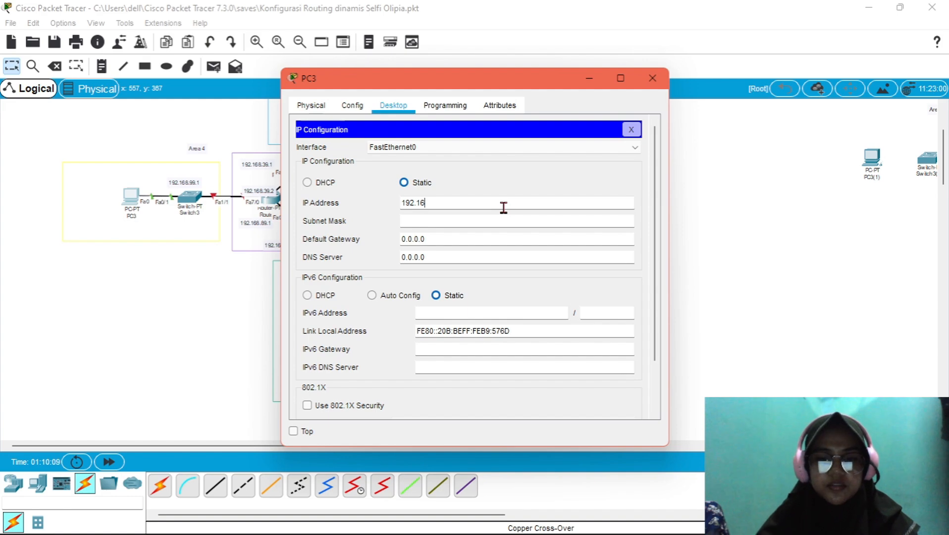
{"action": "type", "text": "8"}
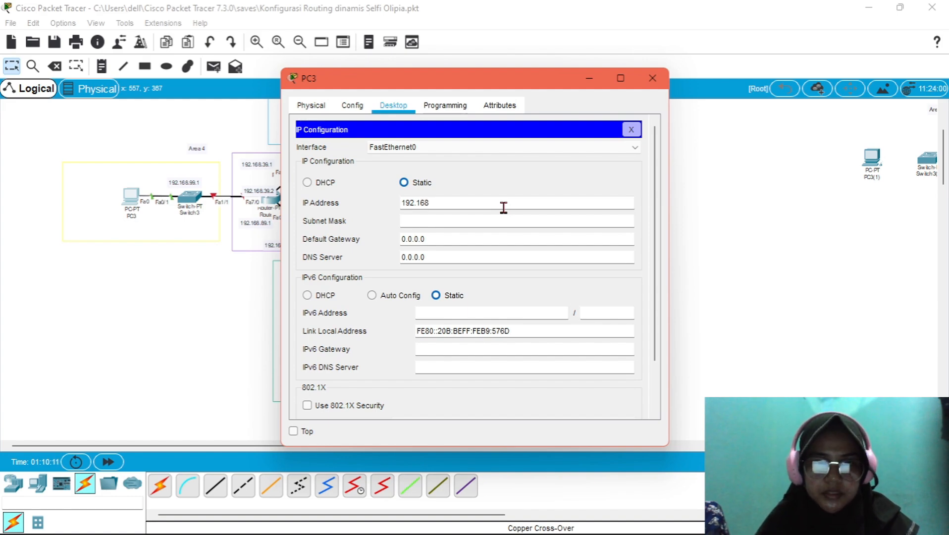
{"action": "type", "text": ".99.2"}
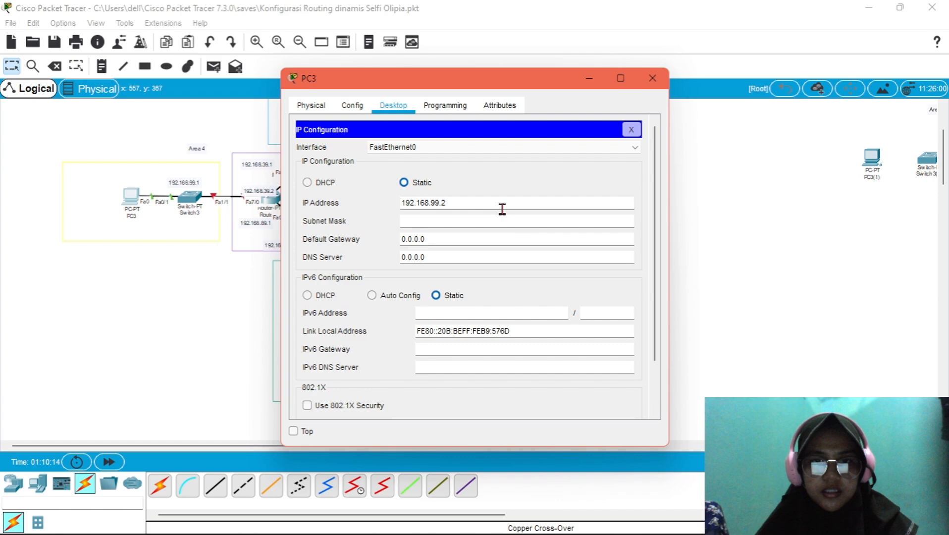
{"action": "left_click", "coordinate": [502, 218]}
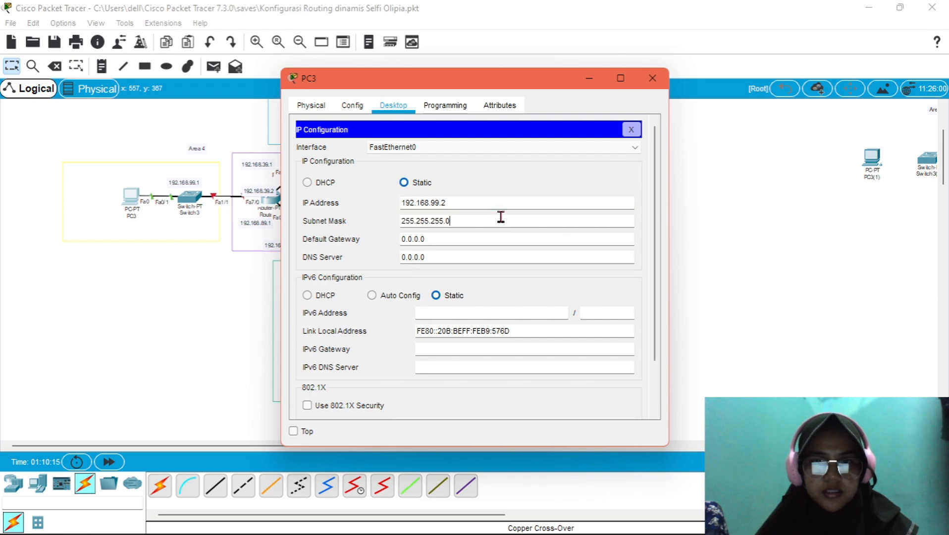
- Set PC3's default gateway to Area 4's labelled address 192.168.99.1 and close its configuration window
{"action": "left_click", "coordinate": [484, 241]}
{"action": "key", "text": "BackSpace"}
{"action": "key", "text": "BackSpace"}
{"action": "key", "text": "BackSpace"}
{"action": "key", "text": "BackSpace"}
{"action": "key", "text": "BackSpace"}
{"action": "key", "text": "BackSpace"}
{"action": "key", "text": "BackSpace"}
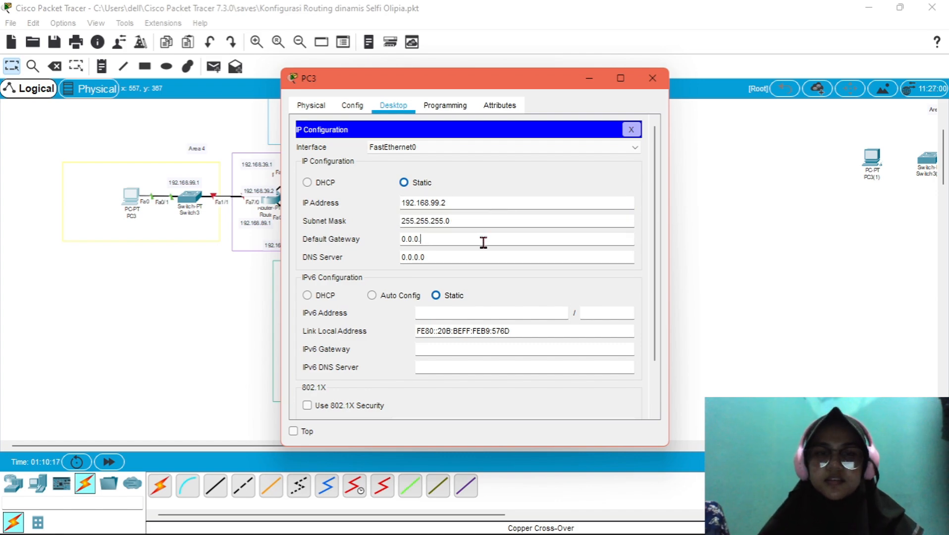
{"action": "type", "text": "192.168"}
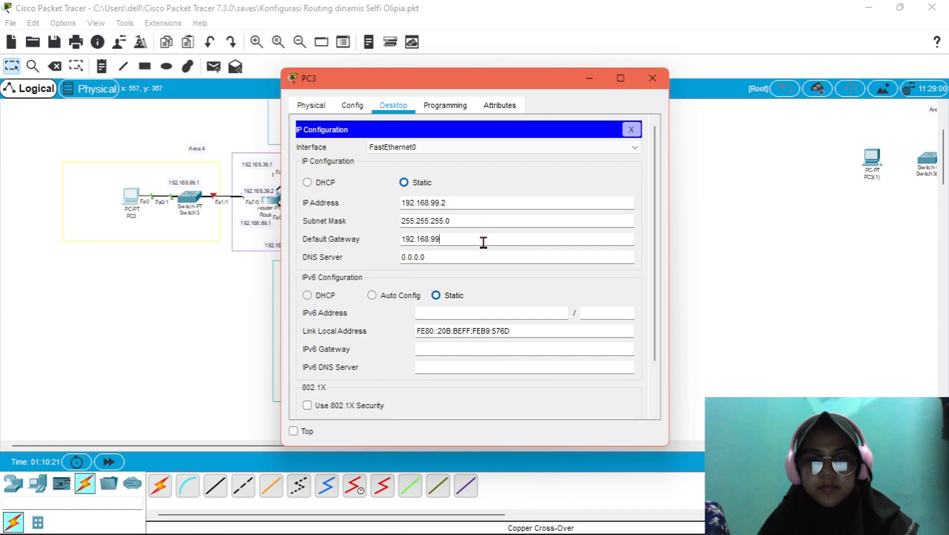
{"action": "left_click", "coordinate": [661, 86]}
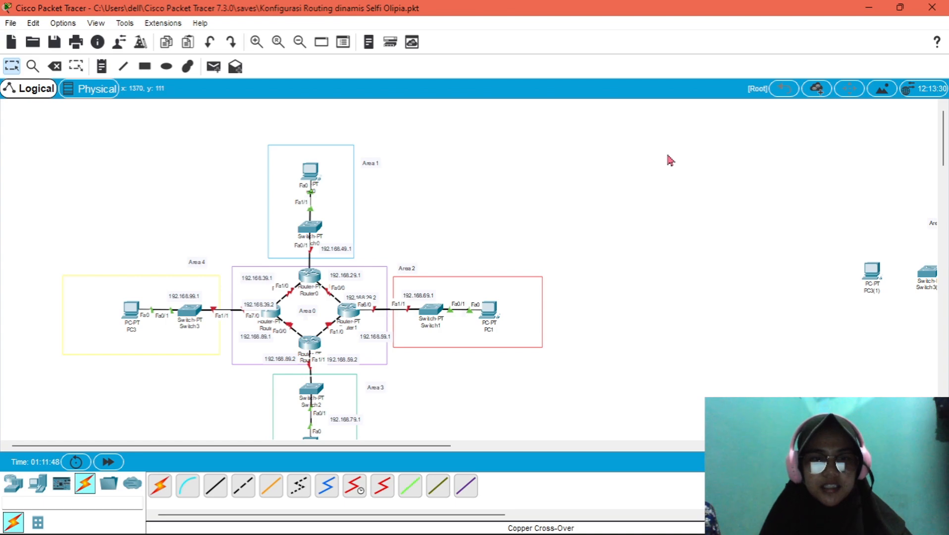
- Enable Router0's FastEthernet6/0 port and assign it IP address 192.168.49.1 with subnet mask 255.255.255.0
{"action": "left_click", "coordinate": [310, 279]}
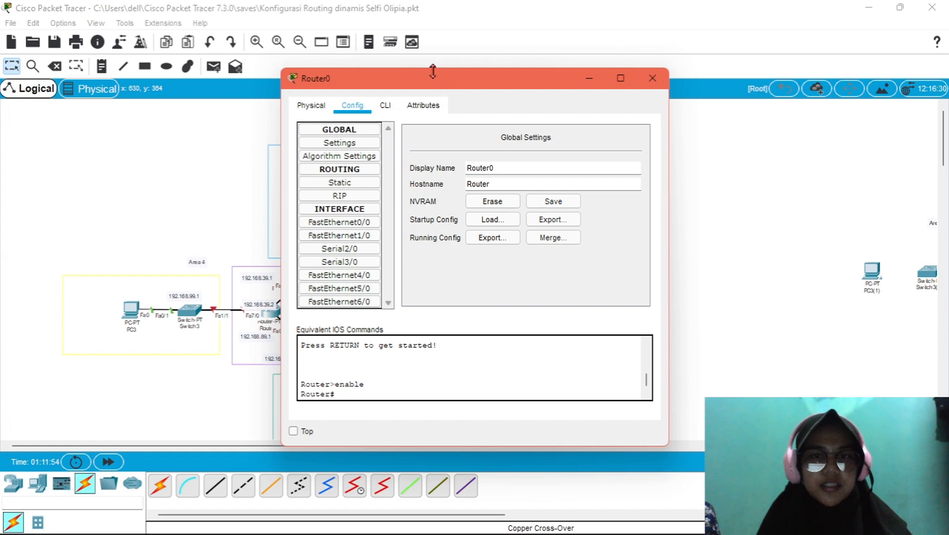
{"action": "left_click_drag", "start_coordinate": [434, 83], "coordinate": [645, 65]}
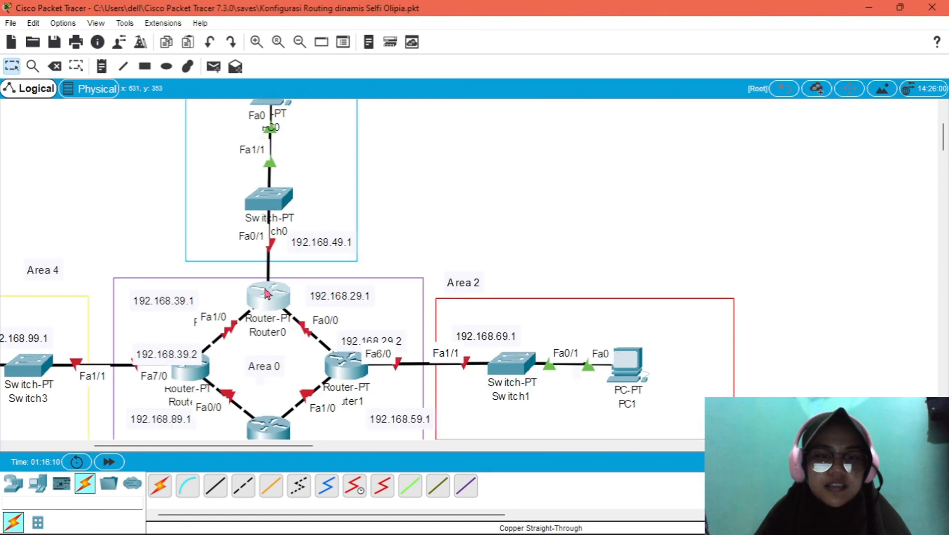
{"action": "left_click", "coordinate": [268, 293]}
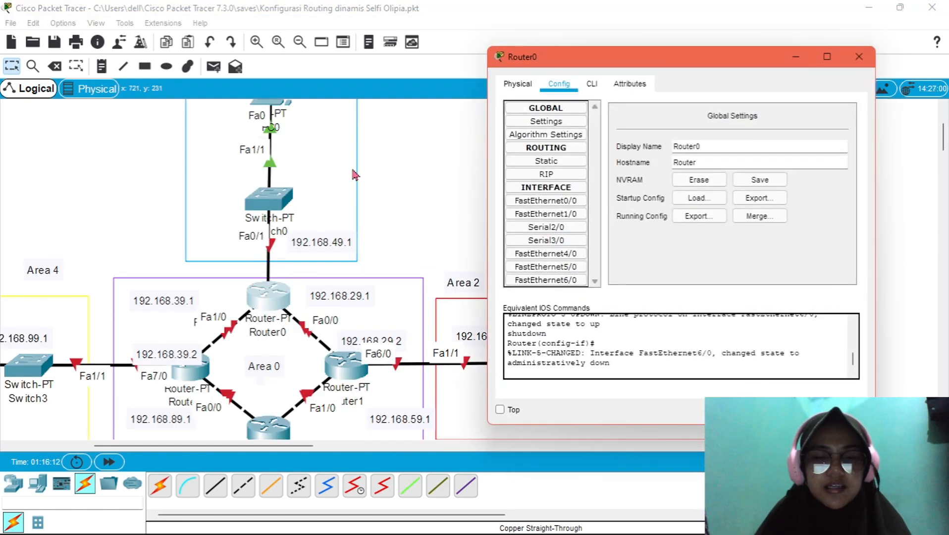
{"action": "left_click", "coordinate": [546, 122]}
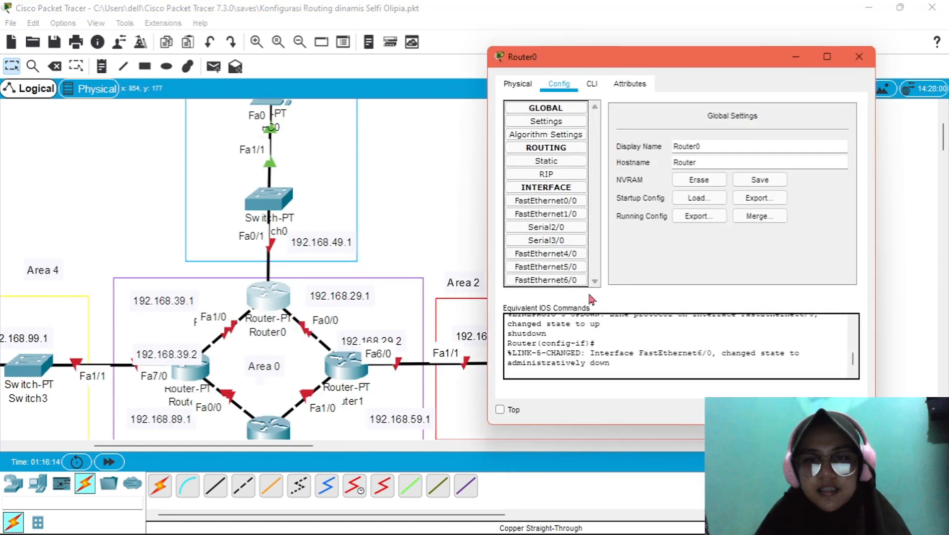
{"action": "left_click", "coordinate": [574, 281]}
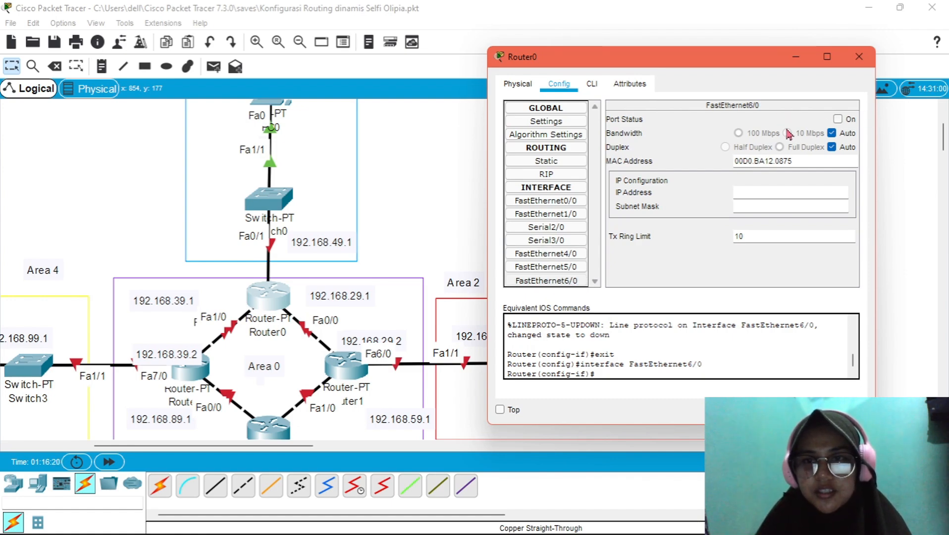
{"action": "left_click", "coordinate": [838, 119]}
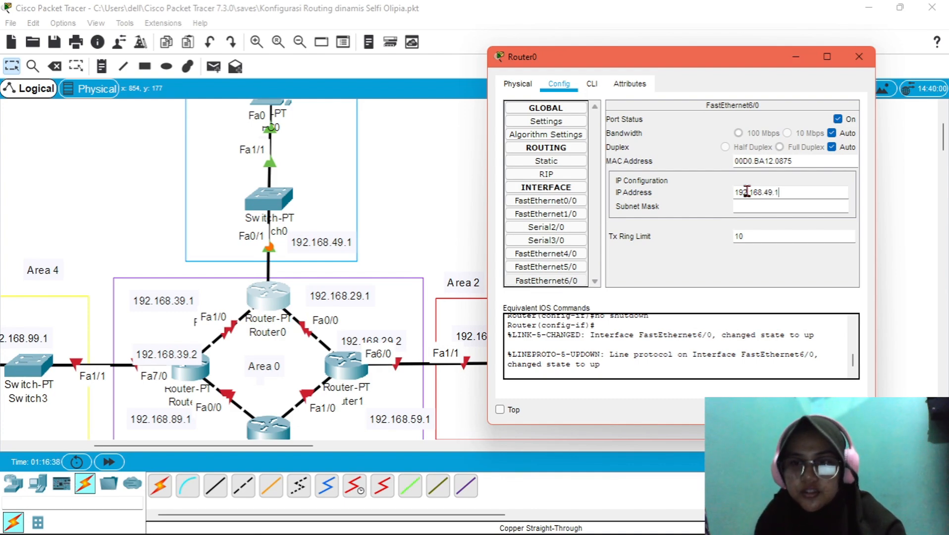
{"action": "left_click", "coordinate": [785, 206]}
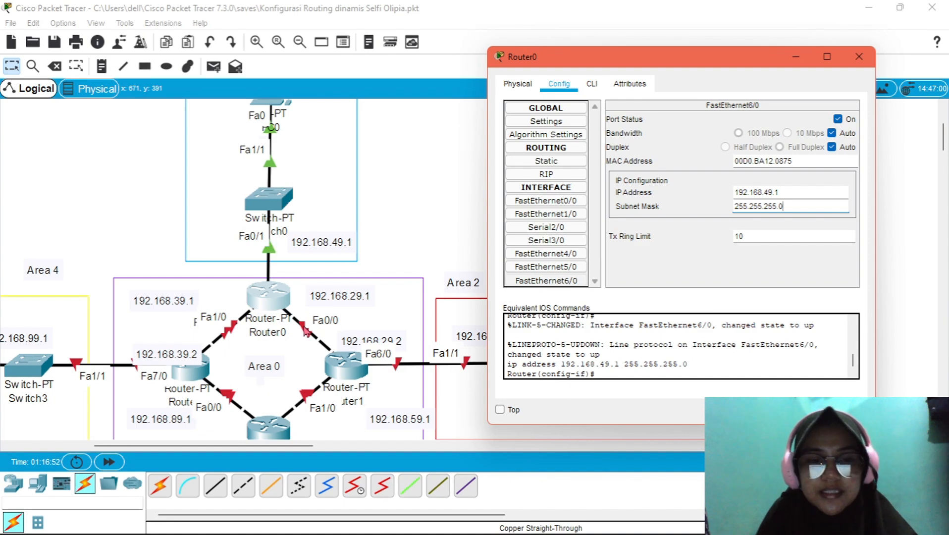
- Assign Router0's FastEthernet0/0 the IP address 192.168.29.1 with subnet mask 255.255.255.0 and enable the port
{"action": "left_click", "coordinate": [564, 205]}
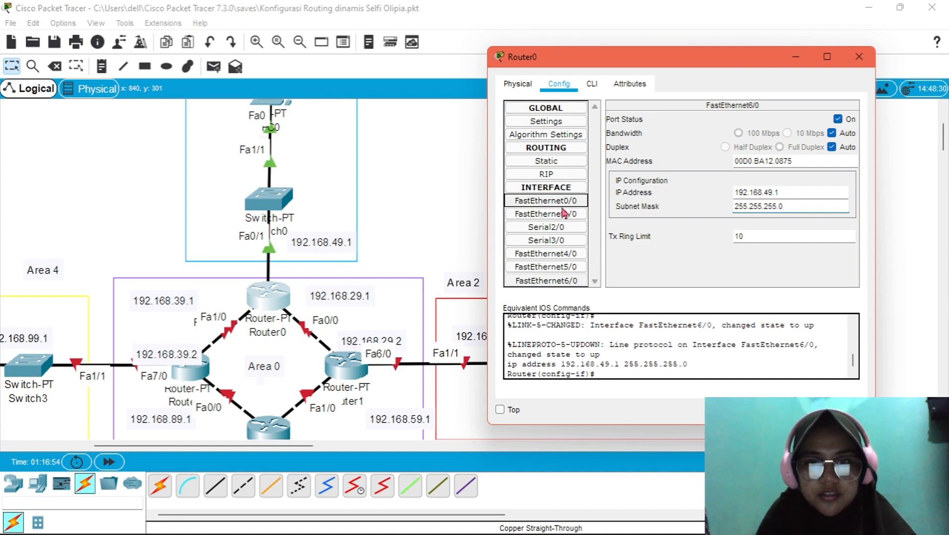
{"action": "left_click", "coordinate": [767, 192]}
{"action": "type", "text": "192.16"}
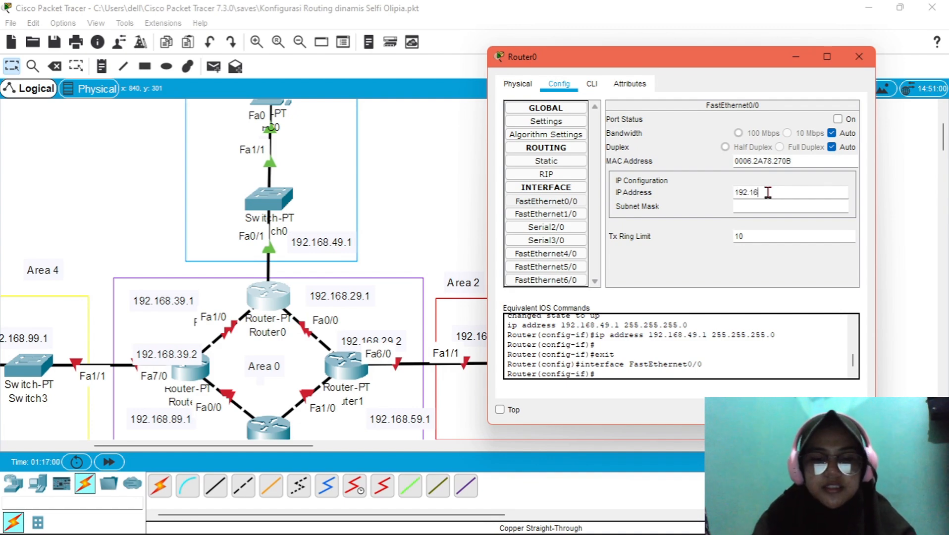
{"action": "type", "text": "8"}
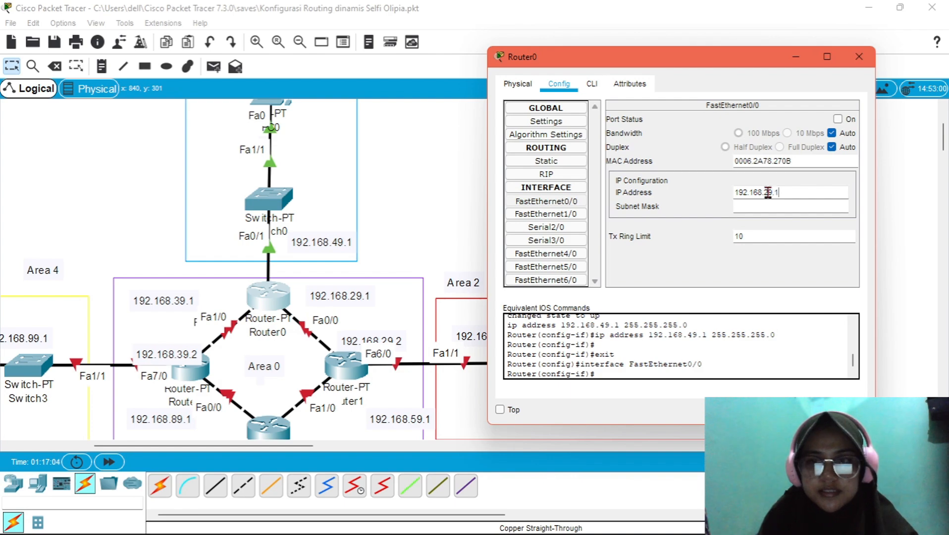
{"action": "type", "text": ".29.1"}
{"action": "left_click", "coordinate": [766, 206]}
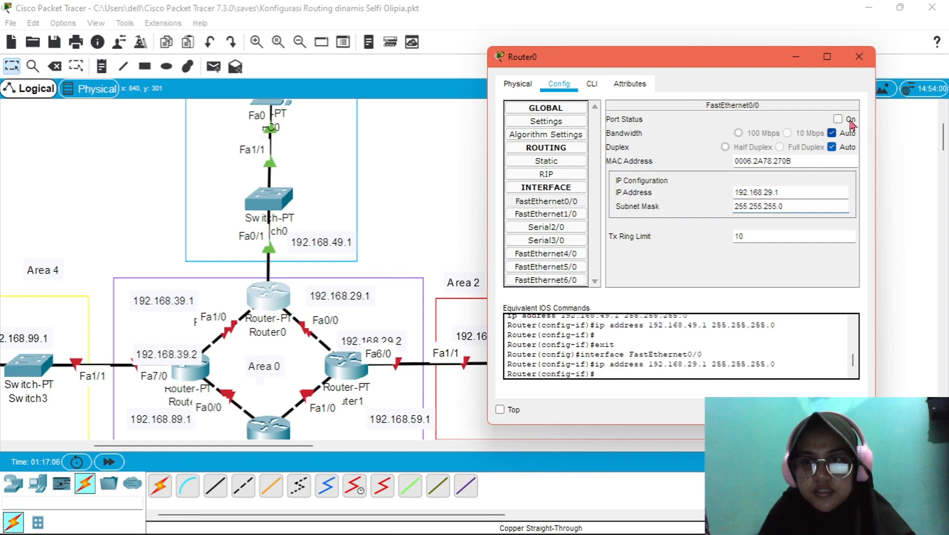
{"action": "left_click", "coordinate": [837, 119]}
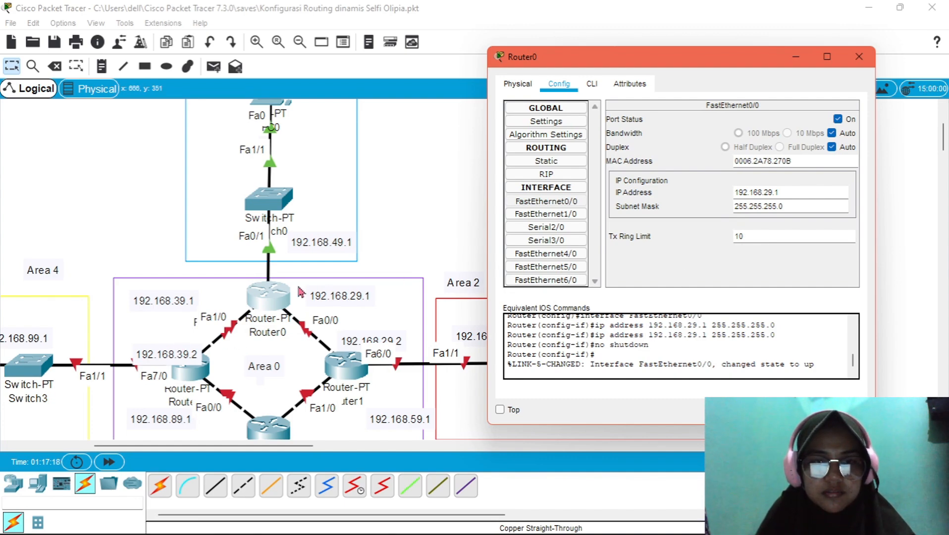
- Give Router0's FastEthernet1/0 the IP address 192.168.39.1 with mask 255.255.255.0, enable the port and close the router's window
{"action": "left_click", "coordinate": [567, 215]}
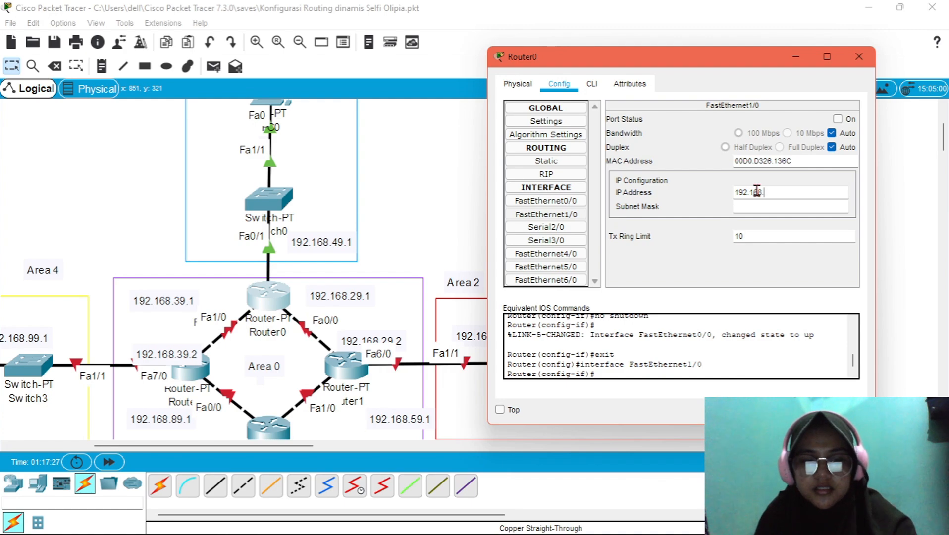
{"action": "left_click", "coordinate": [756, 192]}
{"action": "type", "text": "192.168.39.1"}
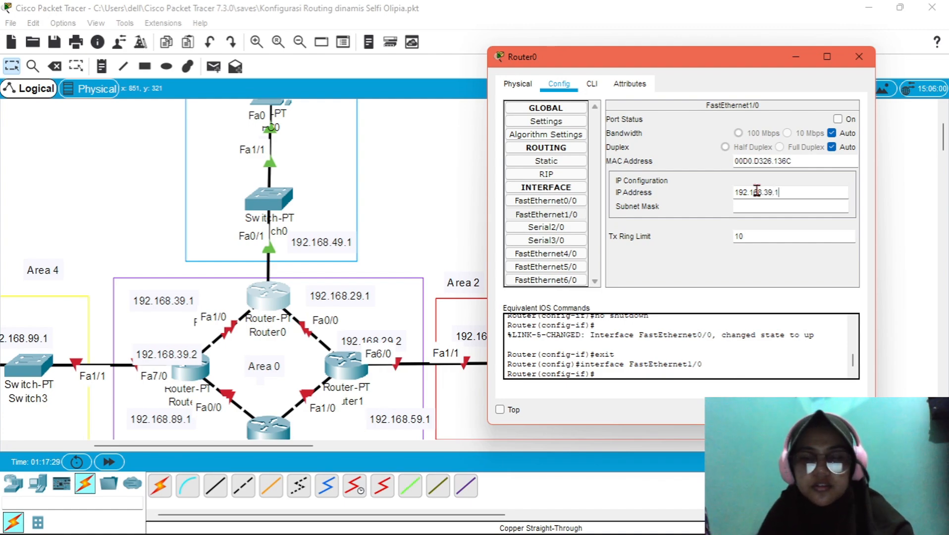
{"action": "key", "text": "Tab"}
{"action": "left_click", "coordinate": [758, 206]}
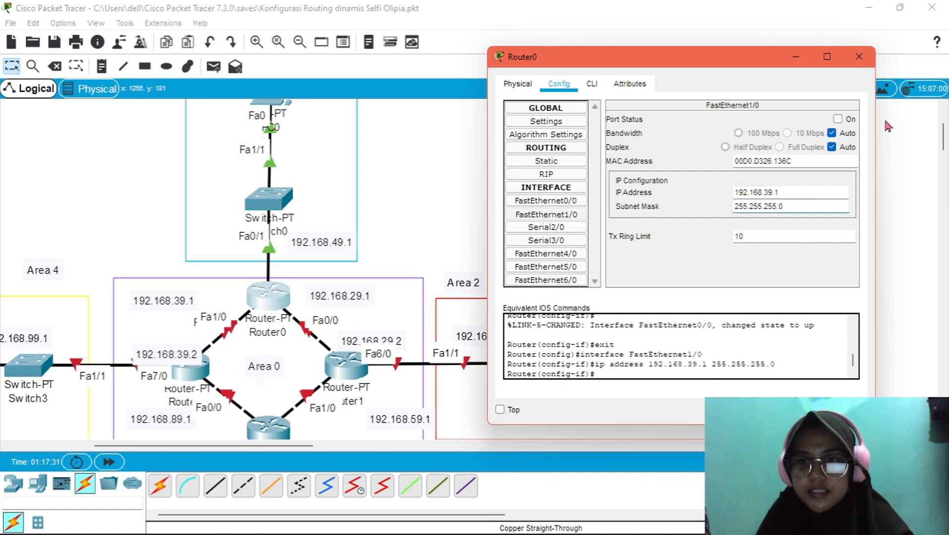
{"action": "left_click", "coordinate": [837, 119]}
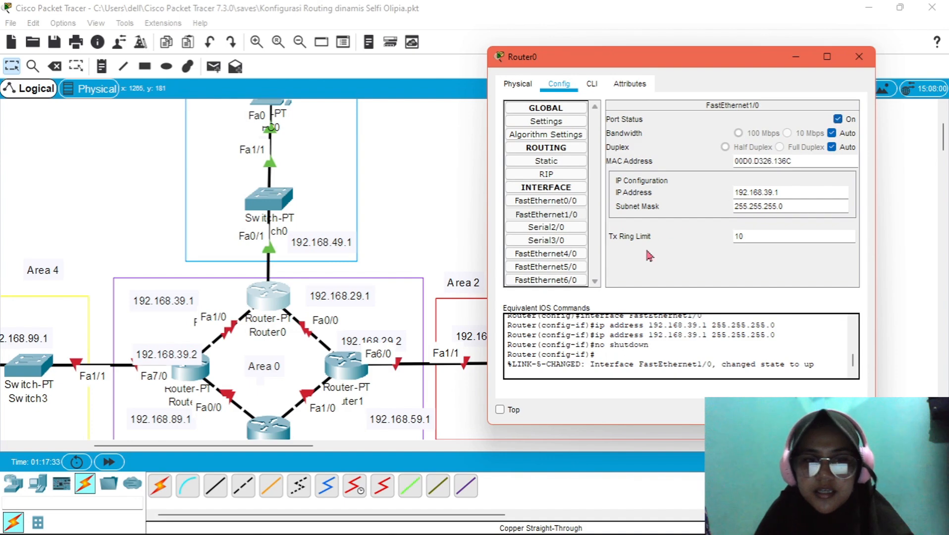
{"action": "left_click", "coordinate": [859, 58]}
- Configure Router1's FastEthernet0/0 with IP address 192.168.29.2 and subnet mask 255.255.255.0, and enable the port
{"action": "scroll", "coordinate": [456, 238], "scroll_direction": "down", "scroll_amount": 3}
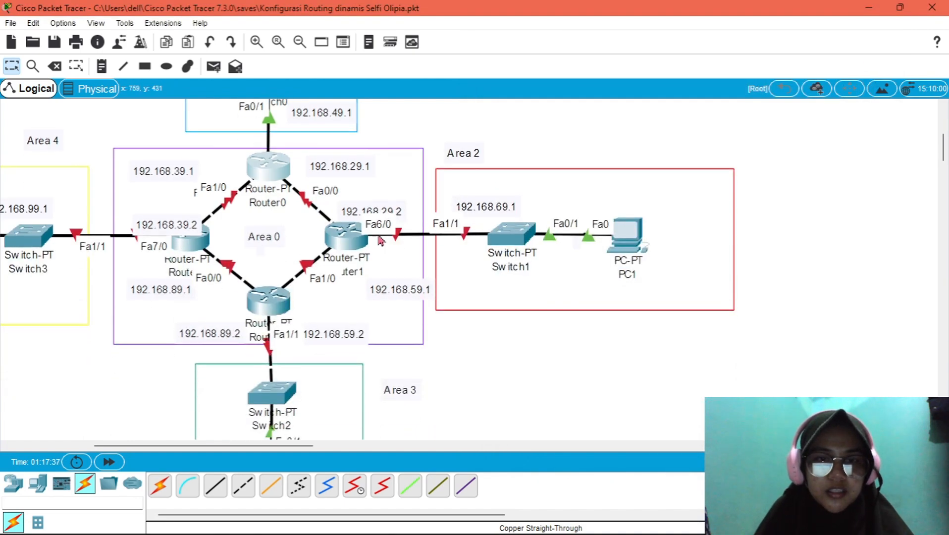
{"action": "left_click", "coordinate": [346, 242]}
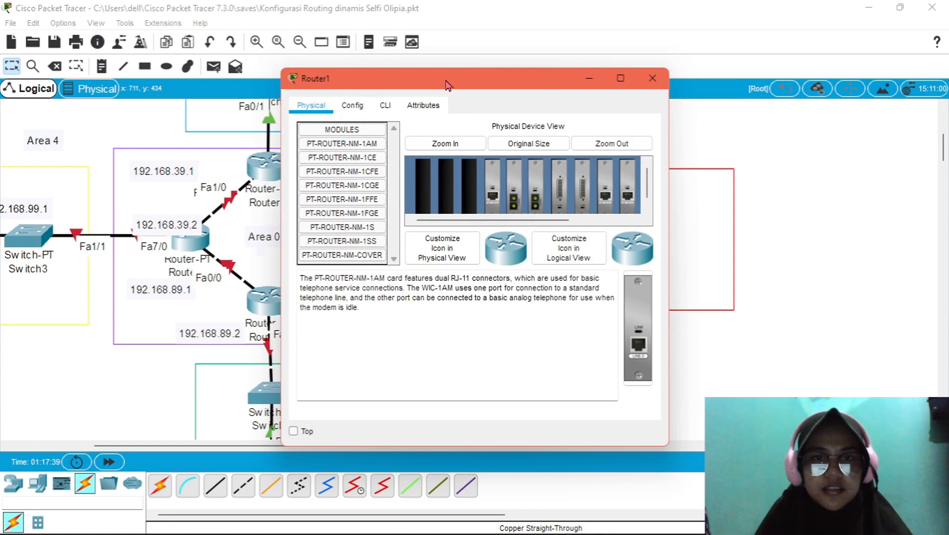
{"action": "left_click_drag", "start_coordinate": [458, 84], "coordinate": [679, 88]}
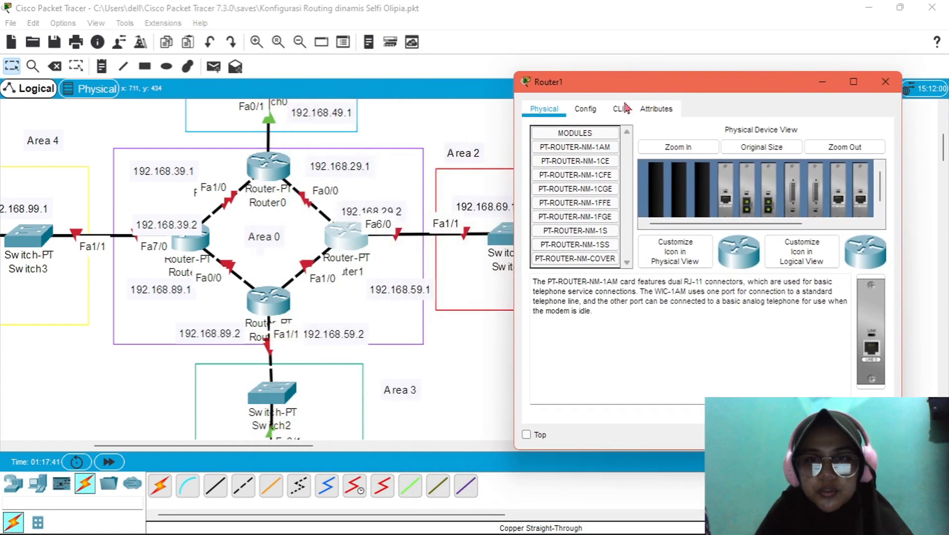
{"action": "left_click", "coordinate": [597, 111]}
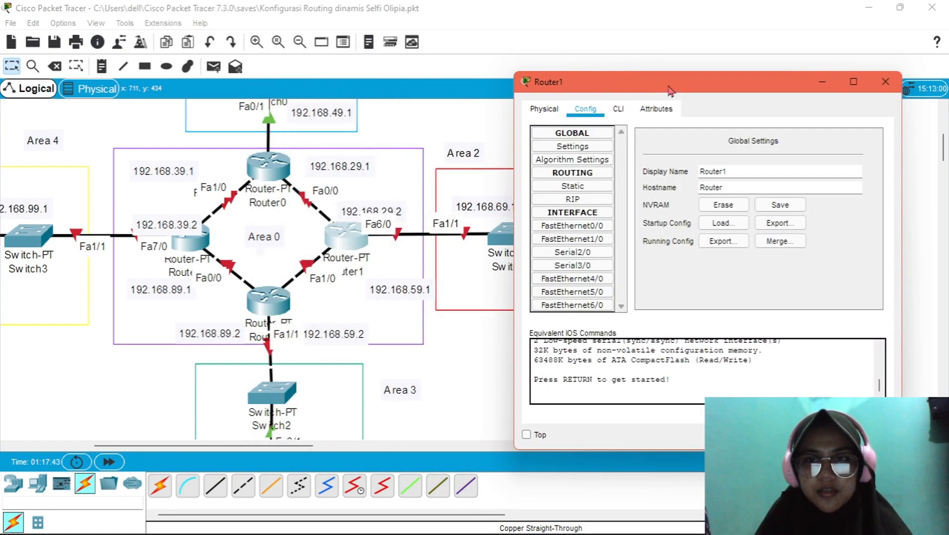
{"action": "left_click_drag", "start_coordinate": [670, 91], "coordinate": [677, 73]}
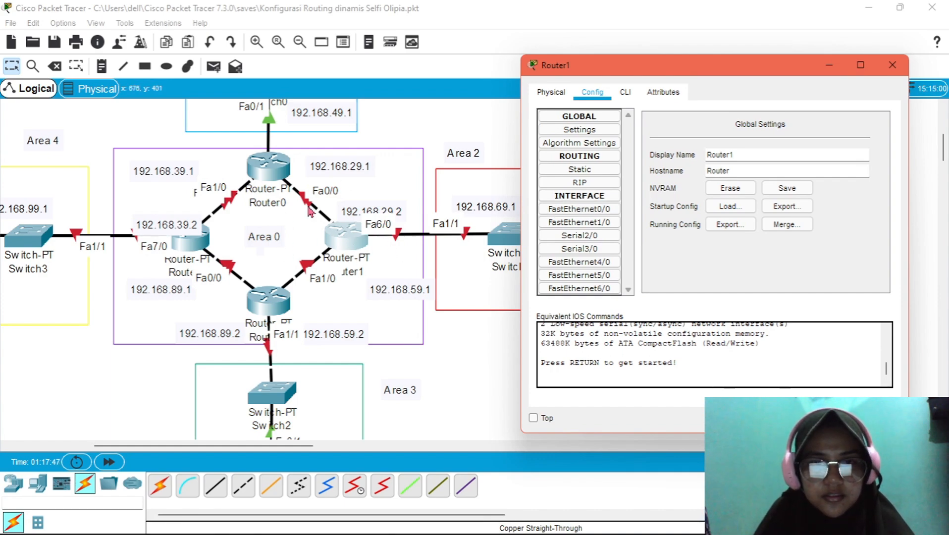
{"action": "left_click", "coordinate": [597, 209]}
{"action": "left_click", "coordinate": [803, 201]}
{"action": "type", "text": "192."}
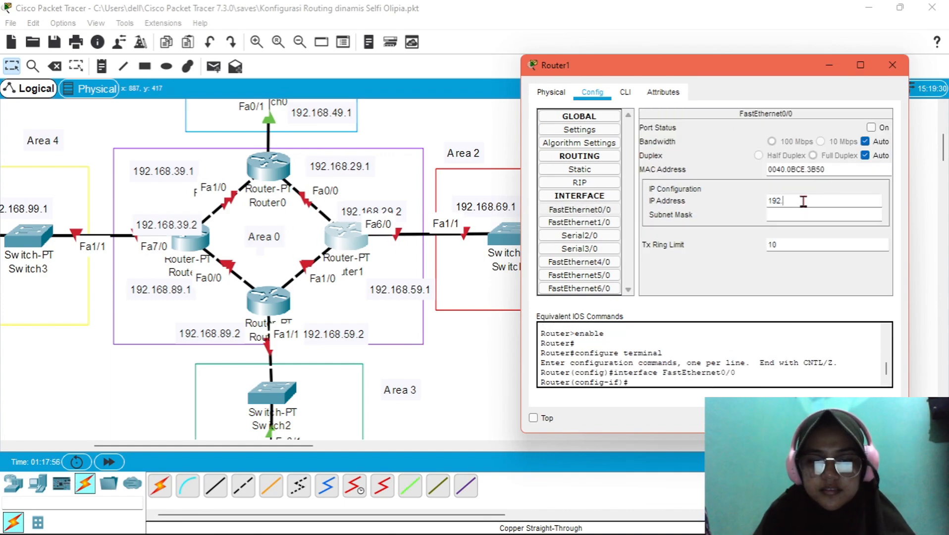
{"action": "type", "text": "168.29.2"}
{"action": "left_click", "coordinate": [803, 215]}
{"action": "left_click", "coordinate": [872, 128]}
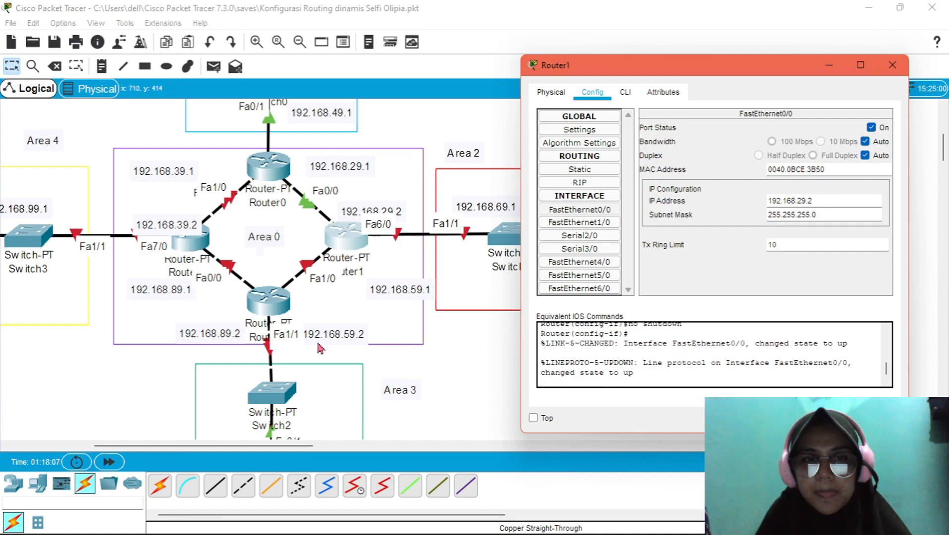
- Assign Router1's FastEthernet1/0 the IP address 192.168.59.1 with subnet mask 255.255.255.0 and enable the port
{"action": "left_click", "coordinate": [579, 222]}
{"action": "left_click", "coordinate": [791, 201]}
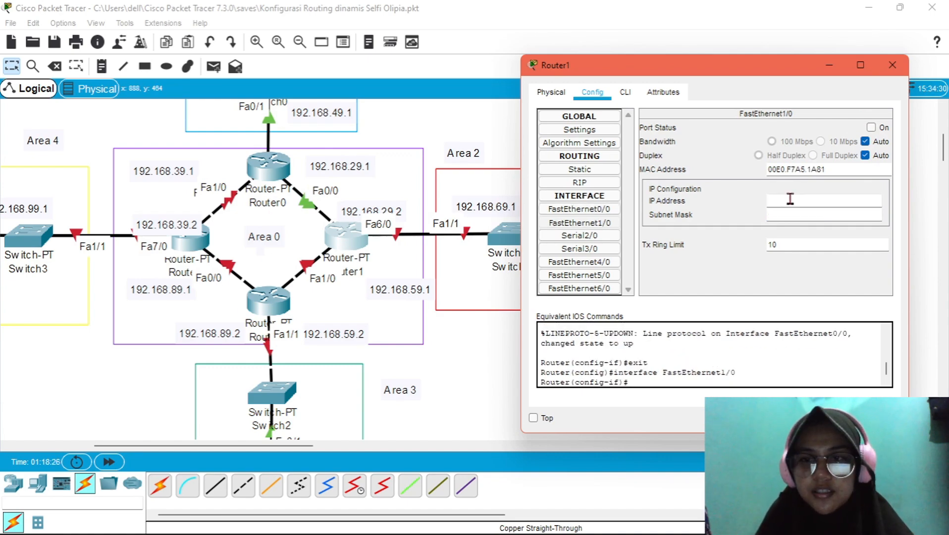
{"action": "type", "text": "192.168.59.1"}
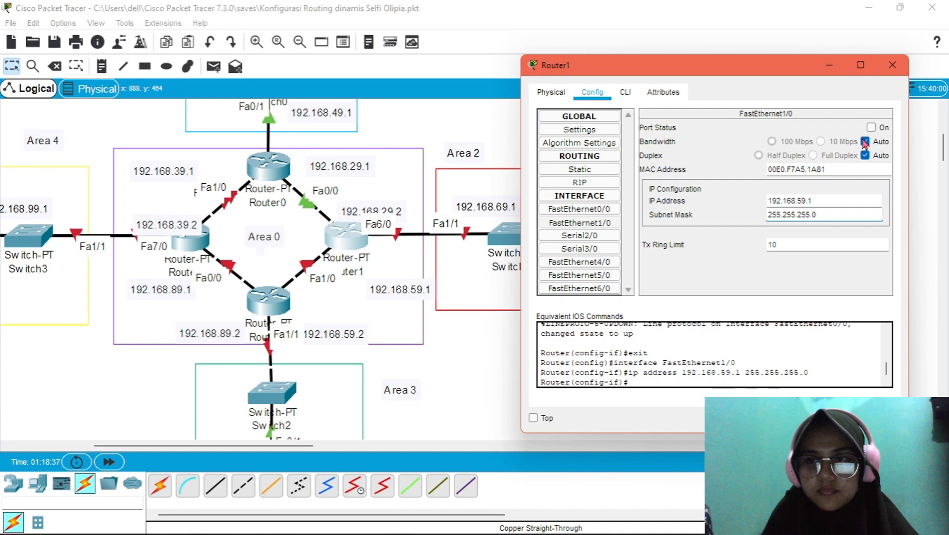
{"action": "left_click", "coordinate": [871, 127]}
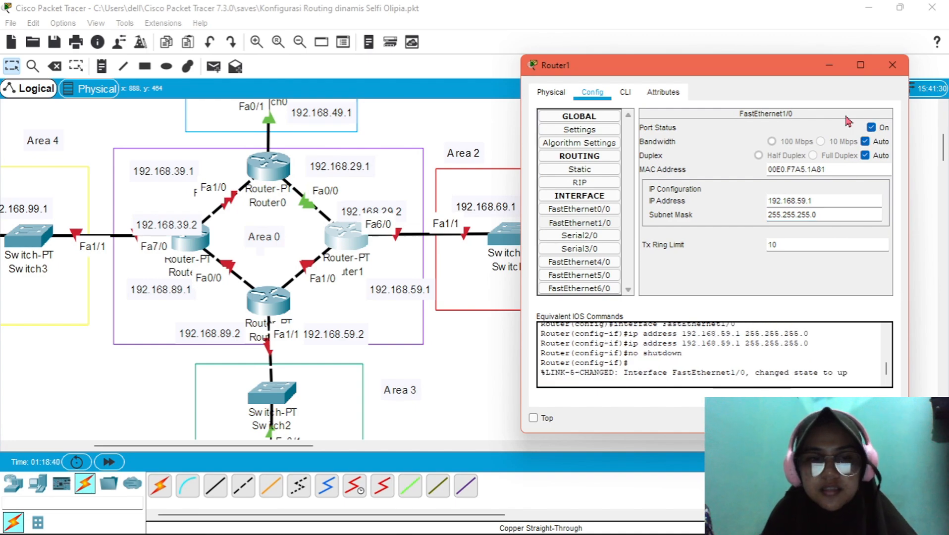
- Give Router1's FastEthernet6/0 the IP address 192.168.69.1 and its subnet mask, enable the port and close the router's window
{"action": "left_click_drag", "start_coordinate": [628, 66], "coordinate": [663, 71]}
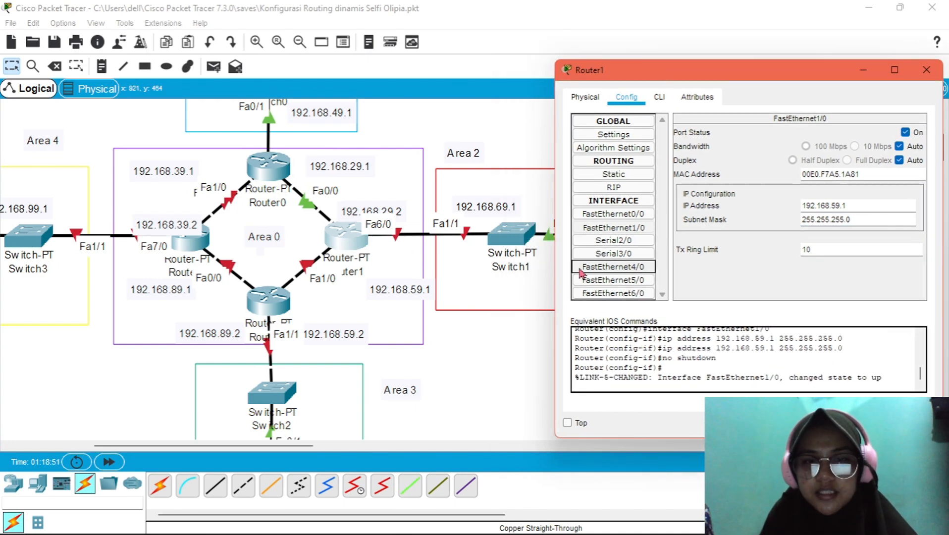
{"action": "left_click", "coordinate": [600, 293]}
{"action": "left_click", "coordinate": [810, 207]}
{"action": "type", "text": "192.168."}
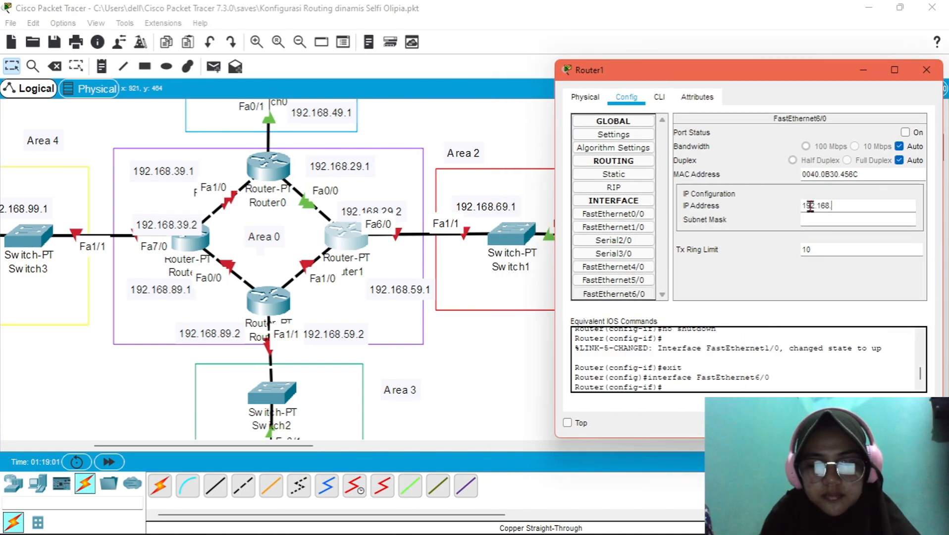
{"action": "type", "text": "69.1"}
{"action": "left_click", "coordinate": [811, 219]}
{"action": "left_click", "coordinate": [906, 132]}
{"action": "left_click", "coordinate": [926, 70]}
- Configure Router2's FastEthernet1/0 with IP address 192.168.59.2 and subnet mask 255.255.255.0, and enable the port
{"action": "scroll", "coordinate": [560, 303], "scroll_direction": "left", "scroll_amount": 6}
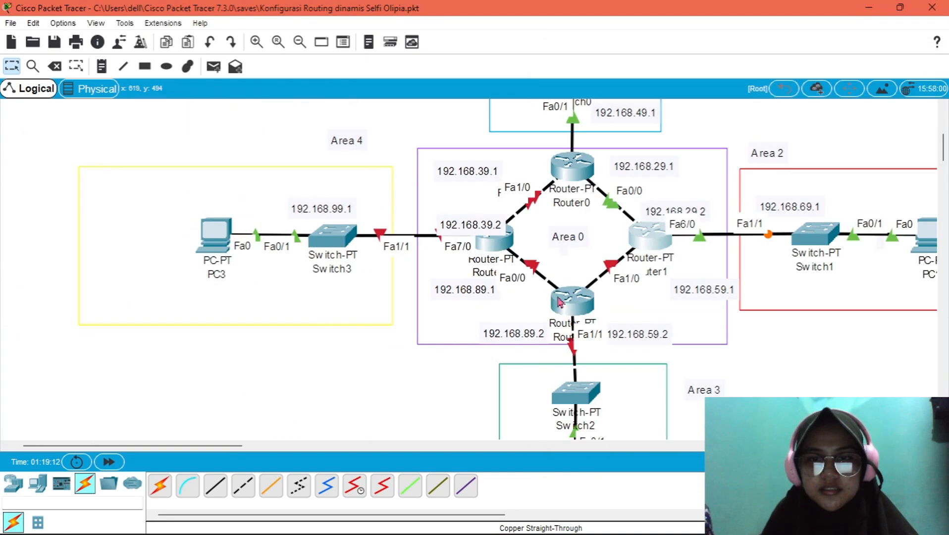
{"action": "left_click", "coordinate": [559, 302]}
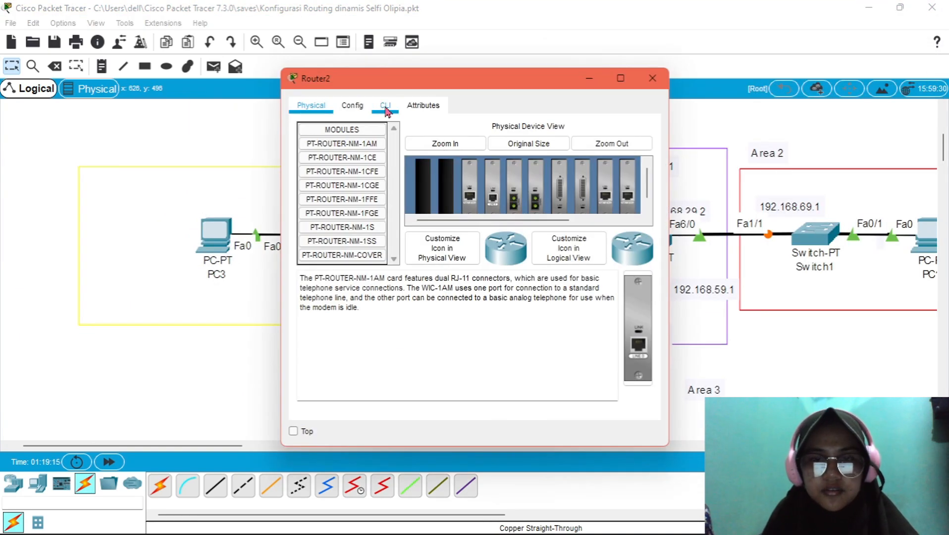
{"action": "left_click", "coordinate": [352, 105]}
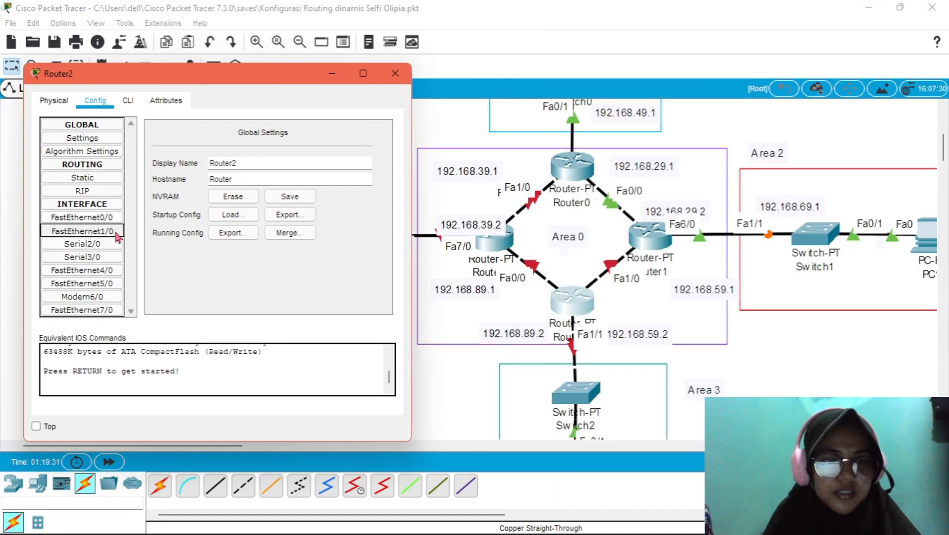
{"action": "left_click", "coordinate": [81, 231]}
{"action": "left_click", "coordinate": [281, 208]}
{"action": "type", "text": "192.1"}
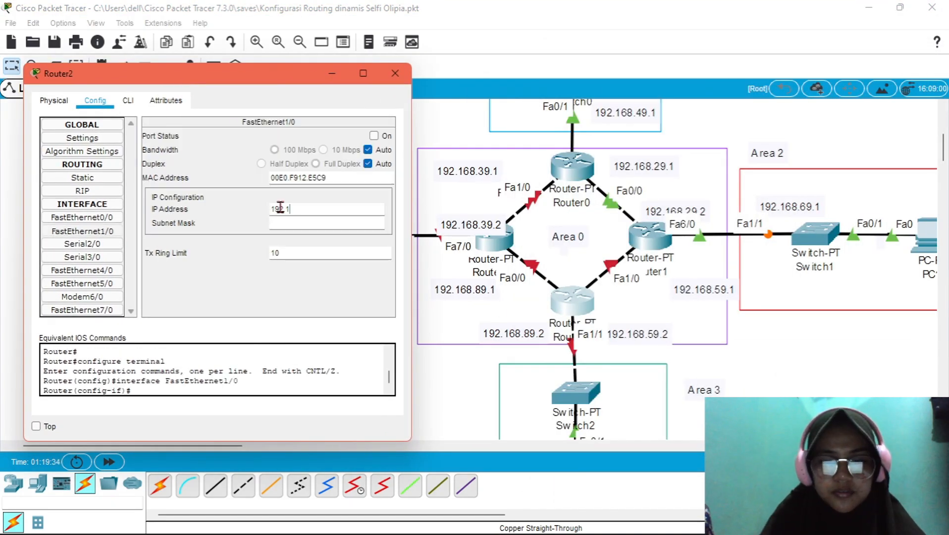
{"action": "type", "text": "68.59.2"}
{"action": "key", "text": "Tab"}
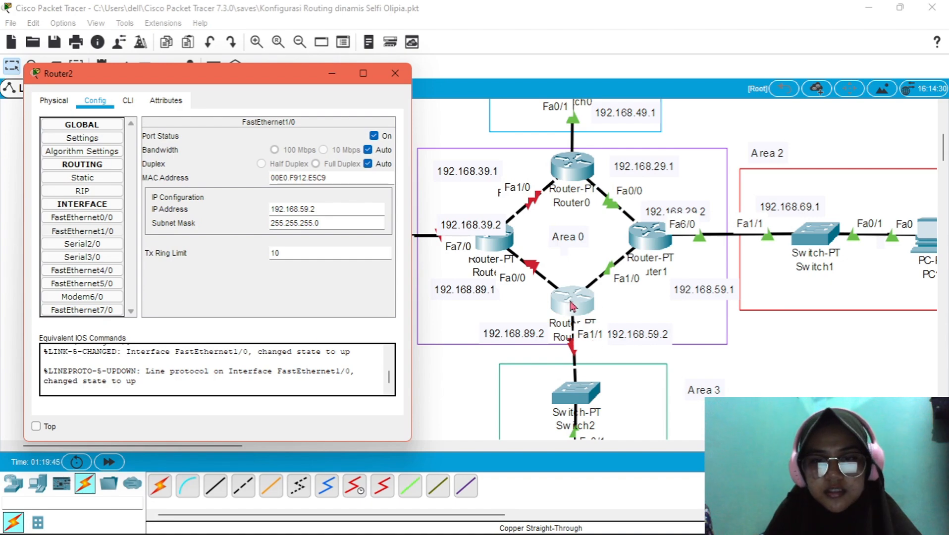
- Assign Router2's FastEthernet0/0 the IP address 192.168.89.2 with subnet mask 255.255.255.0 and enable the port
{"action": "left_click", "coordinate": [82, 218]}
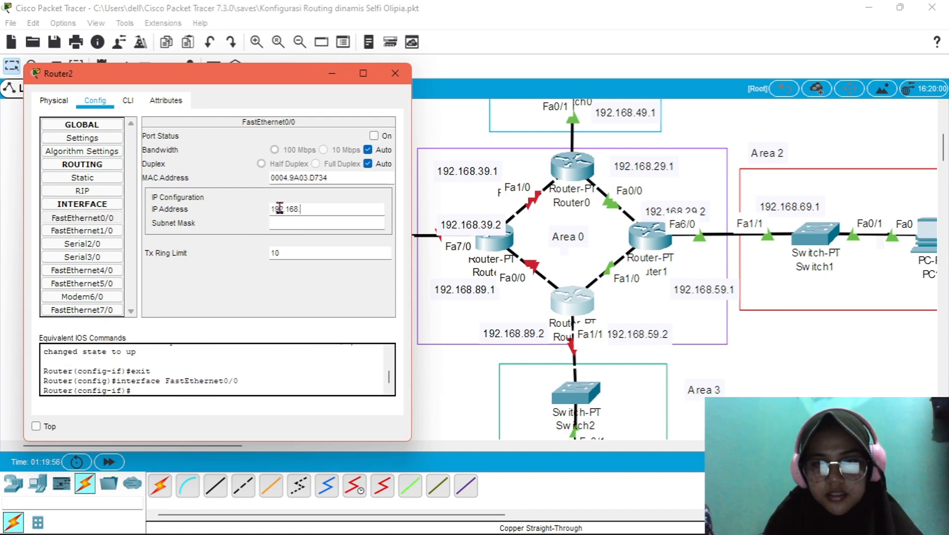
{"action": "left_click", "coordinate": [280, 208]}
{"action": "type", "text": "192.168.89"}
{"action": "type", "text": ".2"}
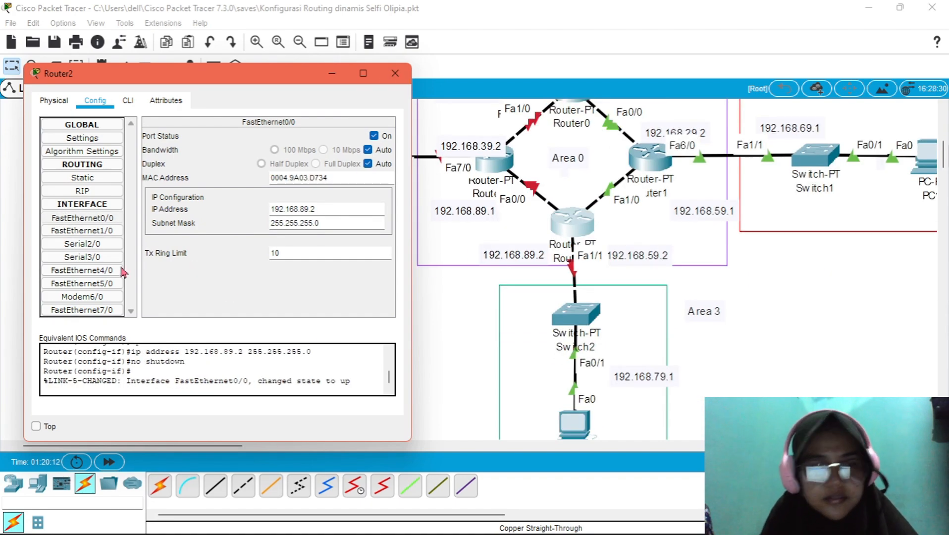
- Configure Router2's FastEthernet7/0 with IP address 192.168.79.1 and subnet mask 255.255.255.0, and enable the port
{"action": "left_click", "coordinate": [82, 310]}
{"action": "left_click", "coordinate": [299, 209]}
{"action": "type", "text": "192"}
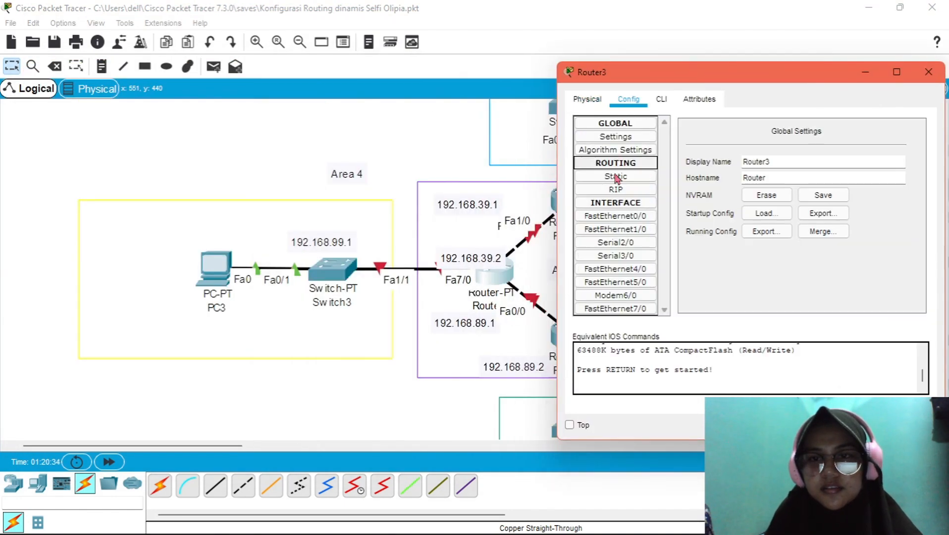
- Give Router3's FastEthernet7/0 the IP address 192.168.99.1 with subnet mask 255.255.255.0 and enable the port
{"action": "left_click", "coordinate": [616, 309]}
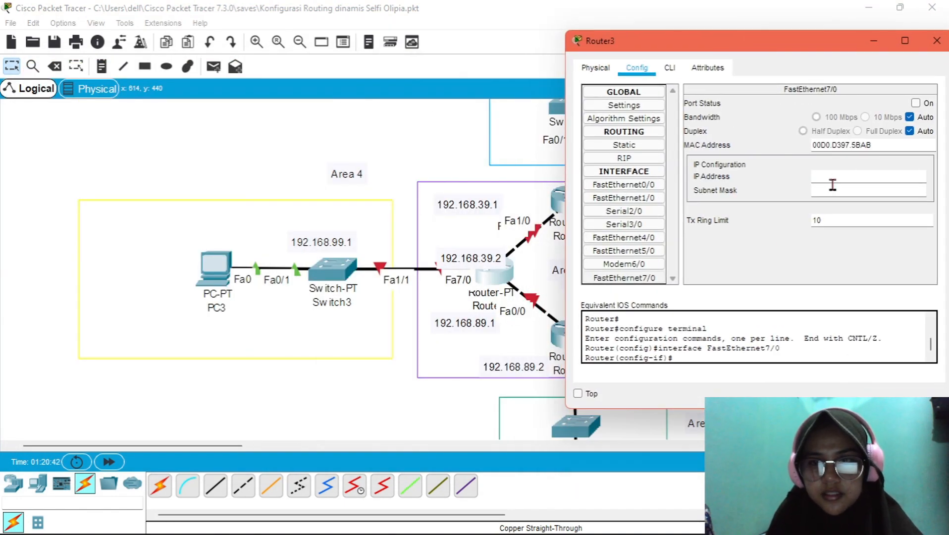
{"action": "left_click", "coordinate": [835, 181]}
{"action": "type", "text": "192.168.99.1"}
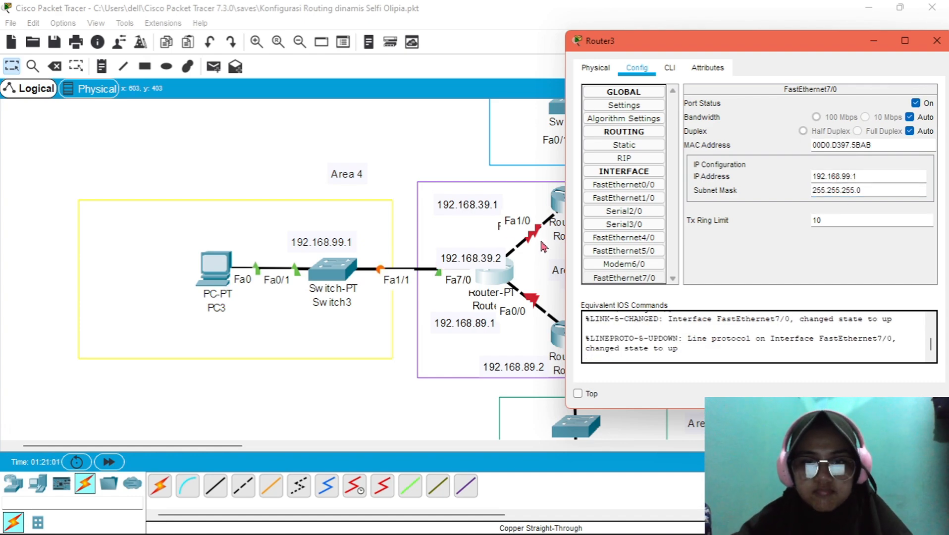
- Assign Router3's FastEthernet1/0 the IP address 192.168.39.2 with subnet mask 255.255.255.0 and enable the port
{"action": "left_click", "coordinate": [624, 198]}
{"action": "left_click", "coordinate": [820, 177]}
{"action": "type", "text": "192.168.39.2"}
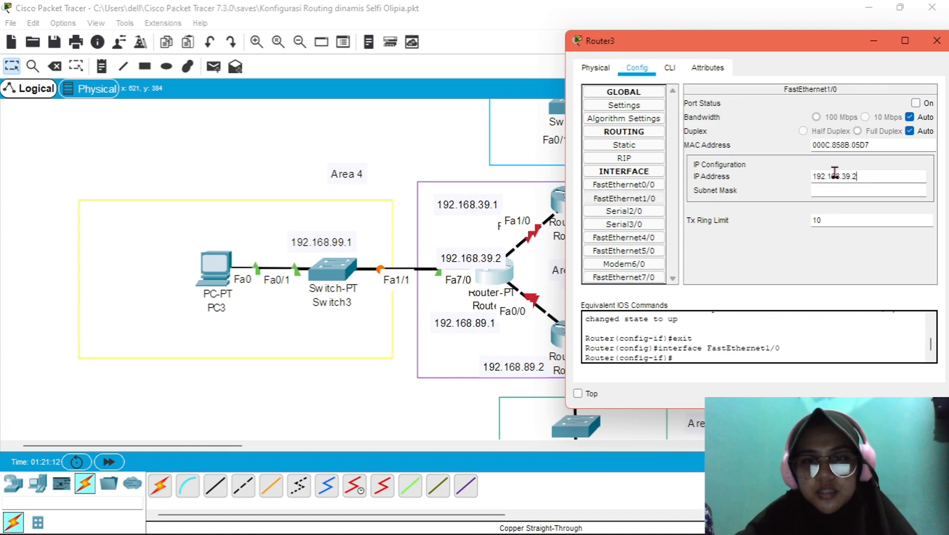
{"action": "left_click", "coordinate": [915, 103]}
- Set Router3's FastEthernet0/0 to IP address 192.168.89.1 with mask 255.255.255.0, enable the port and close the router's window
{"action": "left_click", "coordinate": [624, 185]}
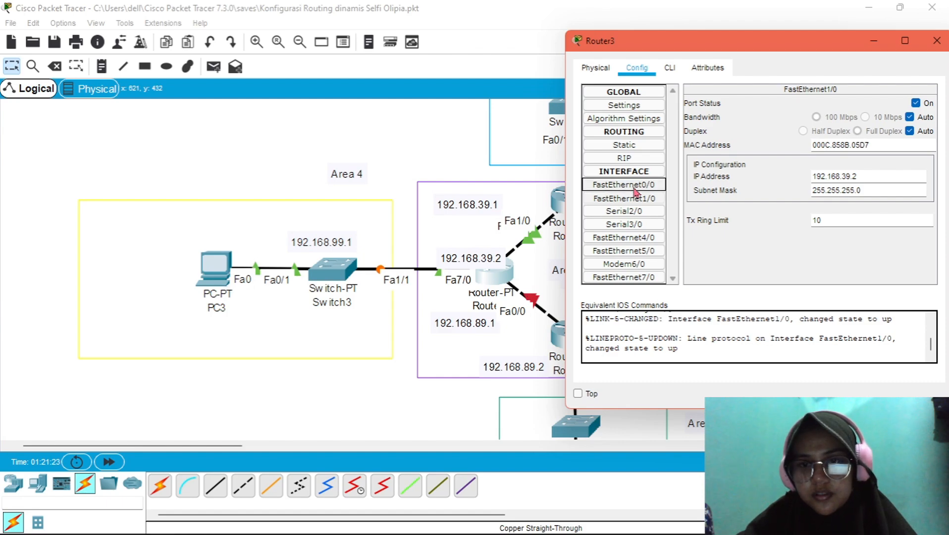
{"action": "left_click", "coordinate": [834, 176]}
{"action": "type", "text": "192.168"}
{"action": "type", "text": "."}
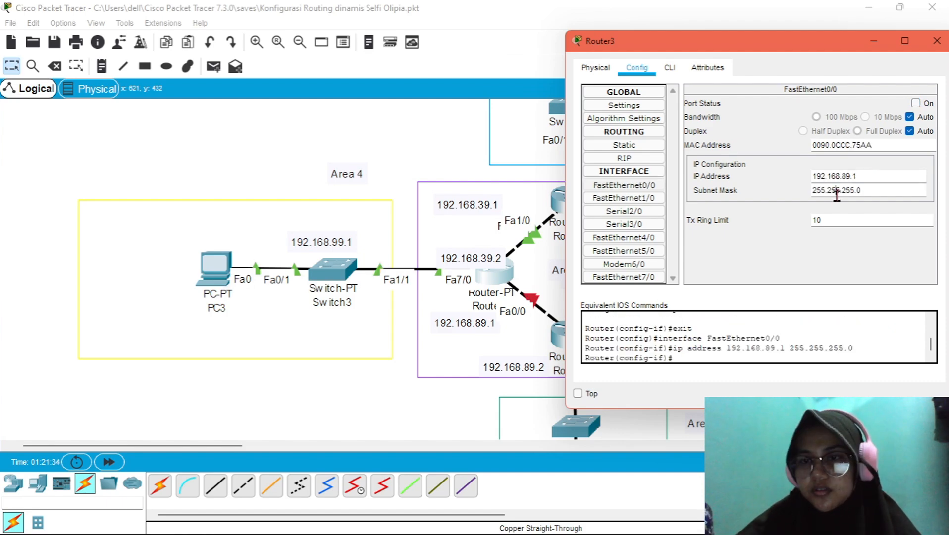
{"action": "left_click", "coordinate": [916, 103]}
{"action": "left_click", "coordinate": [937, 41]}
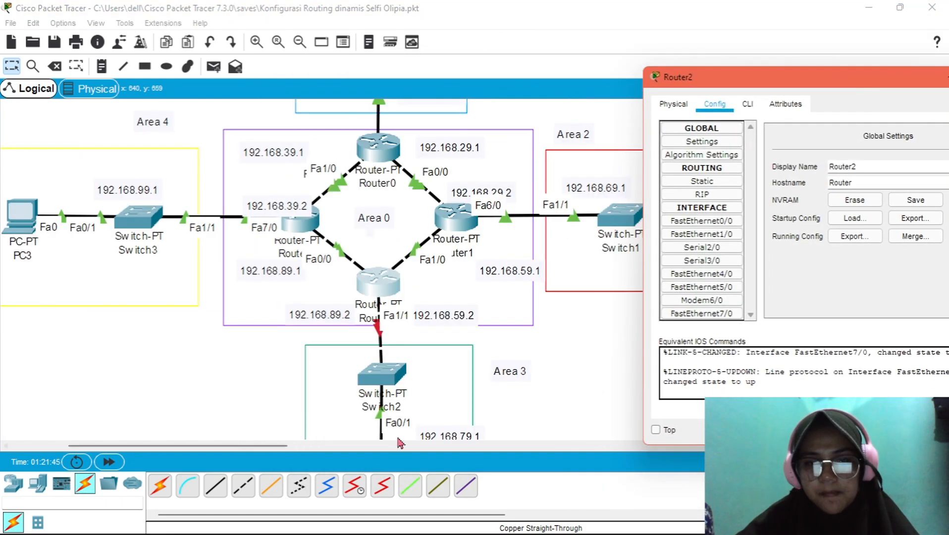
- Check the settings of Router2's FastEthernet4/0, FastEthernet5/0 and FastEthernet7/0 interfaces
{"action": "scroll", "coordinate": [322, 268], "scroll_direction": "down", "scroll_amount": 1}
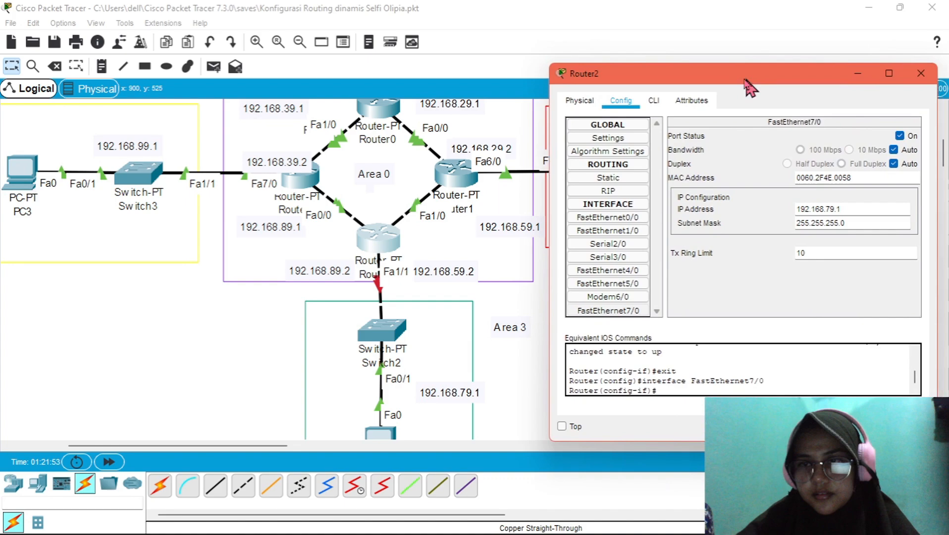
{"action": "left_click_drag", "start_coordinate": [745, 85], "coordinate": [739, 84]}
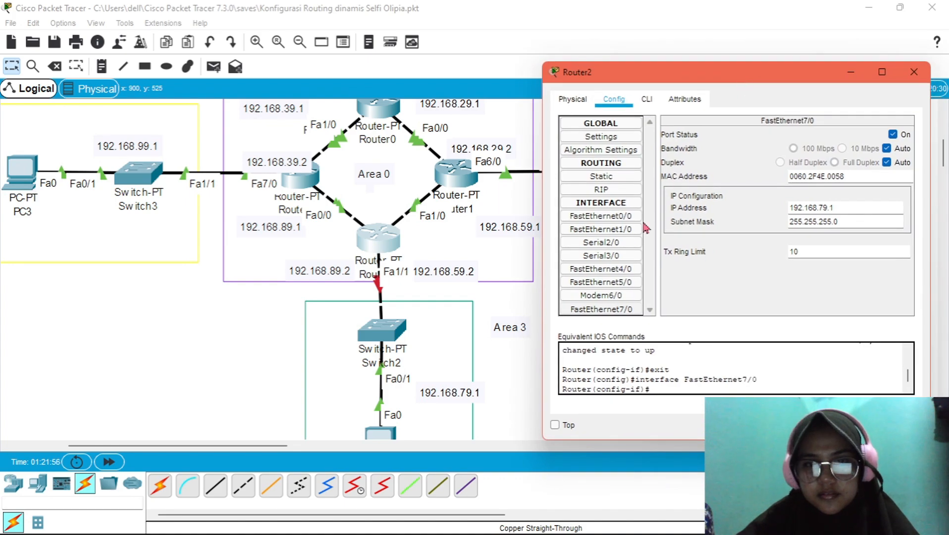
{"action": "left_click", "coordinate": [601, 268]}
{"action": "left_click", "coordinate": [601, 283]}
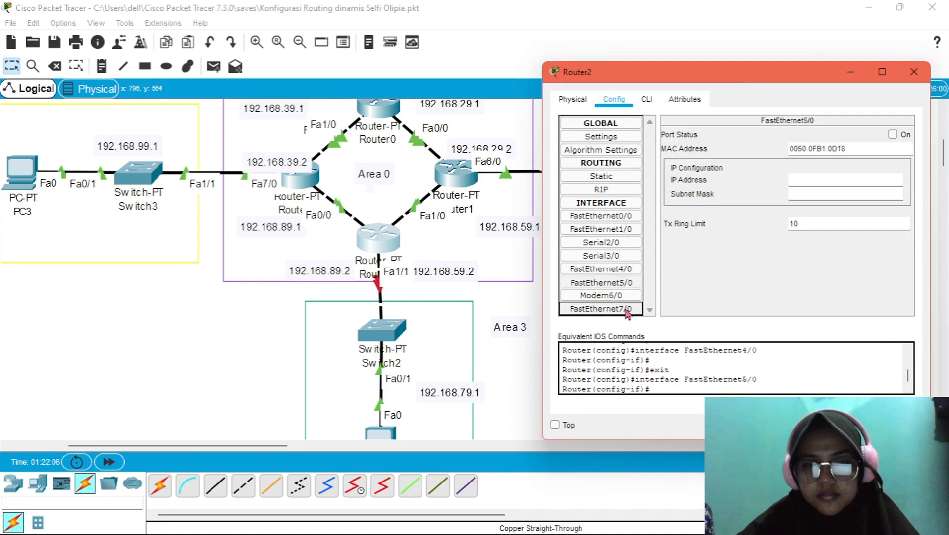
{"action": "left_click", "coordinate": [601, 308]}
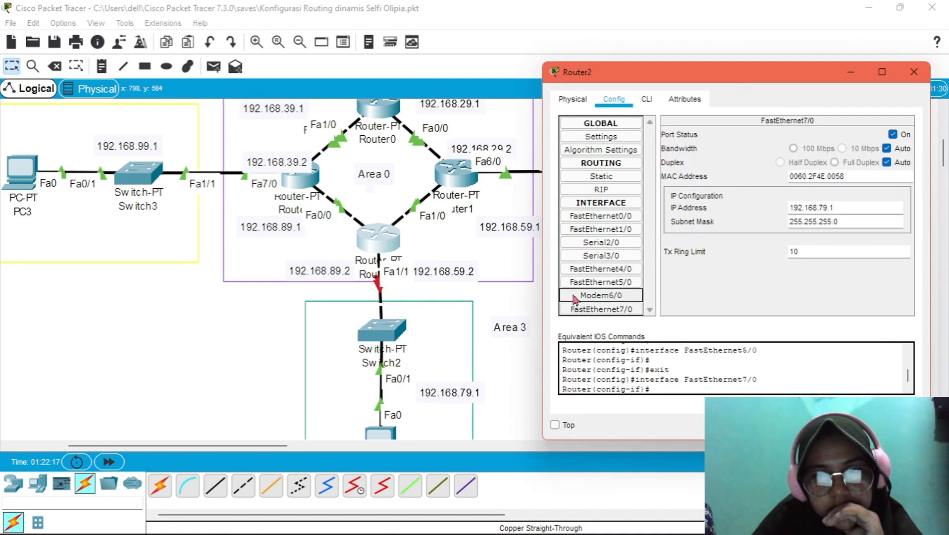
{"action": "left_click", "coordinate": [601, 282]}
{"action": "left_click", "coordinate": [601, 309]}
- Disable Router2's FastEthernet7/0 and try to move its IP address 192.168.79.1 to FastEthernet5/0
{"action": "left_click", "coordinate": [809, 205]}
{"action": "left_click_drag", "start_coordinate": [842, 209], "coordinate": [790, 212]}
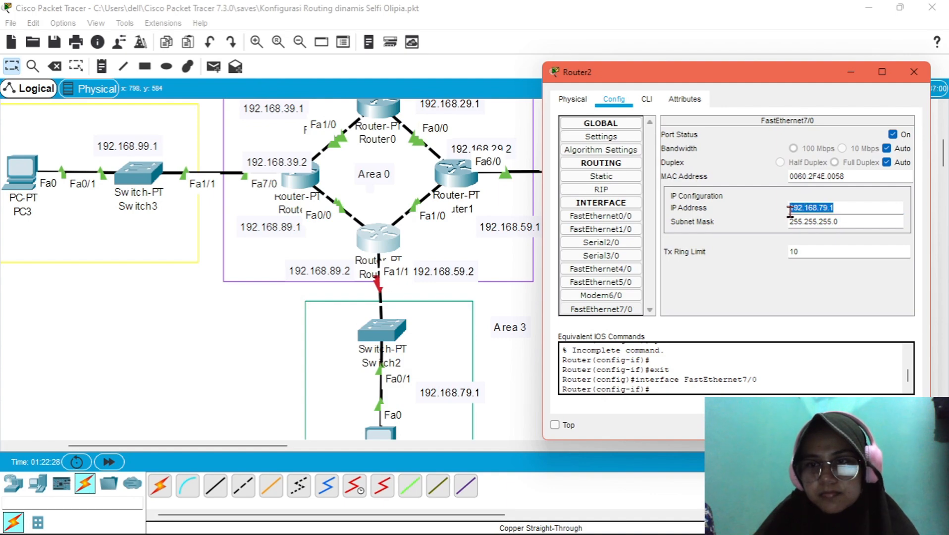
{"action": "key", "text": "ctrl+c"}
{"action": "left_click", "coordinate": [893, 135]}
{"action": "left_click", "coordinate": [601, 283]}
{"action": "left_click", "coordinate": [812, 180]}
{"action": "key", "text": "ctrl+v"}
{"action": "left_click", "coordinate": [819, 194]}
{"action": "left_click", "coordinate": [565, 283]}
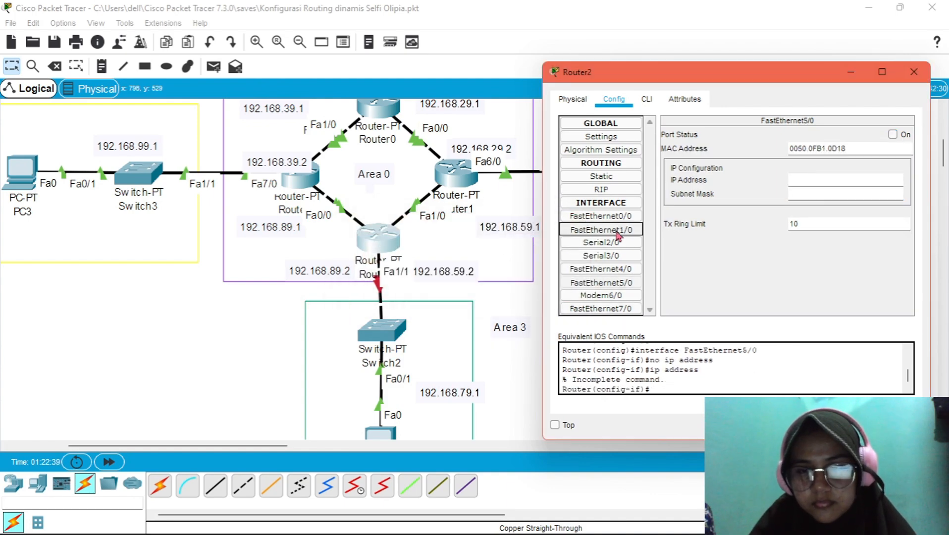
{"action": "left_click", "coordinate": [601, 229]}
{"action": "left_click", "coordinate": [618, 217]}
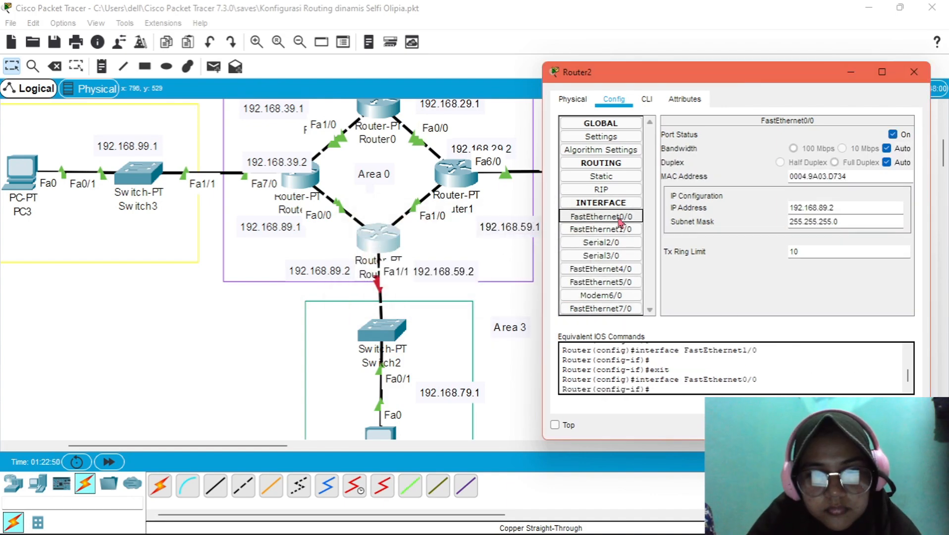
- Re-enter IP address 192.168.79.1 on Router2's FastEthernet7/0 and turn the port back on
{"action": "left_click", "coordinate": [602, 308]}
{"action": "left_click", "coordinate": [846, 209]}
{"action": "key", "text": "BackSpace"}
{"action": "key", "text": "BackSpace"}
{"action": "key", "text": "BackSpace"}
{"action": "key", "text": "BackSpace"}
{"action": "key", "text": "BackSpace"}
{"action": "key", "text": "BackSpace"}
{"action": "key", "text": "BackSpace"}
{"action": "key", "text": "BackSpace"}
{"action": "key", "text": "BackSpace"}
{"action": "key", "text": "BackSpace"}
{"action": "key", "text": "BackSpace"}
{"action": "key", "text": "BackSpace"}
{"action": "type", "text": "192.168.79.1"}
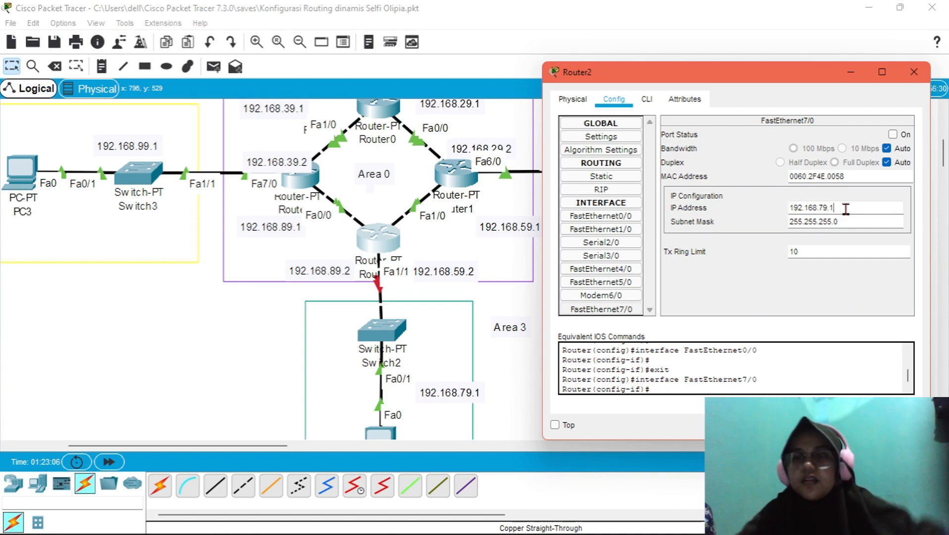
{"action": "left_click", "coordinate": [893, 134]}
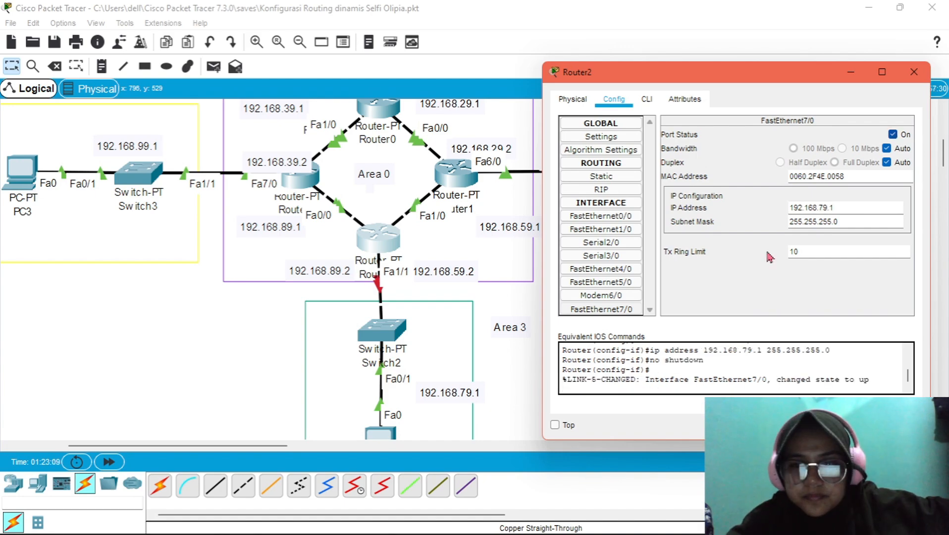
- Close Router2's window and inspect Switch2 and Router2's port summary to trace the fault on the link between them
{"action": "left_click", "coordinate": [914, 73]}
{"action": "scroll", "coordinate": [388, 346], "scroll_direction": "down", "scroll_amount": 2}
{"action": "left_click", "coordinate": [387, 353]}
{"action": "left_click", "coordinate": [331, 154]}
{"action": "left_click", "coordinate": [650, 78]}
{"action": "mouse_move", "coordinate": [382, 144]}
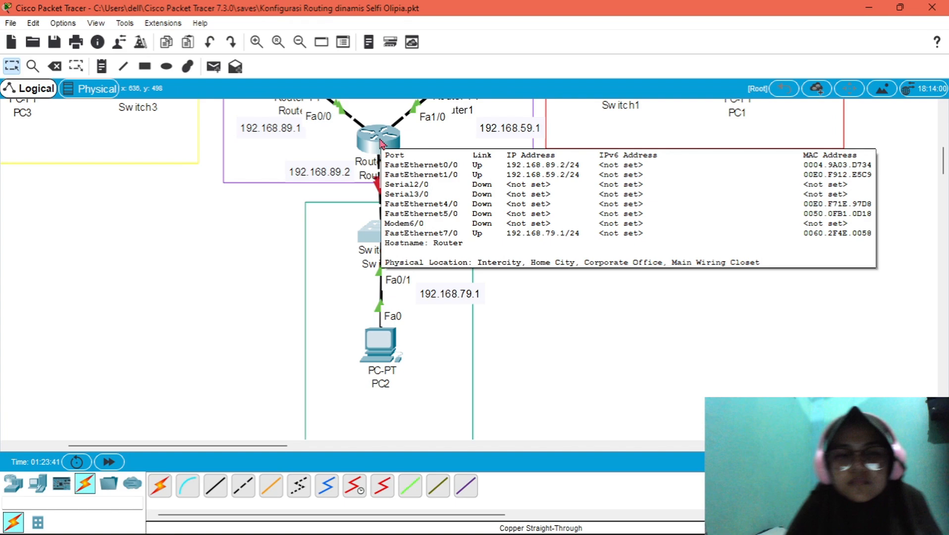
- Replace the cable between Router2 and Switch2 with a copper straight-through cable from FastEthernet7/0 to FastEthernet1/1
{"action": "left_click", "coordinate": [55, 66]}
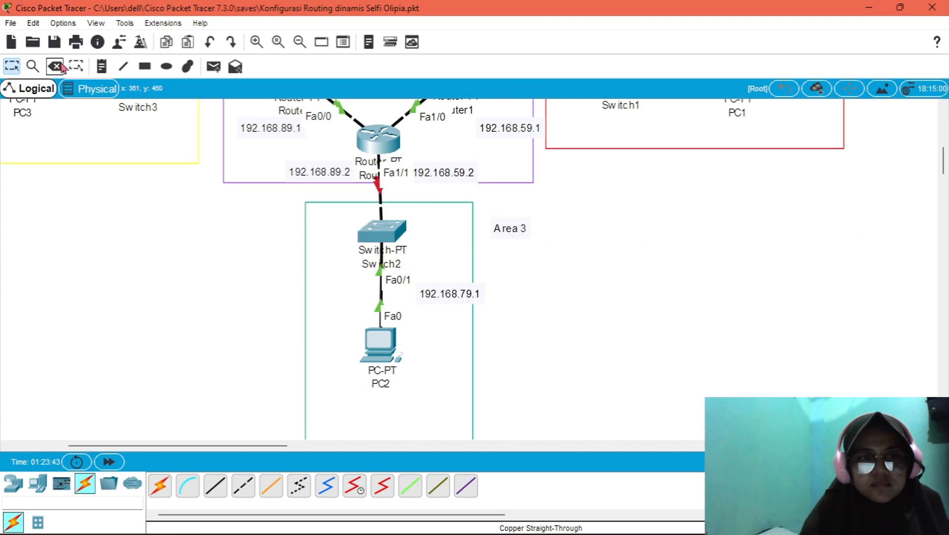
{"action": "left_click", "coordinate": [380, 202]}
{"action": "left_click", "coordinate": [222, 487]}
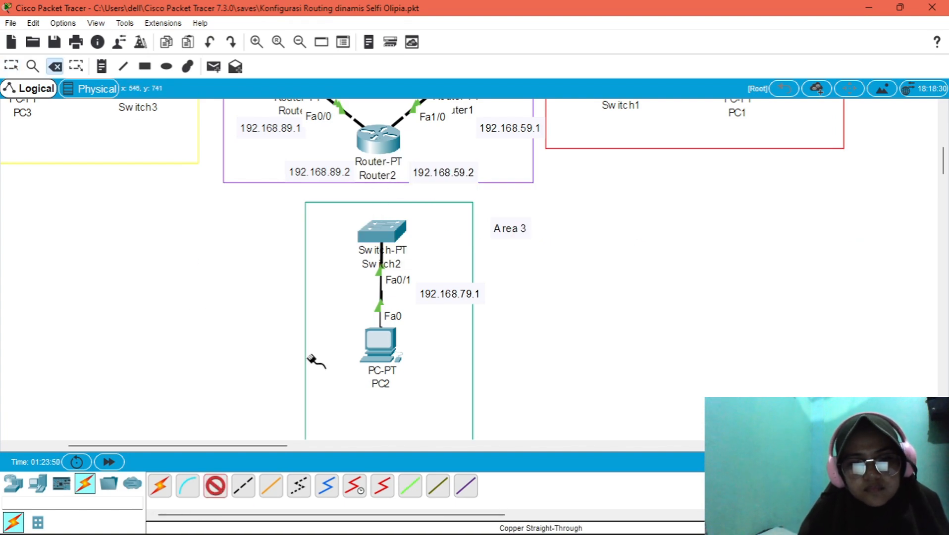
{"action": "left_click", "coordinate": [373, 141]}
{"action": "left_click", "coordinate": [439, 260]}
{"action": "left_click", "coordinate": [386, 233]}
{"action": "left_click", "coordinate": [433, 254]}
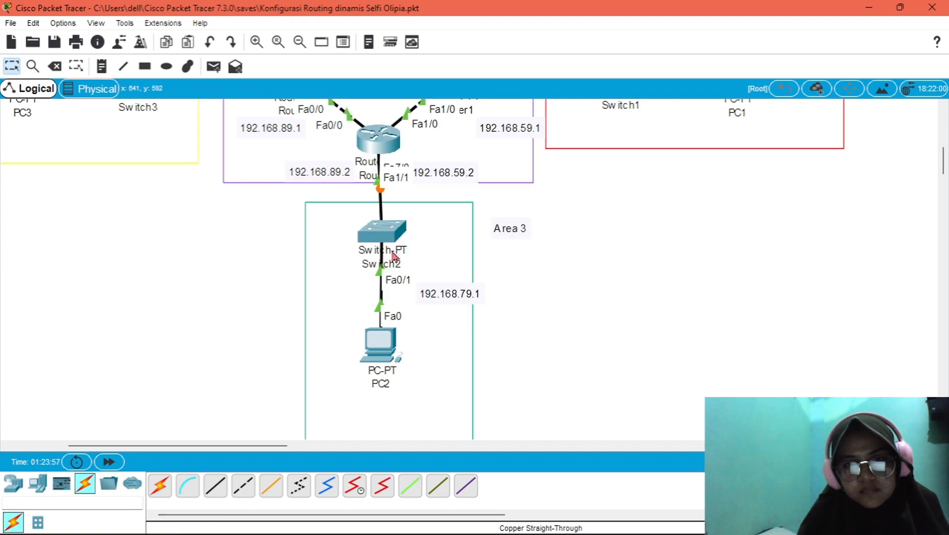
{"action": "left_click", "coordinate": [11, 66]}
- Review the link status of all connections across the whole topology, from Area 0 to Area 4
{"action": "scroll", "coordinate": [604, 376], "scroll_direction": "up", "scroll_amount": 3}
{"action": "scroll", "coordinate": [604, 376], "scroll_direction": "up", "scroll_amount": 3}
{"action": "left_click", "coordinate": [300, 42]}
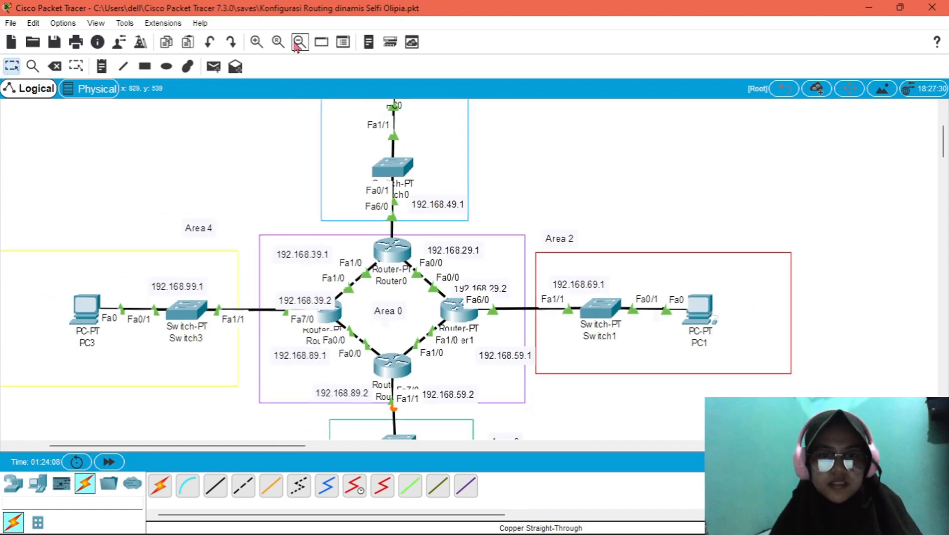
{"action": "left_click", "coordinate": [301, 42]}
{"action": "scroll", "coordinate": [422, 259], "scroll_direction": "up", "scroll_amount": 2}
{"action": "scroll", "coordinate": [308, 244], "scroll_direction": "down", "scroll_amount": 7}
{"action": "scroll", "coordinate": [308, 245], "scroll_direction": "up", "scroll_amount": 5}
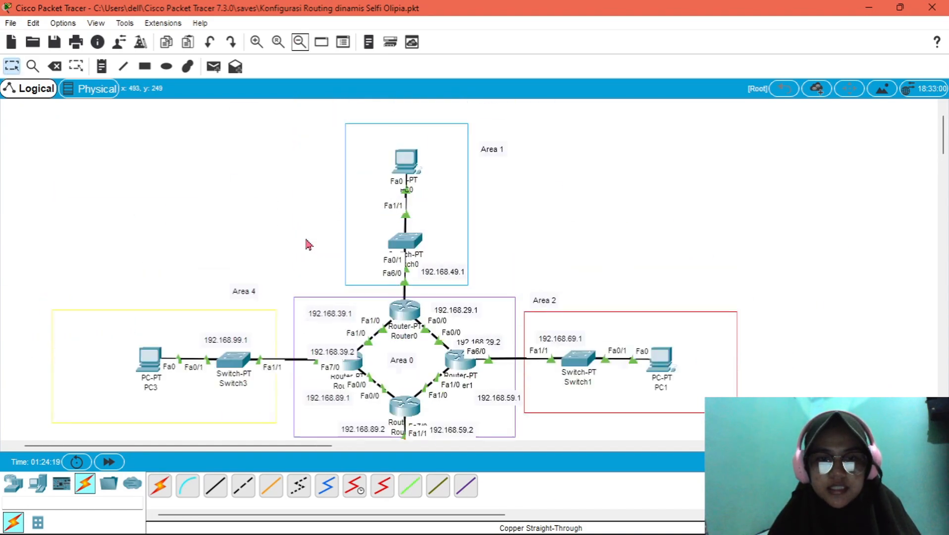
{"action": "scroll", "coordinate": [391, 231], "scroll_direction": "down", "scroll_amount": 2}
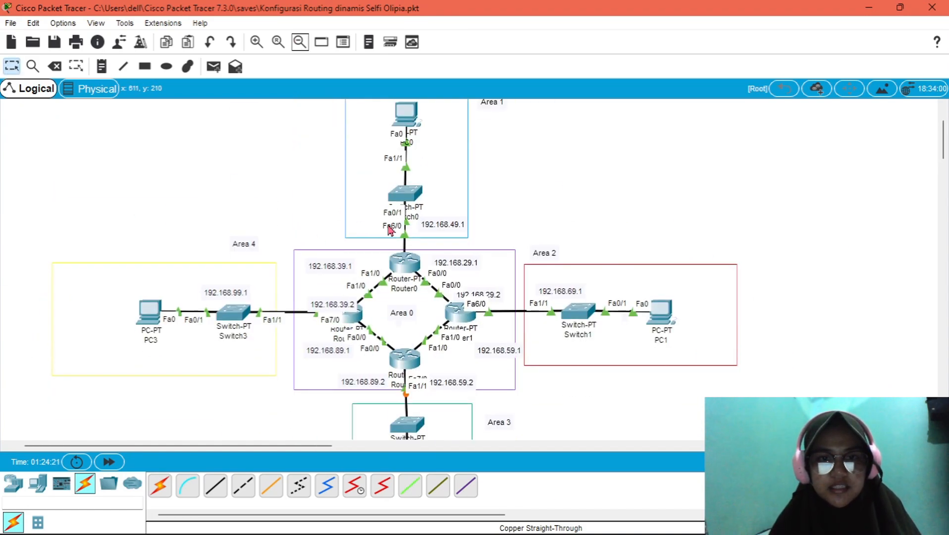
- In Router0's command line, leave interface configuration mode and start OSPF routing process 10
{"action": "left_click", "coordinate": [95, 68]}
{"action": "left_click", "coordinate": [12, 65]}
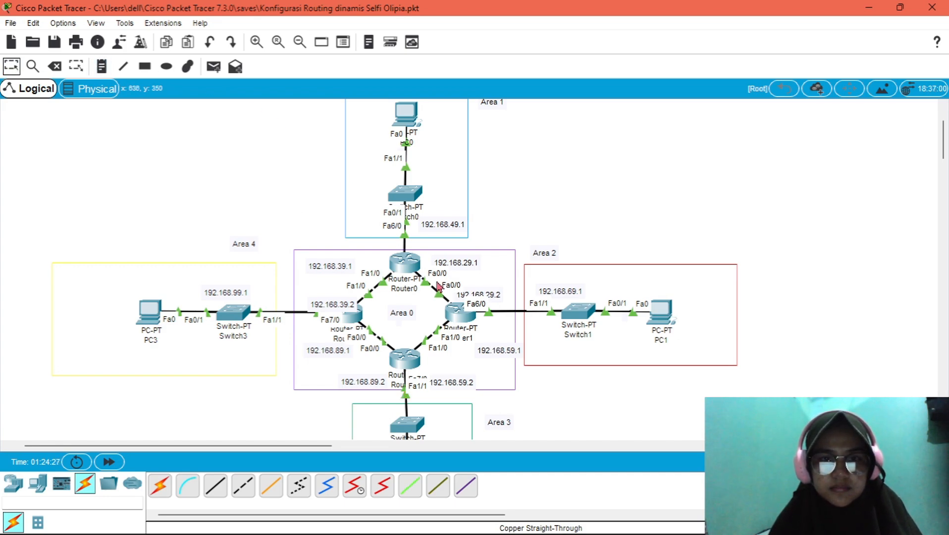
{"action": "left_click", "coordinate": [412, 264]}
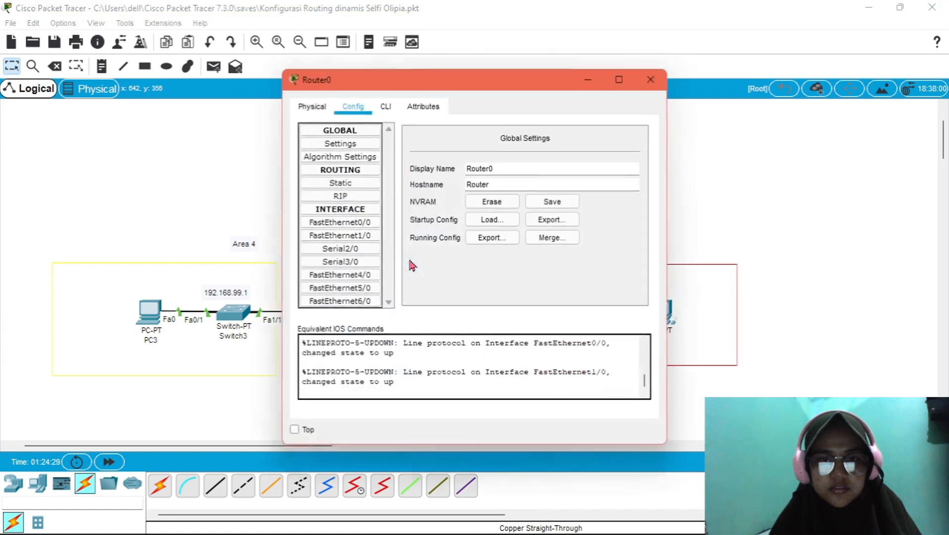
{"action": "left_click", "coordinate": [384, 113]}
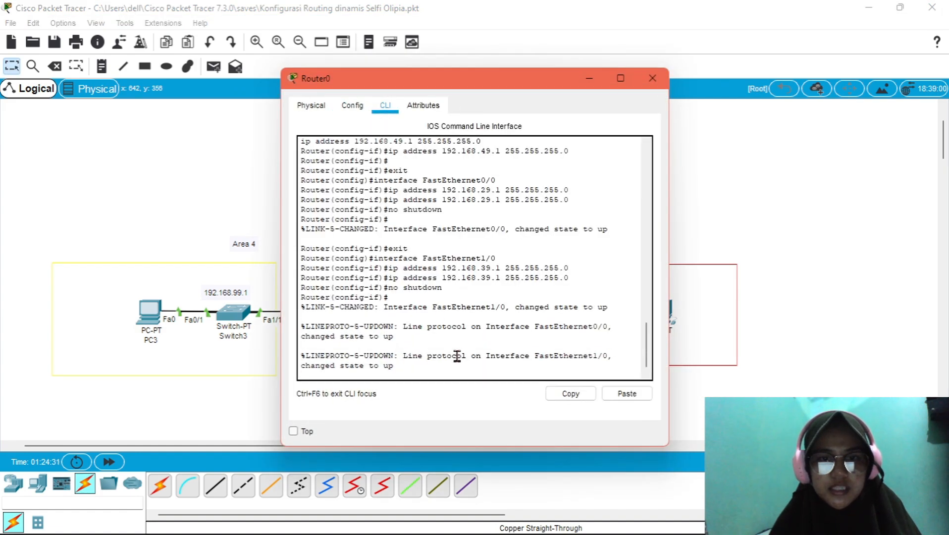
{"action": "key", "text": "Return"}
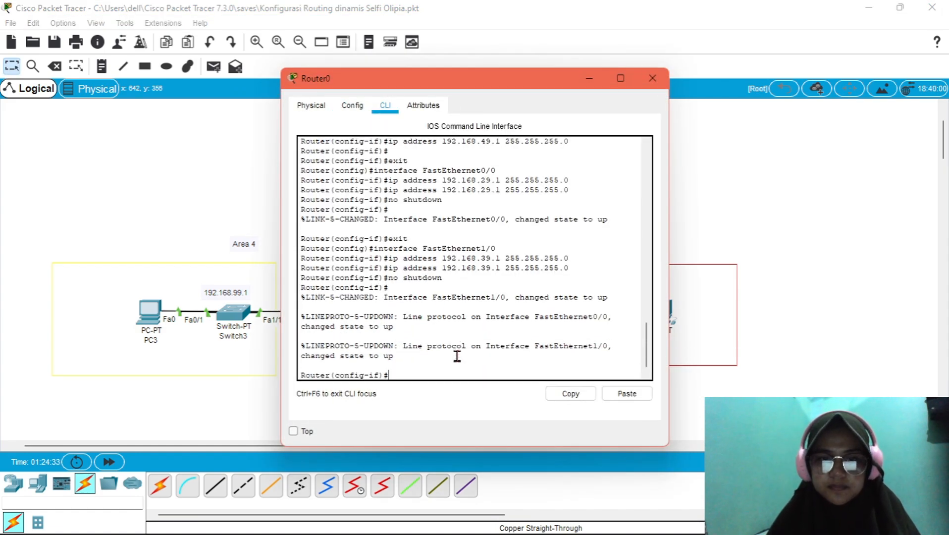
{"action": "type", "text": "ex"}
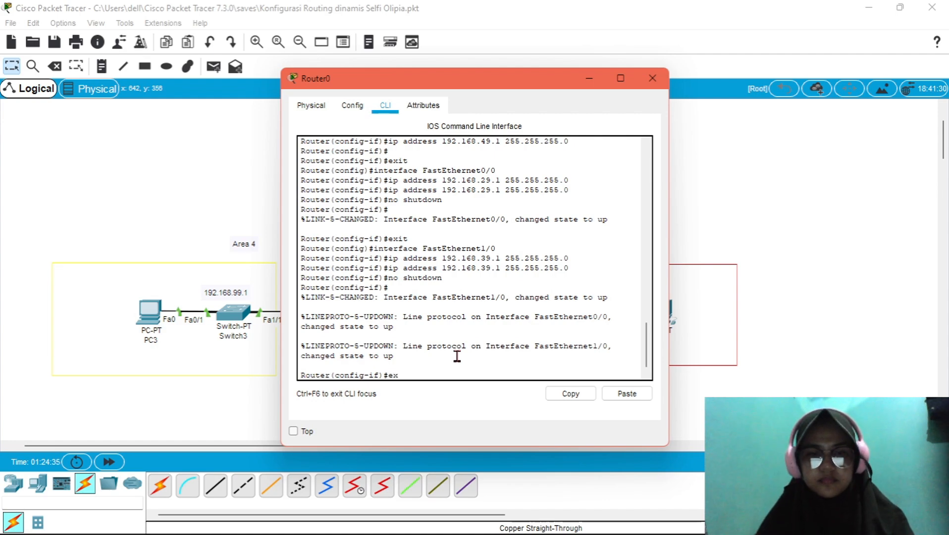
{"action": "key", "text": "Return"}
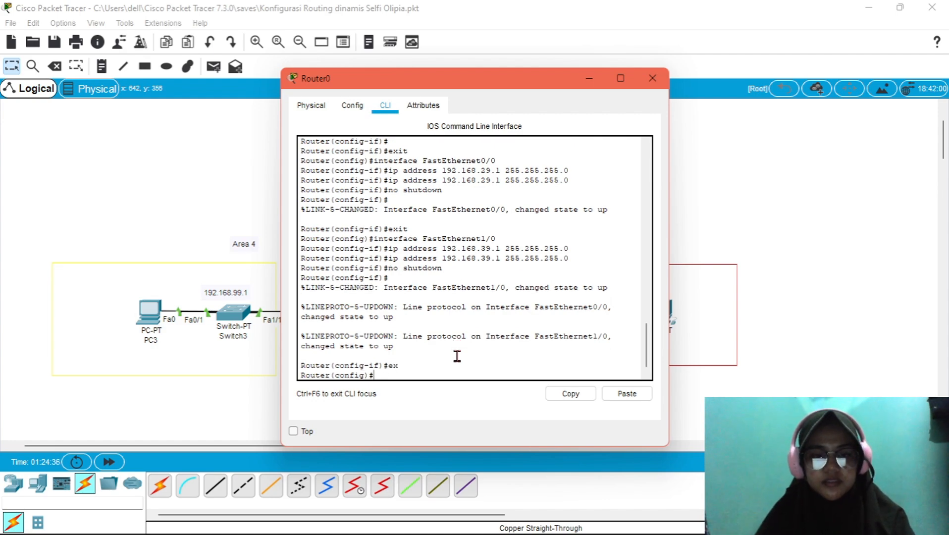
{"action": "type", "text": "router"}
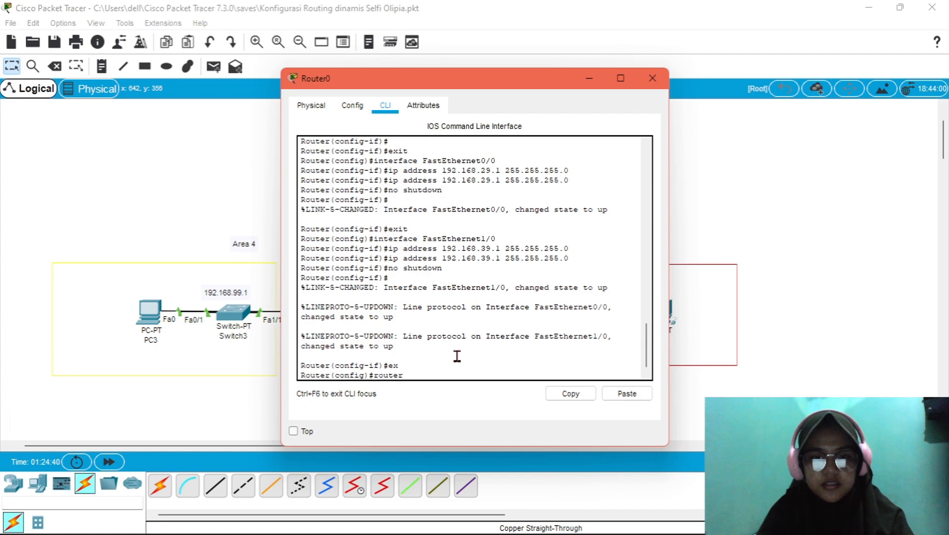
{"action": "key", "text": "BackSpace"}
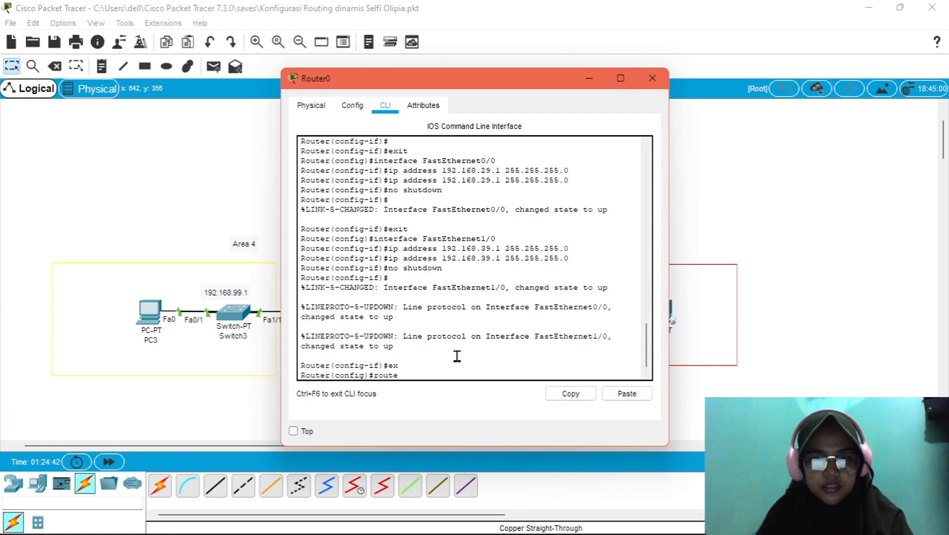
{"action": "type", "text": "ospf 10"}
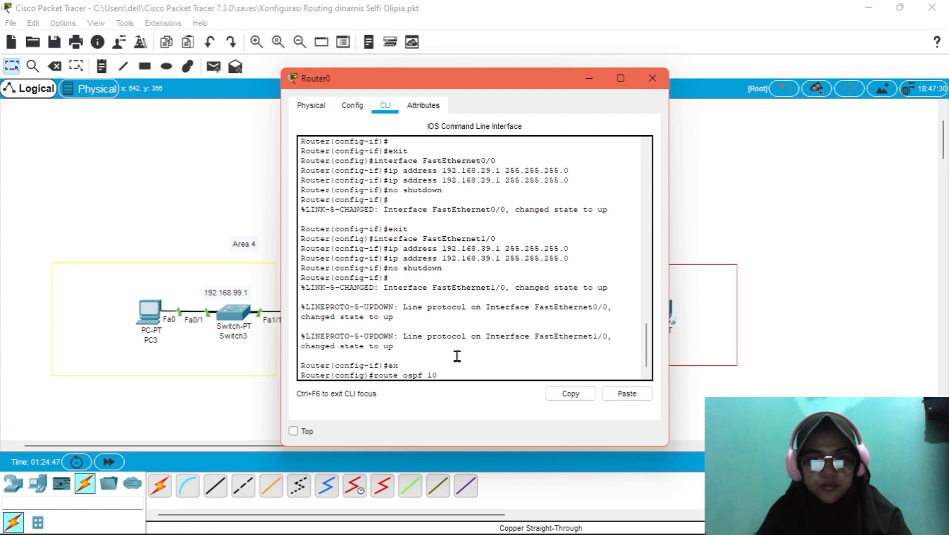
{"action": "key", "text": "Return"}
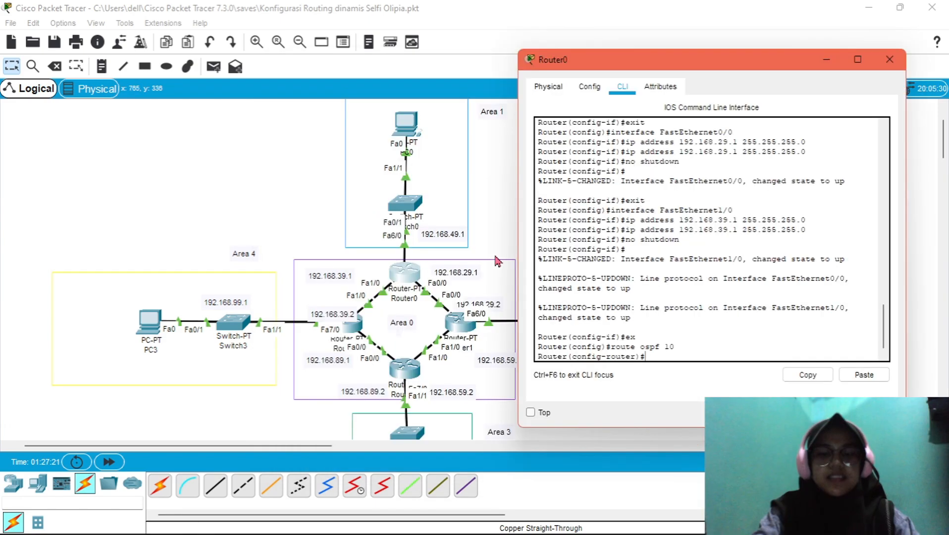
- Advertise network 192.168.29.0 with wildcard mask 0.0.0.255 in area 0 on Router0's OSPF process
{"action": "type", "text": "network"}
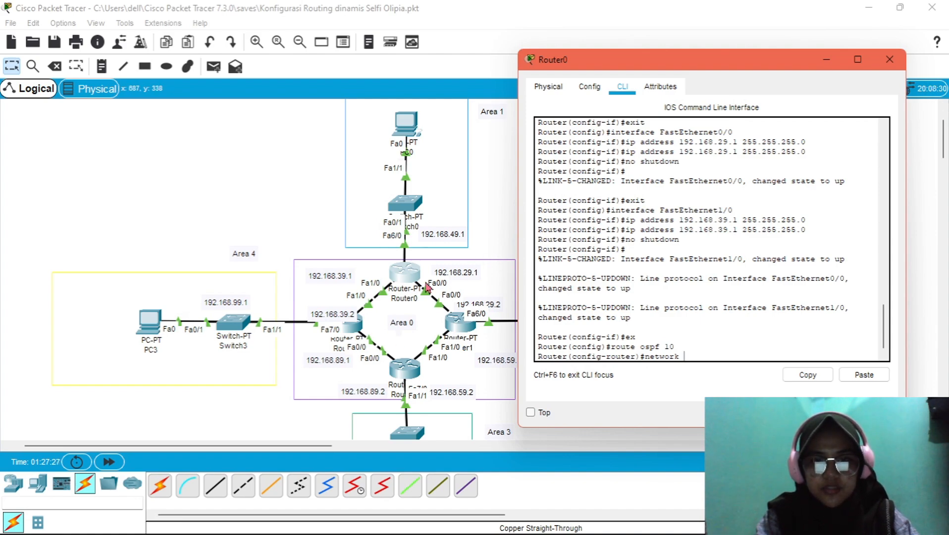
{"action": "type", "text": " 192.168"}
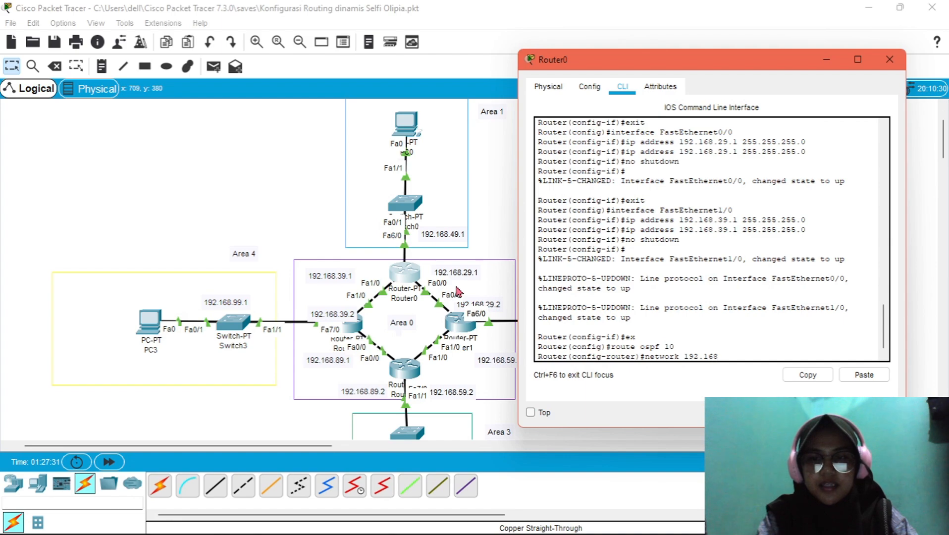
{"action": "type", "text": ".29"}
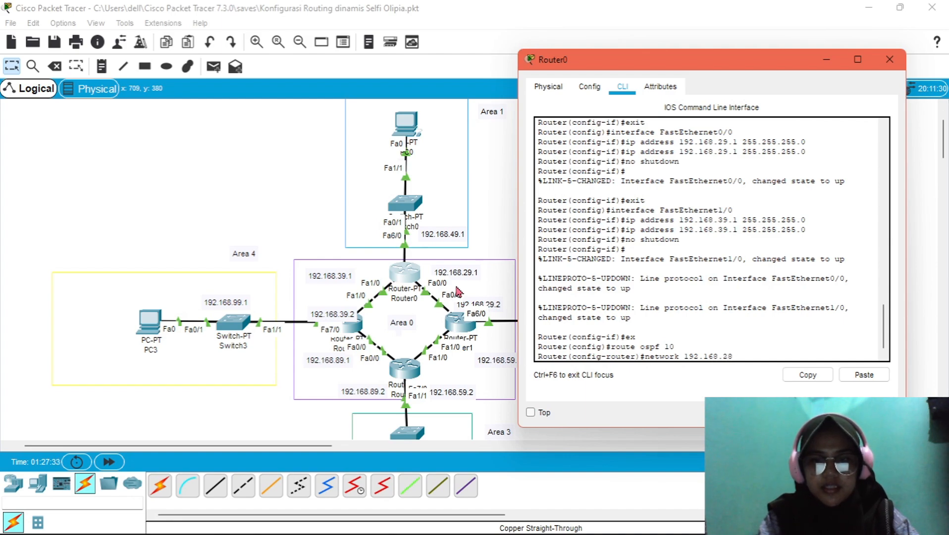
{"action": "type", "text": ".0"}
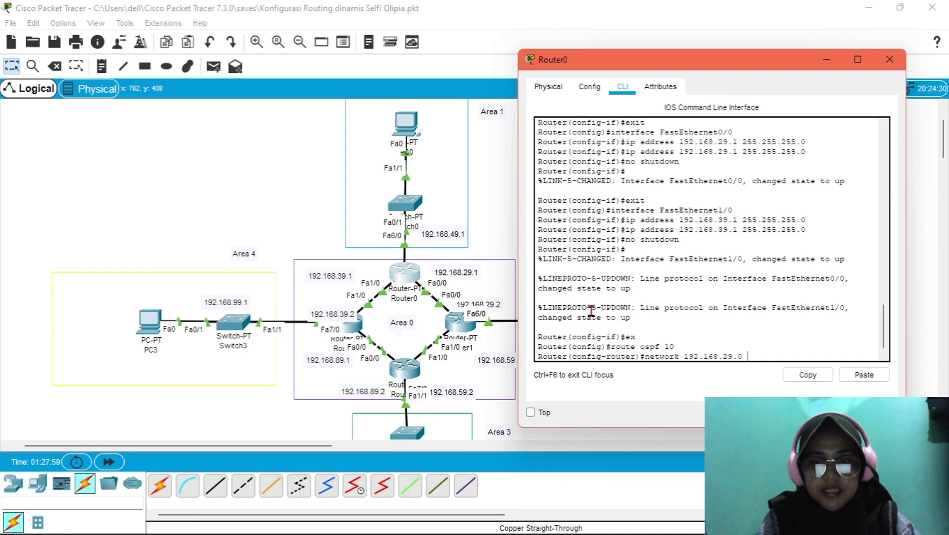
{"action": "type", "text": "0.0"}
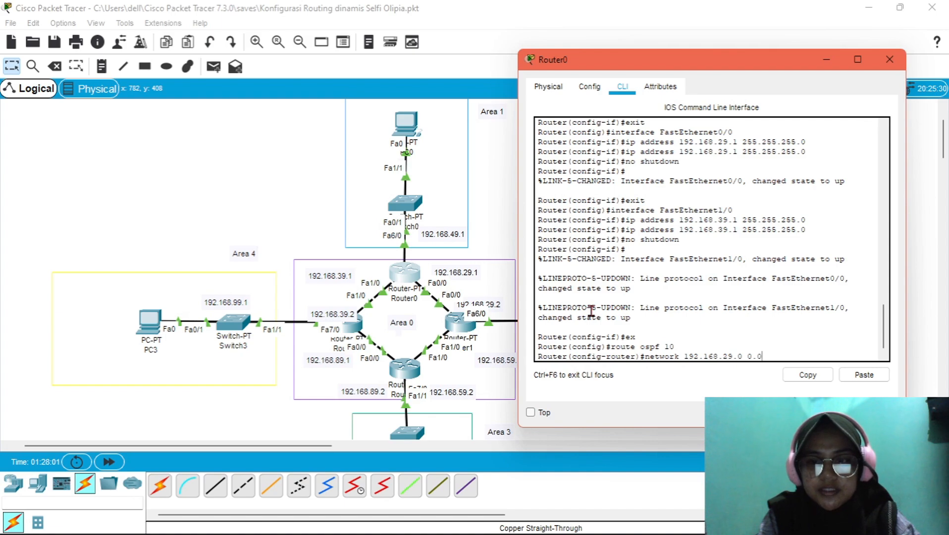
{"action": "type", "text": ".0.255"}
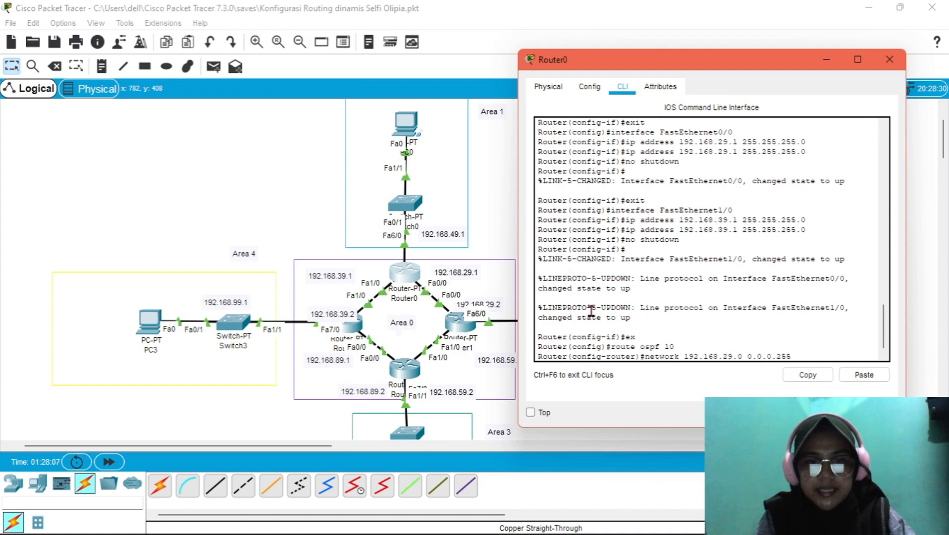
{"action": "type", "text": " are"}
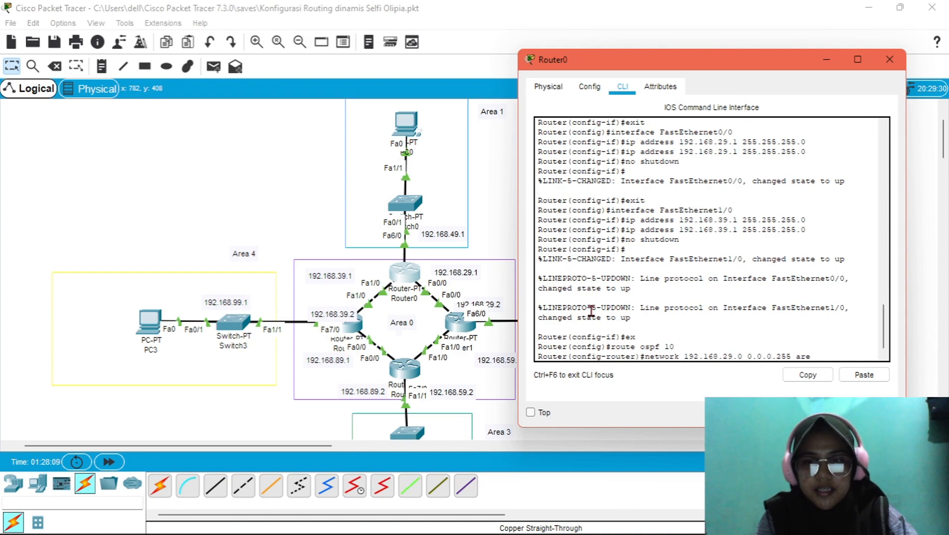
{"action": "type", "text": "a 0"}
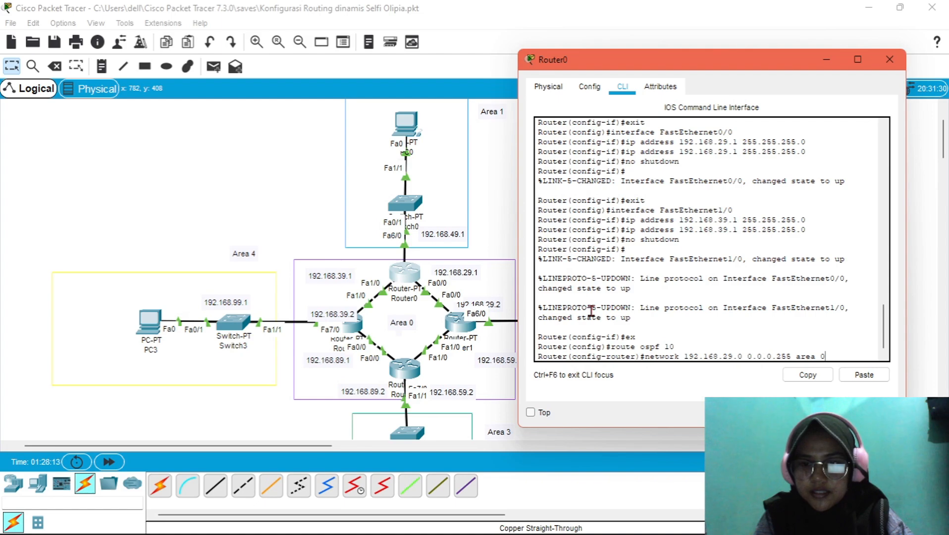
{"action": "key", "text": "Return"}
- Advertise Router0's Area 1 network 192.168.49.0 with wildcard mask 0.0.0.255 in OSPF area 1
{"action": "key", "text": "Up"}
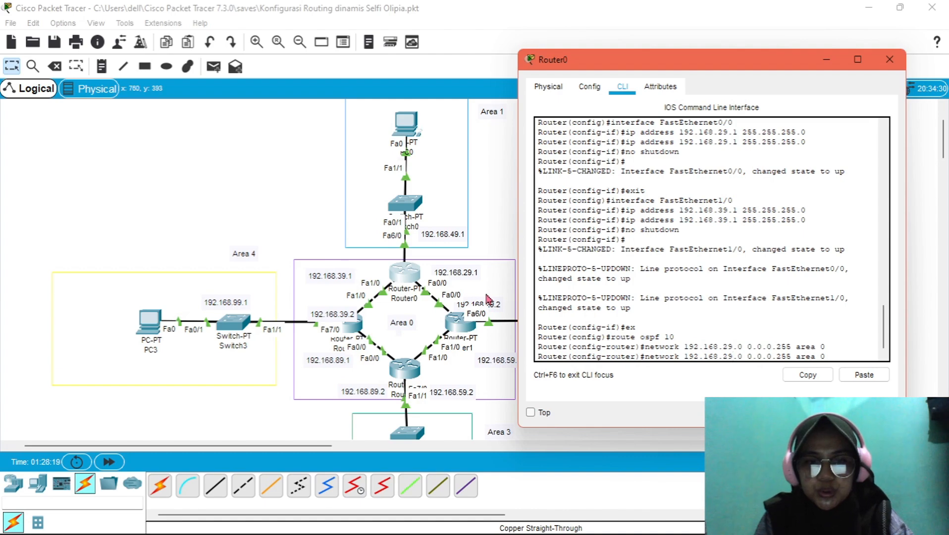
{"action": "scroll", "coordinate": [407, 268], "scroll_direction": "right", "scroll_amount": 6}
{"action": "scroll", "coordinate": [406, 268], "scroll_direction": "left", "scroll_amount": 5}
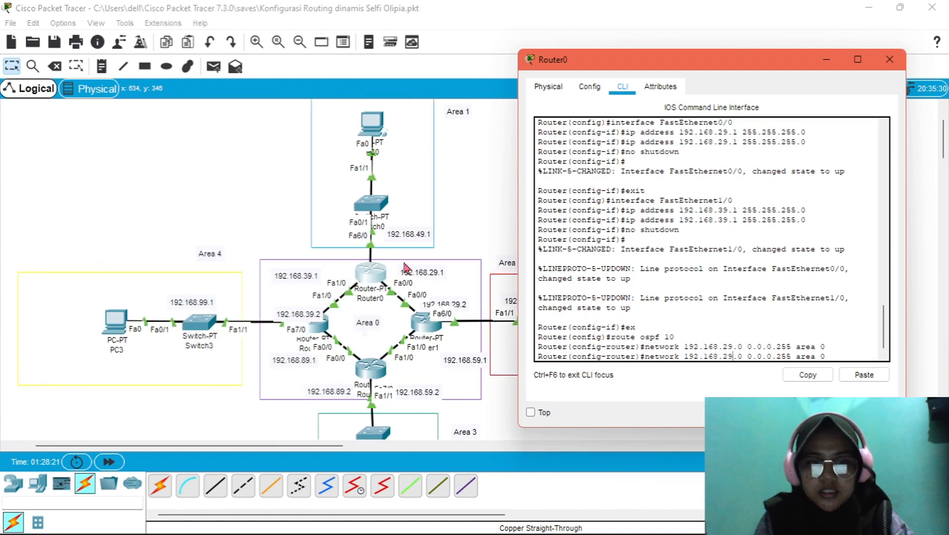
{"action": "scroll", "coordinate": [404, 268], "scroll_direction": "up", "scroll_amount": 1}
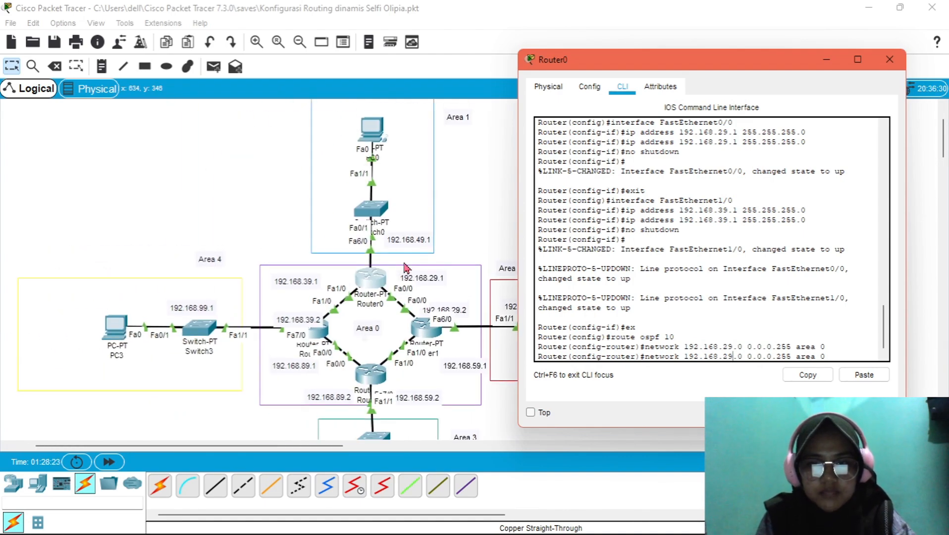
{"action": "scroll", "coordinate": [407, 268], "scroll_direction": "up", "scroll_amount": 3}
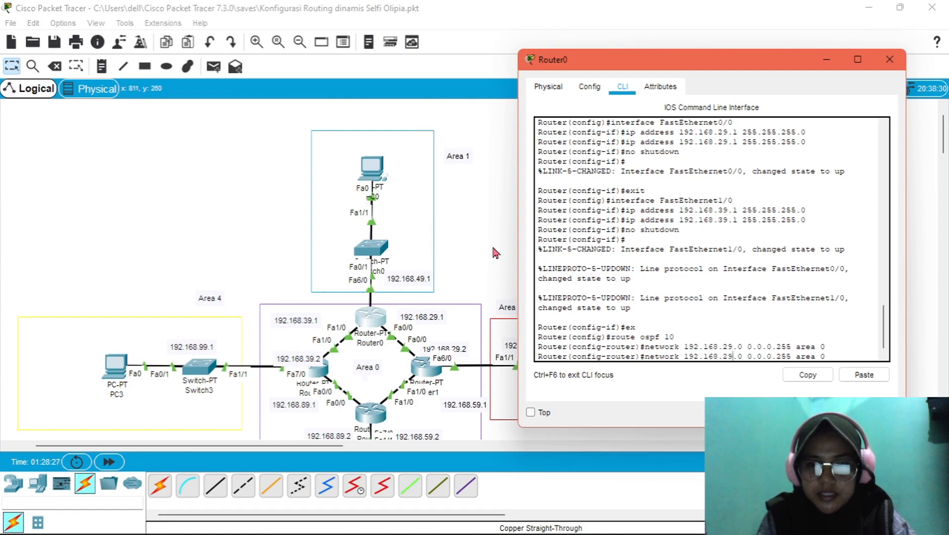
{"action": "key", "text": "BackSpace"}
{"action": "key", "text": "BackSpace"}
{"action": "type", "text": "49"}
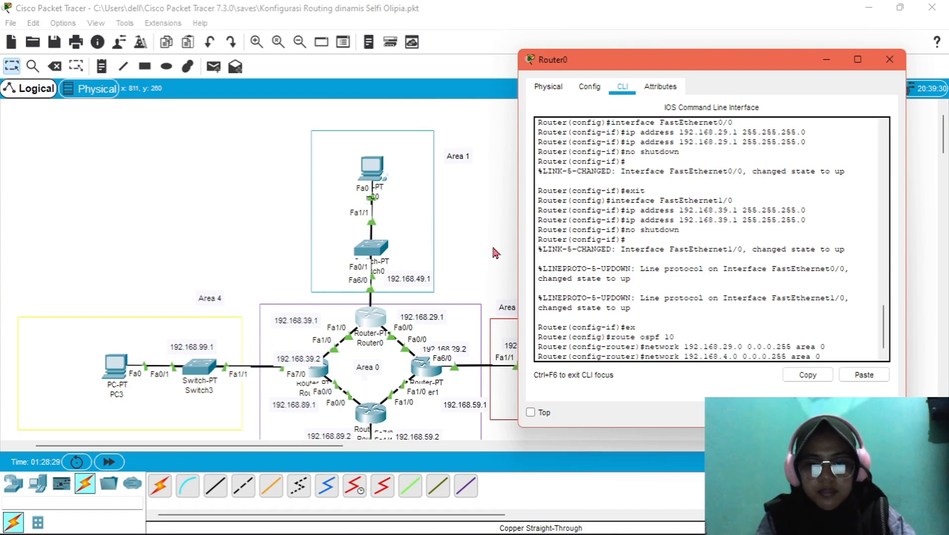
{"action": "key", "text": "End"}
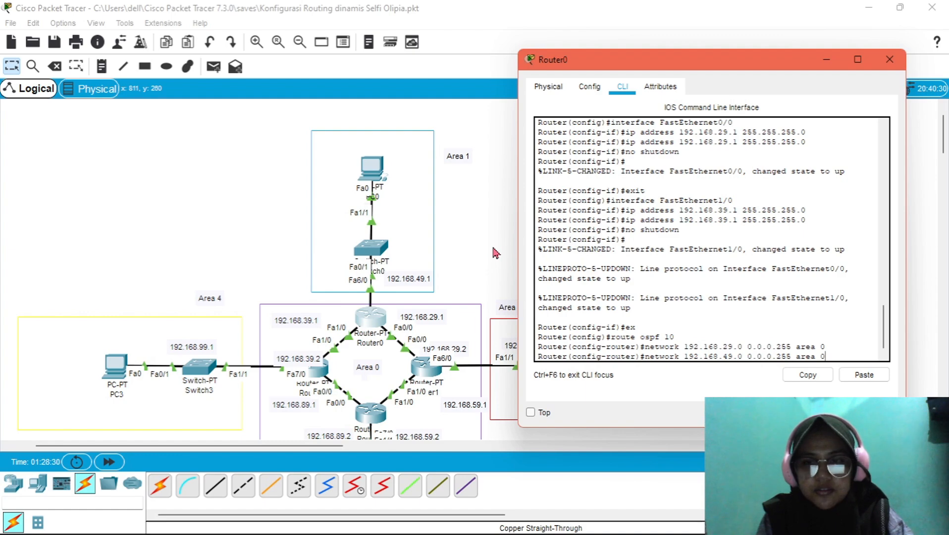
{"action": "key", "text": "BackSpace"}
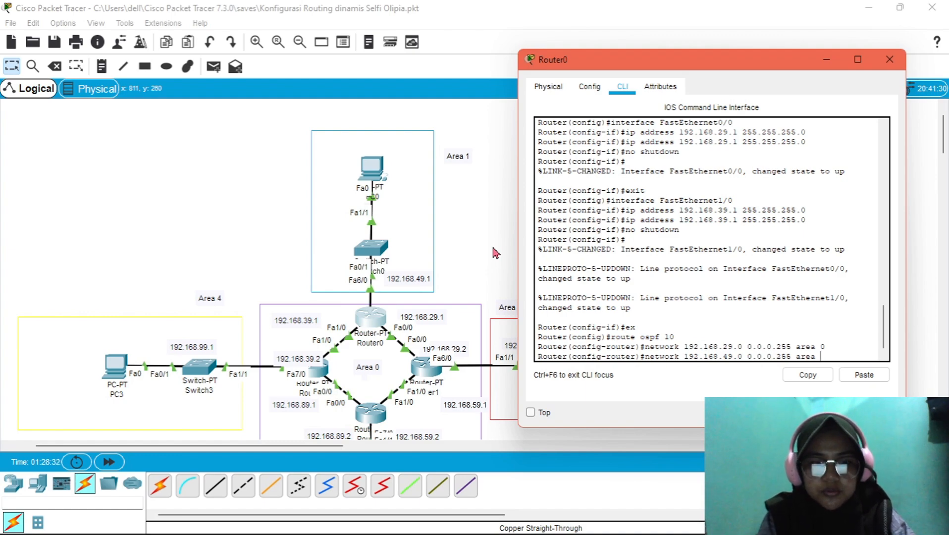
{"action": "type", "text": "1"}
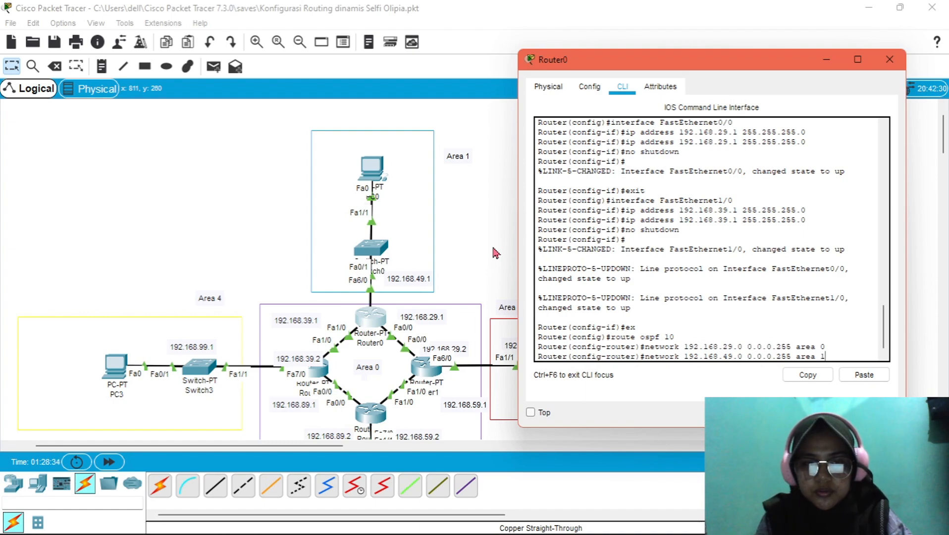
{"action": "key", "text": "Return"}
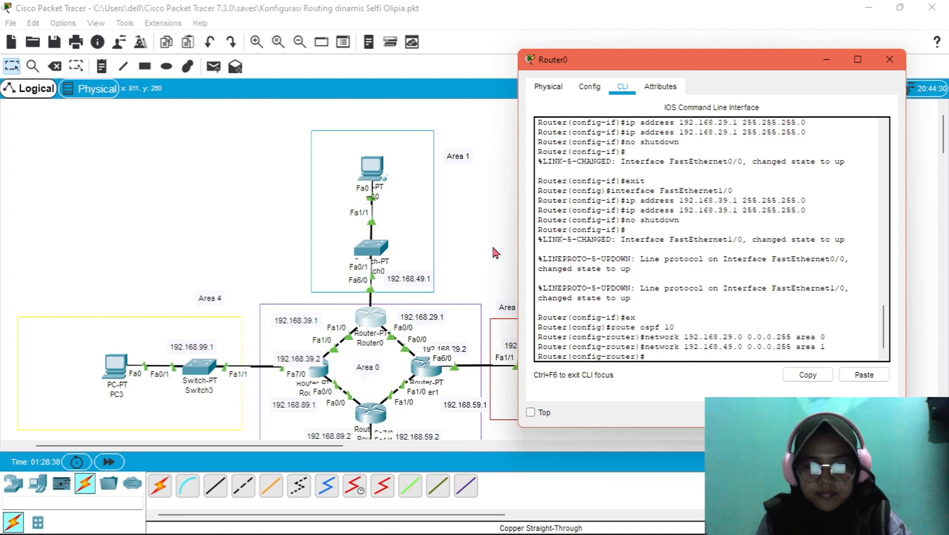
- Add network 192.168.39.0 with wildcard mask 0.0.0.255 in area 0 to Router0's OSPF process
{"action": "key", "text": "Up"}
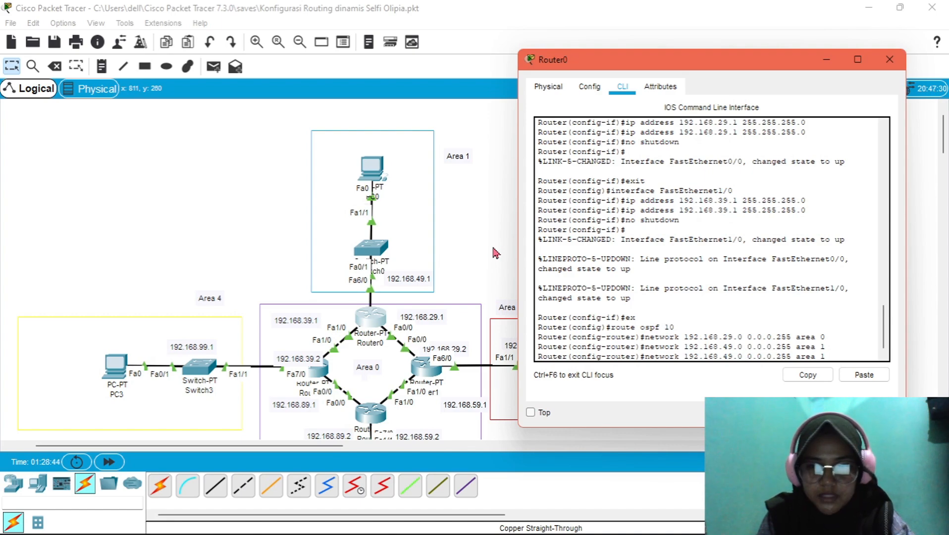
{"action": "key", "text": "BackSpace"}
{"action": "key", "text": "BackSpace"}
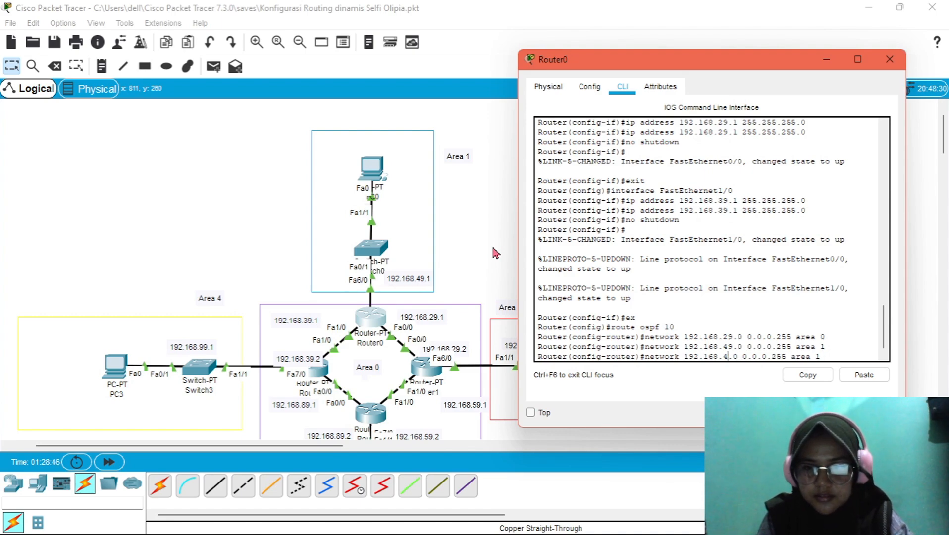
{"action": "type", "text": "3"}
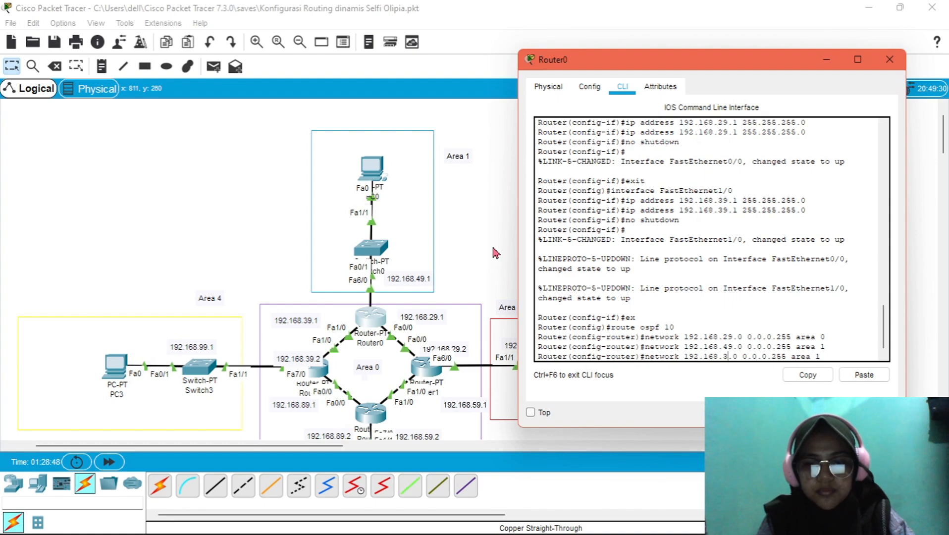
{"action": "type", "text": "9"}
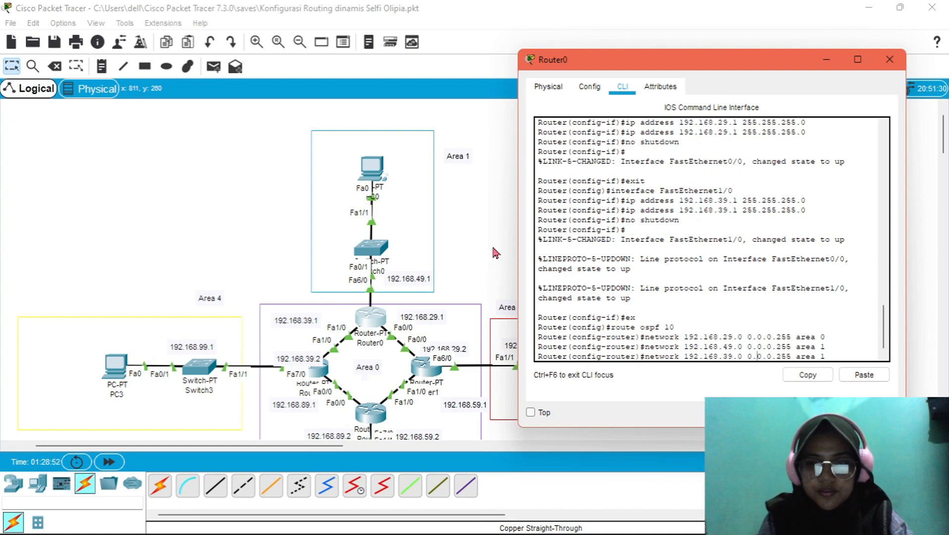
{"action": "key", "text": "Right"}
{"action": "key", "text": "Right"}
{"action": "key", "text": "Right"}
{"action": "key", "text": "Right"}
{"action": "key", "text": "Right"}
{"action": "key", "text": "Right"}
{"action": "key", "text": "Right"}
{"action": "key", "text": "Right"}
{"action": "key", "text": "Right"}
{"action": "key", "text": "BackSpace"}
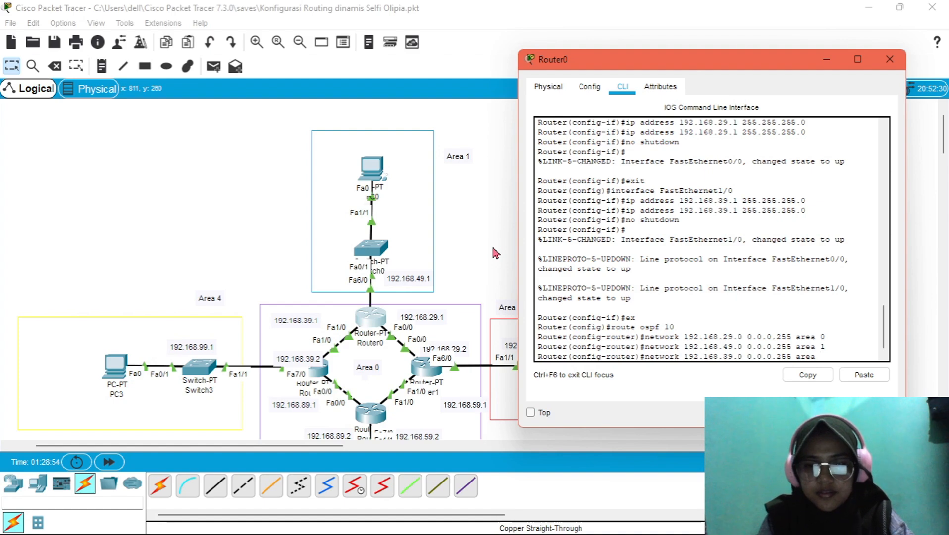
{"action": "type", "text": "0"}
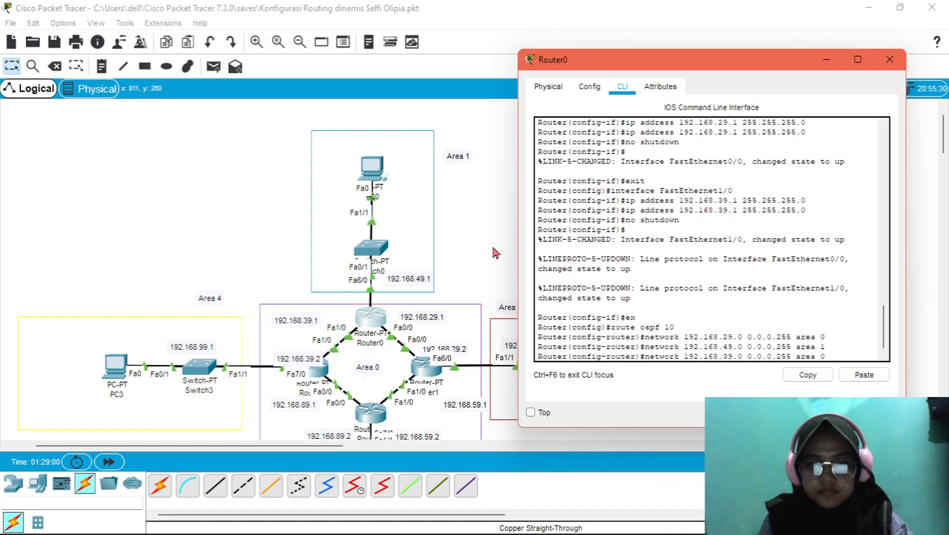
{"action": "key", "text": "Return"}
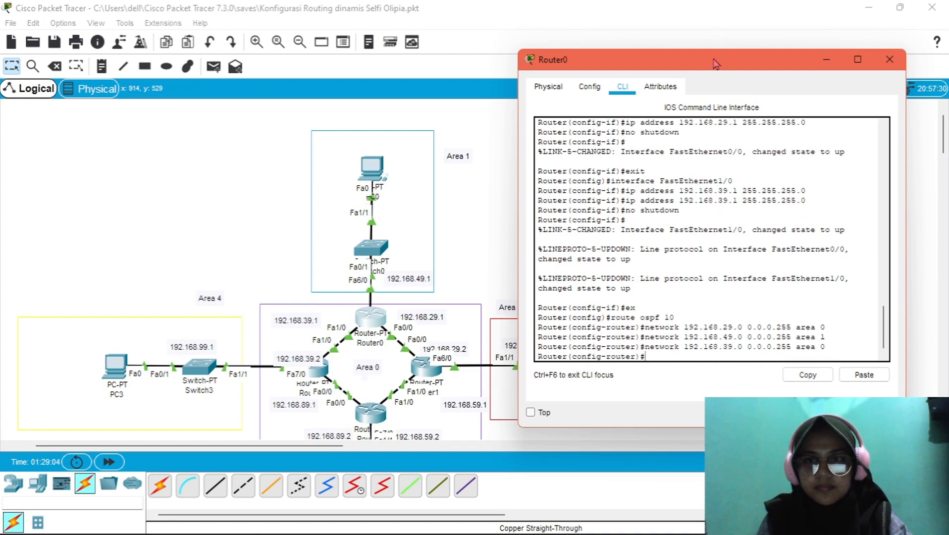
{"action": "left_click_drag", "start_coordinate": [714, 64], "coordinate": [613, 61]}
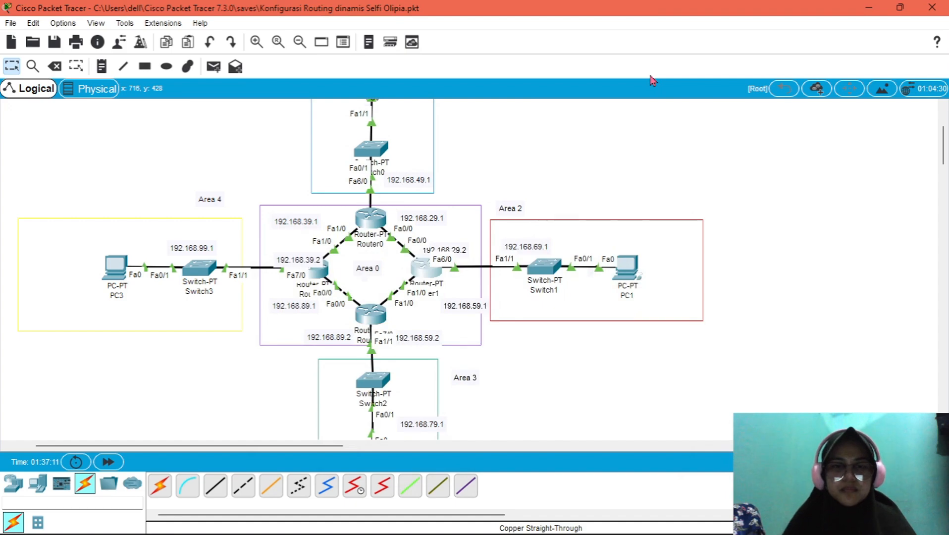
- Open Router1's command line and enter privileged mode, followed by global configuration mode
{"action": "left_click", "coordinate": [426, 279]}
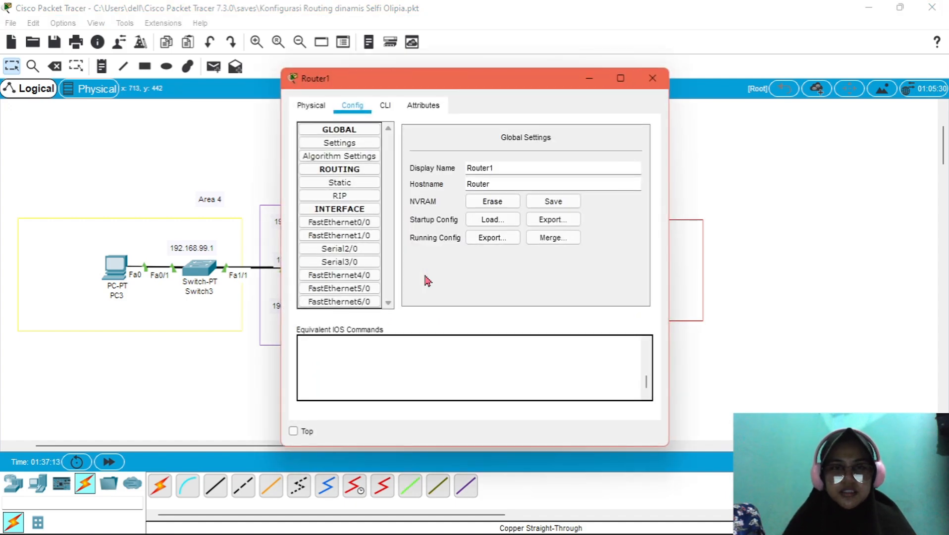
{"action": "left_click", "coordinate": [386, 105]}
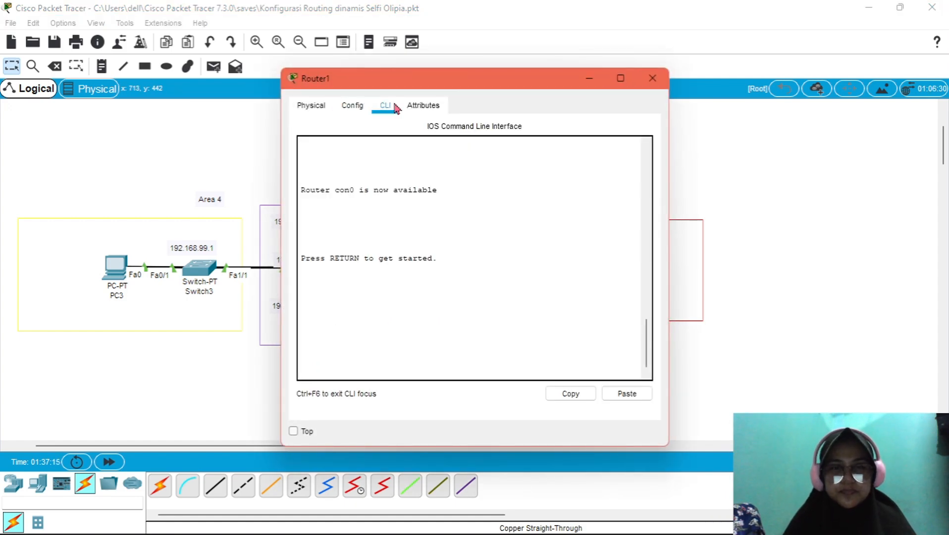
{"action": "key", "text": "Return"}
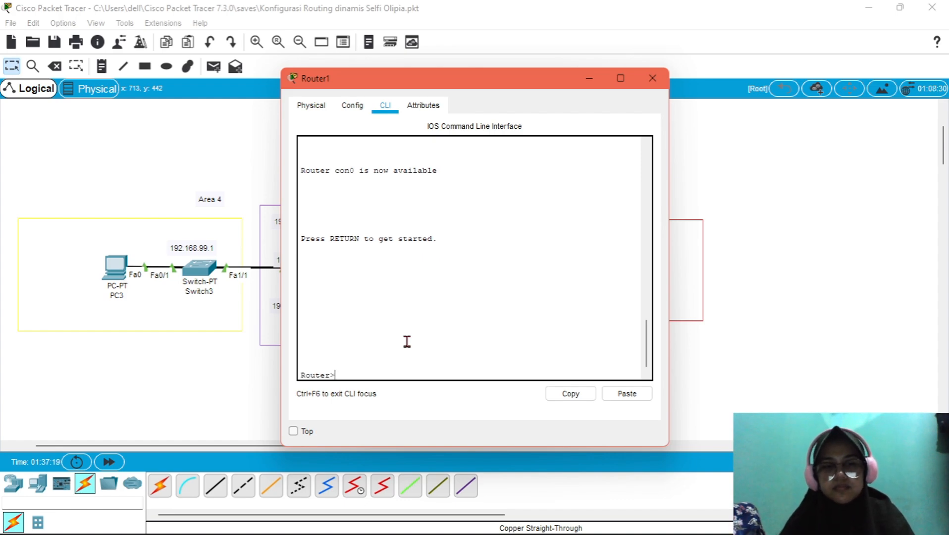
{"action": "type", "text": "en"}
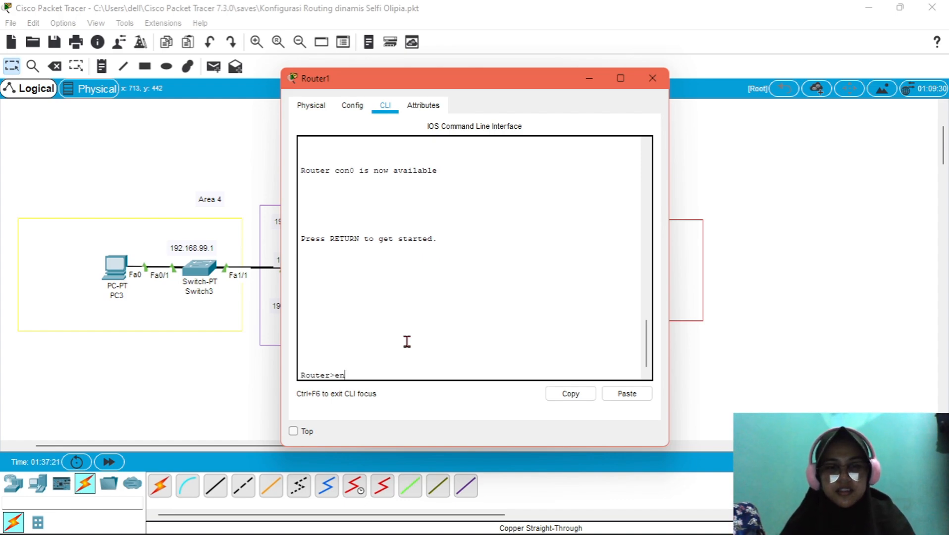
{"action": "key", "text": "Return"}
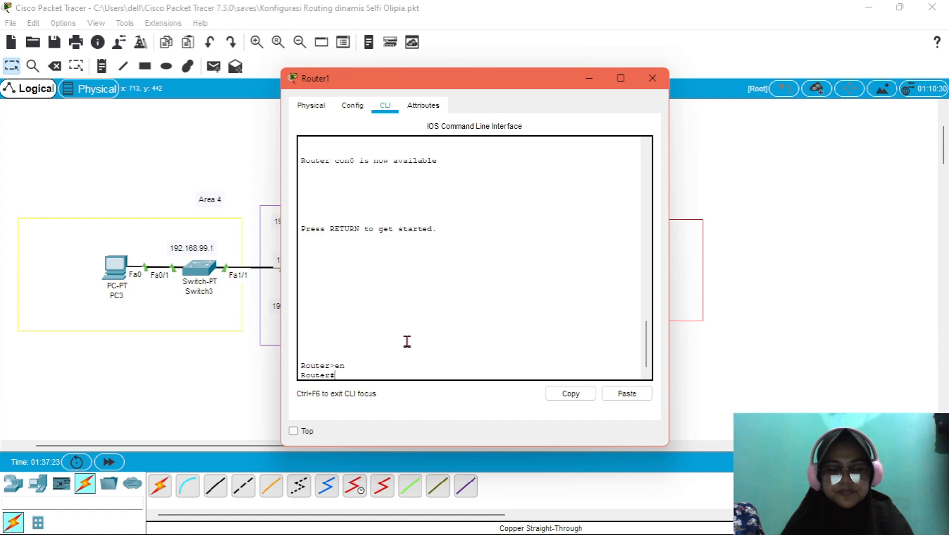
{"action": "type", "text": "conf t"}
{"action": "key", "text": "Return"}
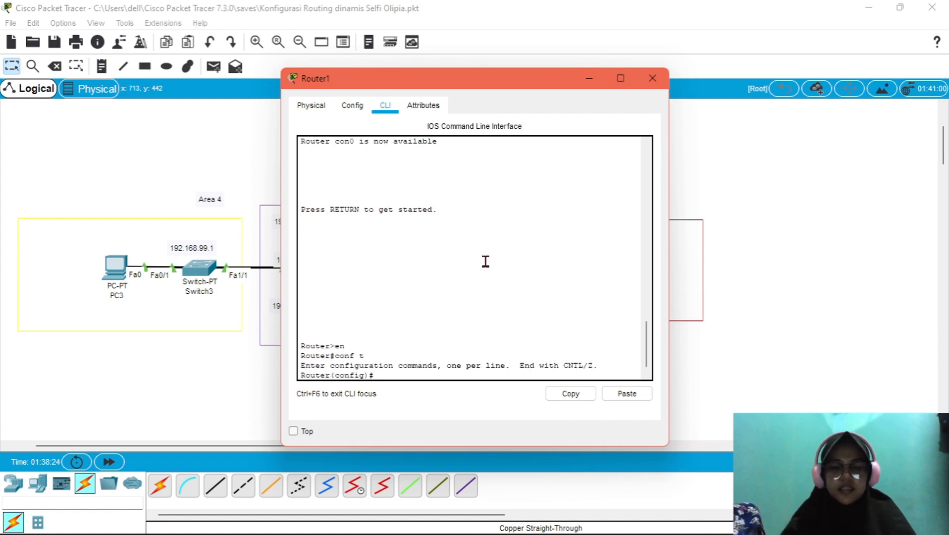
- Start OSPF routing process 10 on Router1
{"action": "type", "text": "route "}
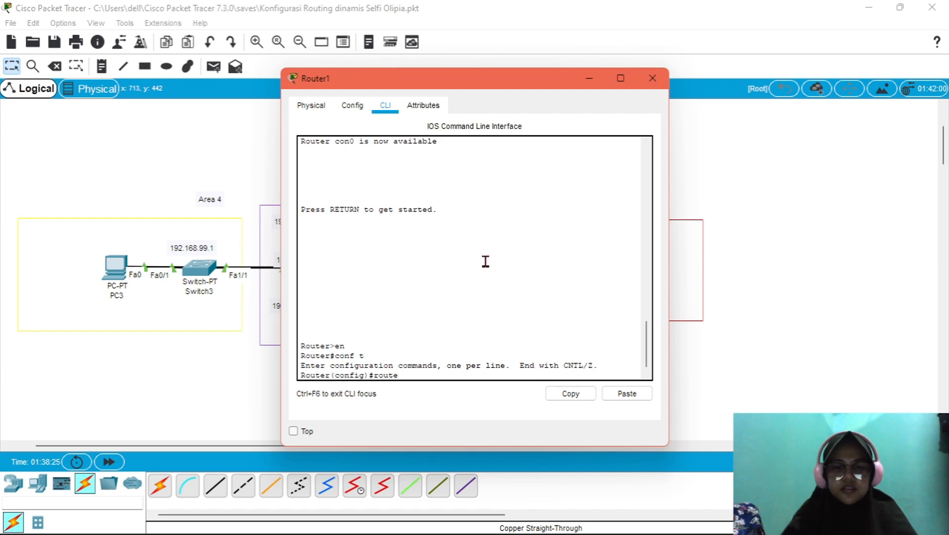
{"action": "type", "text": "ospf"}
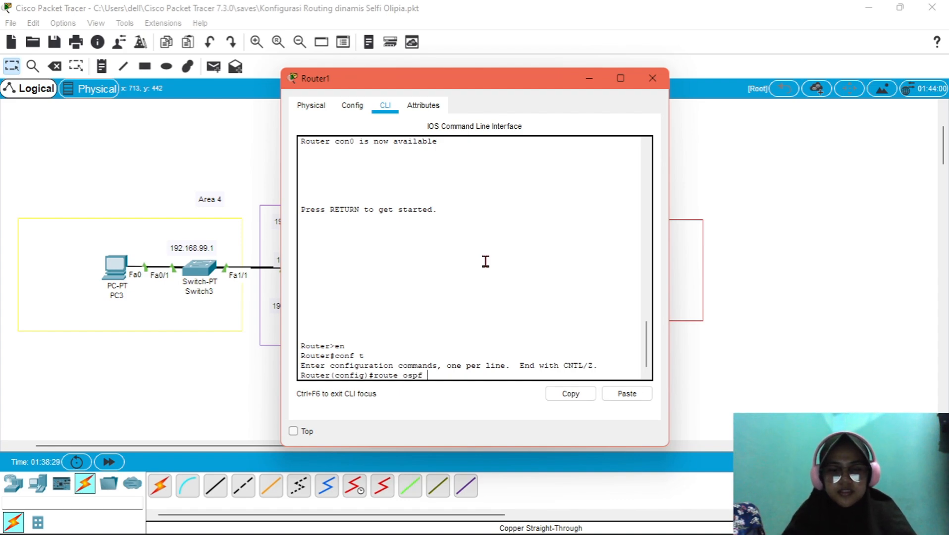
{"action": "type", "text": " 10"}
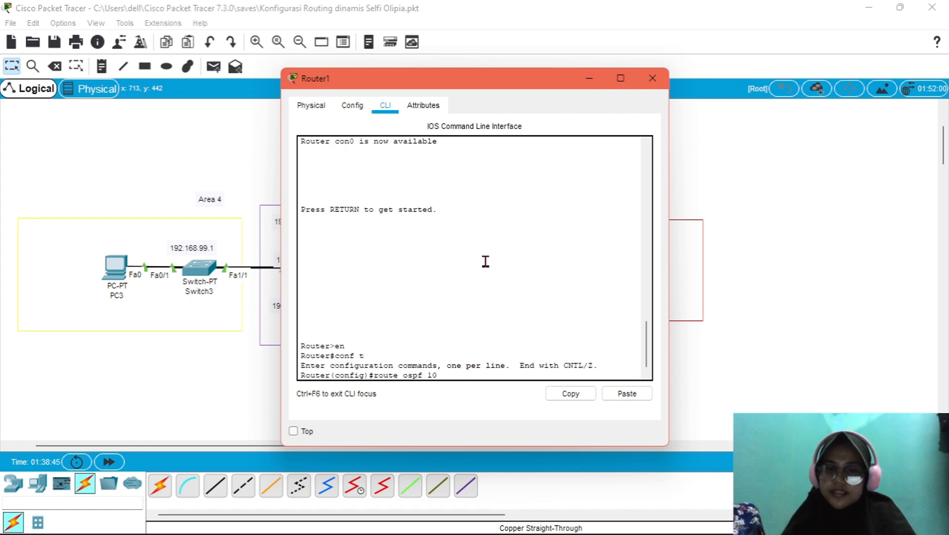
{"action": "key", "text": "Return"}
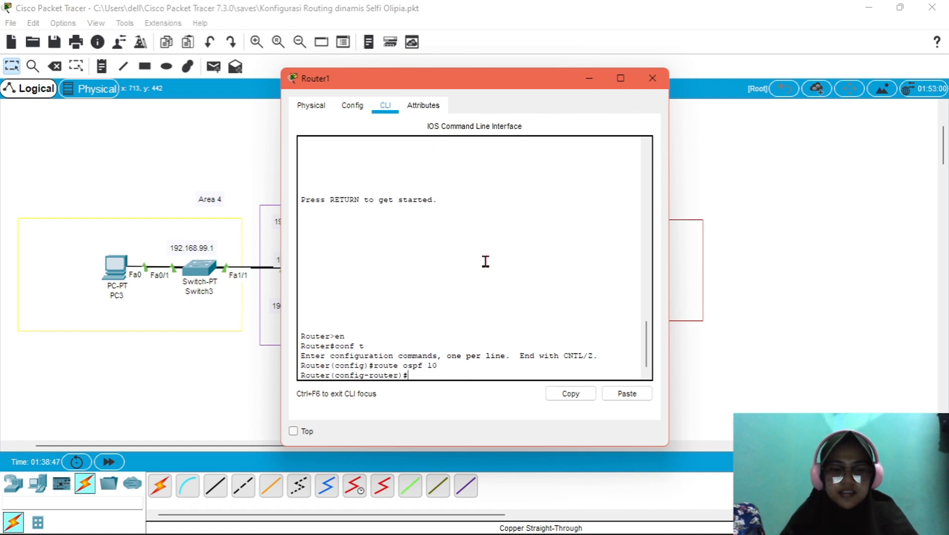
- Advertise network 192.168.29.0 with wildcard mask 0.0.0.255 in area 0 on Router1's OSPF process
{"action": "type", "text": "netwo"}
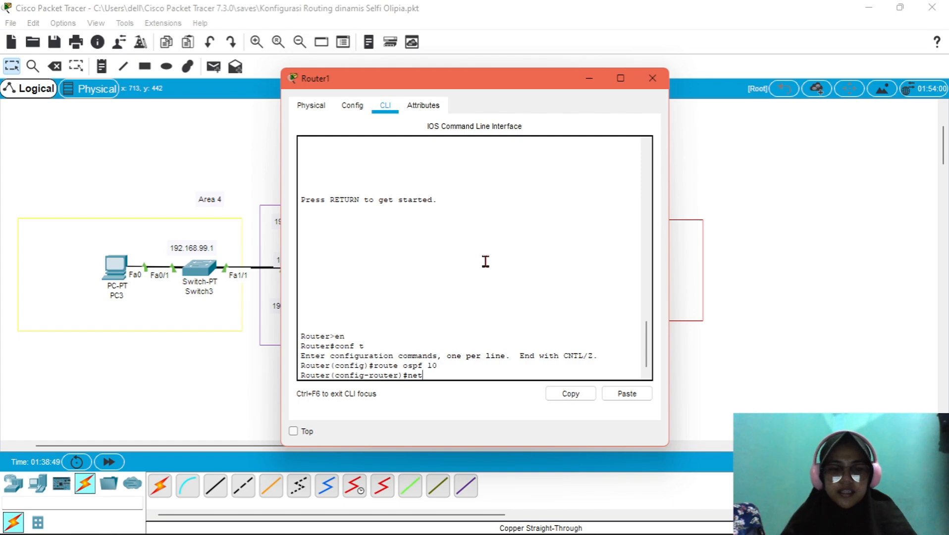
{"action": "key", "text": "BackSpace"}
{"action": "key", "text": "BackSpace"}
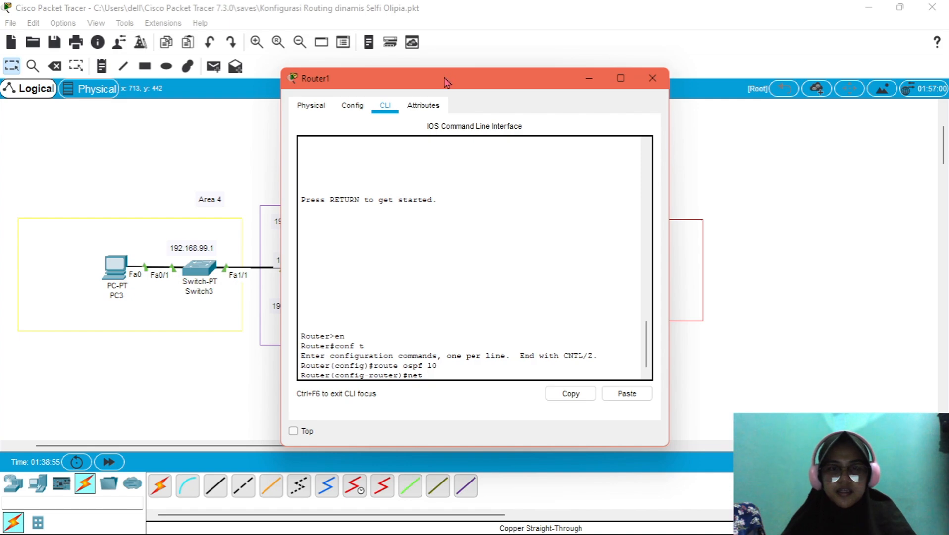
{"action": "left_click_drag", "start_coordinate": [449, 85], "coordinate": [698, 95]}
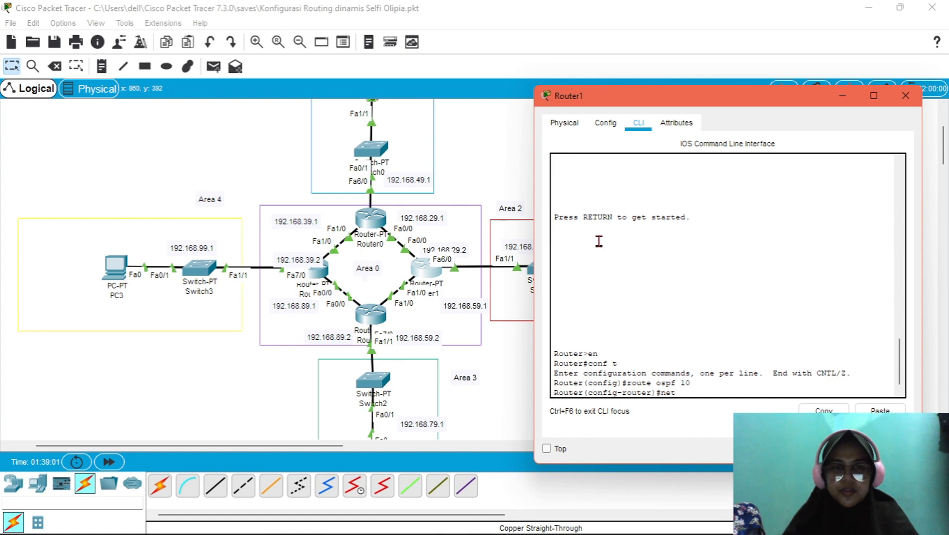
{"action": "type", "text": "192"}
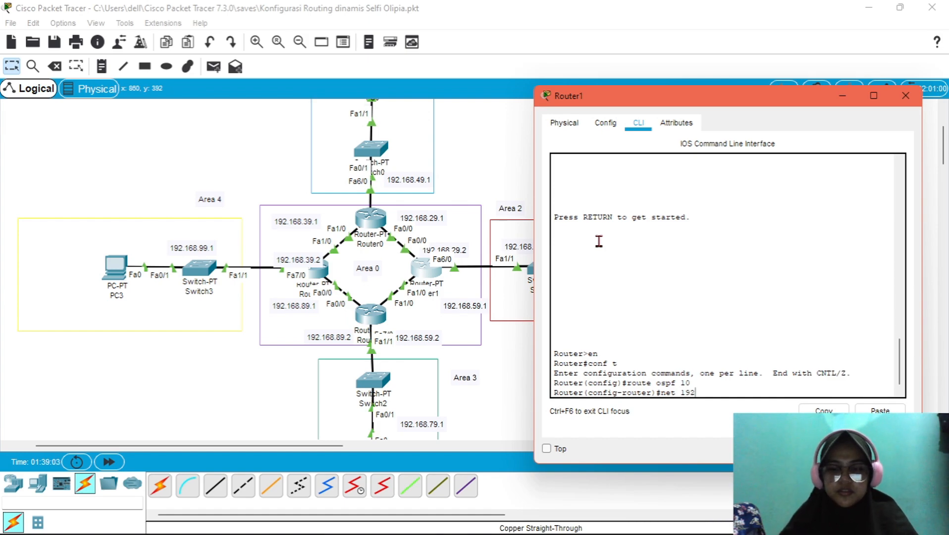
{"action": "type", "text": ".168."}
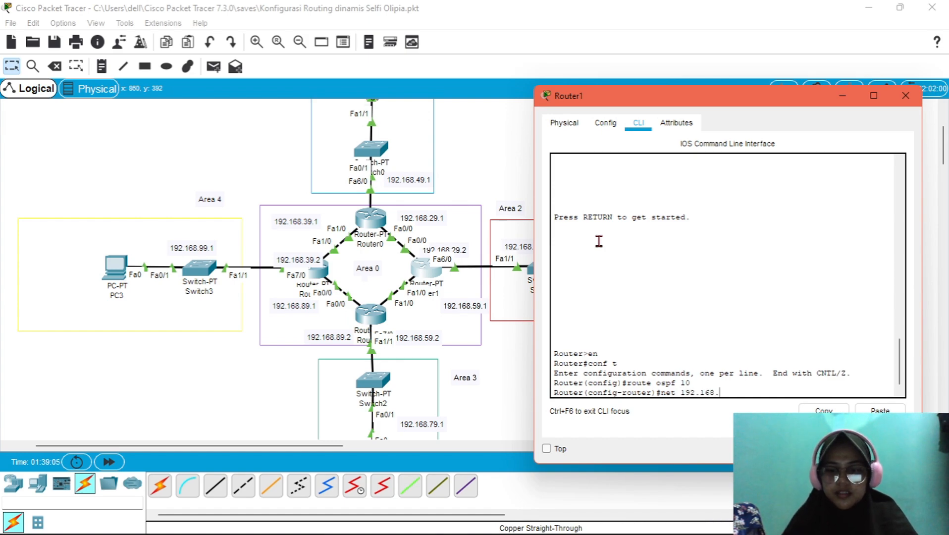
{"action": "type", "text": "29"}
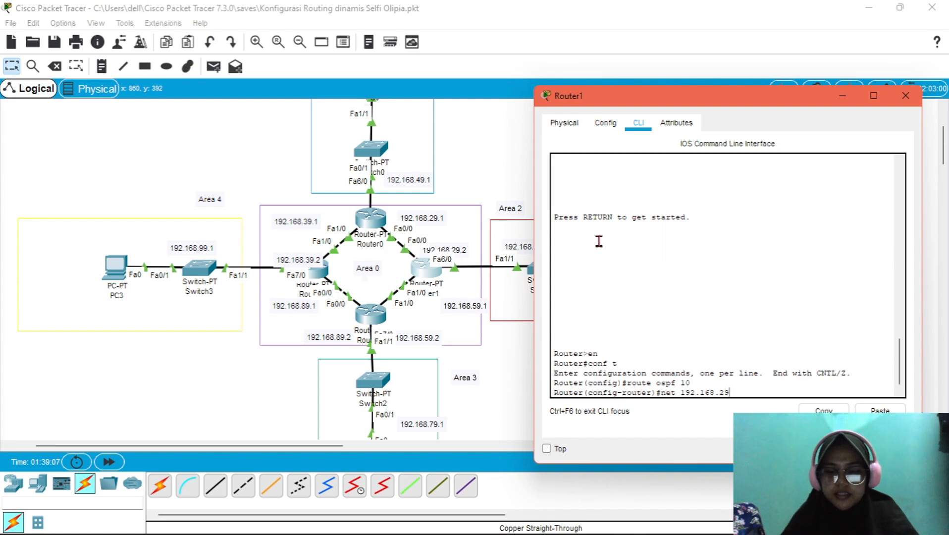
{"action": "type", "text": ".0 0"}
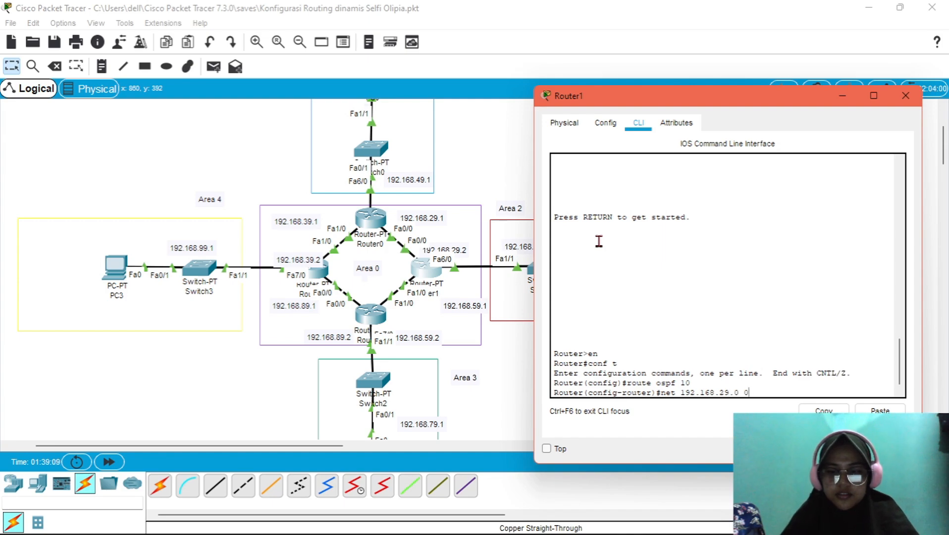
{"action": "type", "text": ".0.0"}
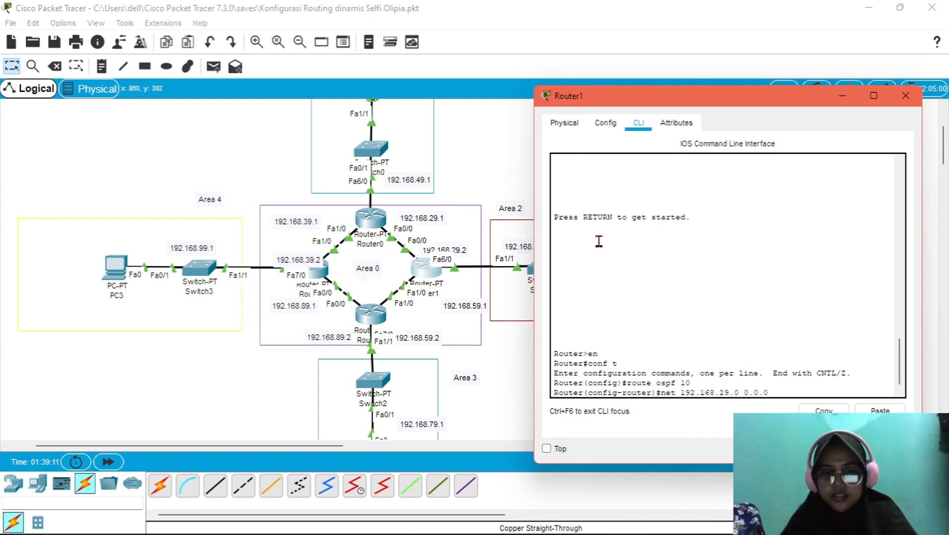
{"action": "type", "text": ".255"}
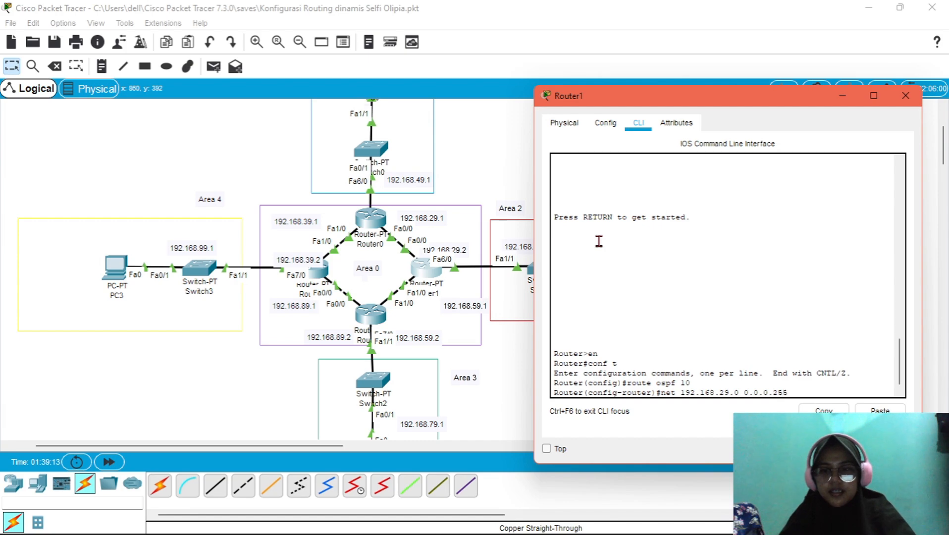
{"action": "type", "text": " area"}
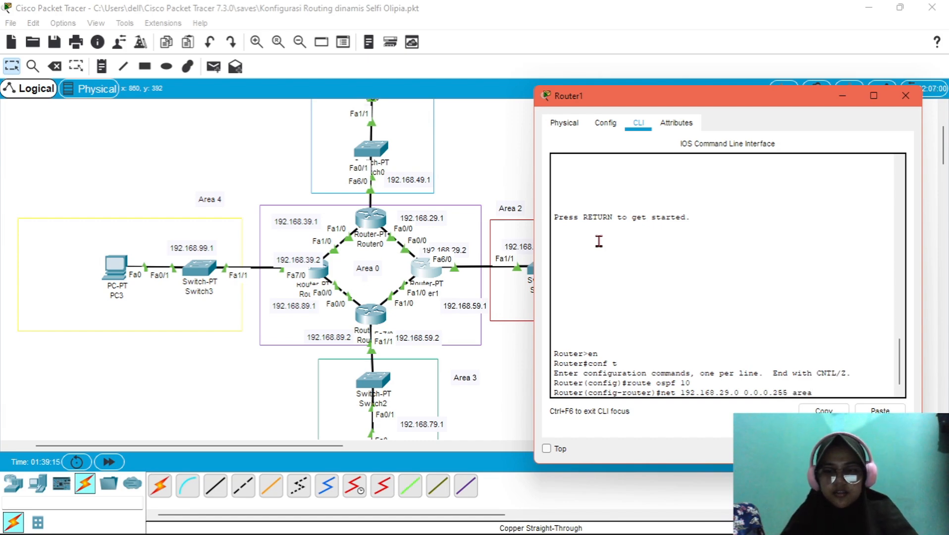
{"action": "type", "text": " 0"}
{"action": "key", "text": "Return"}
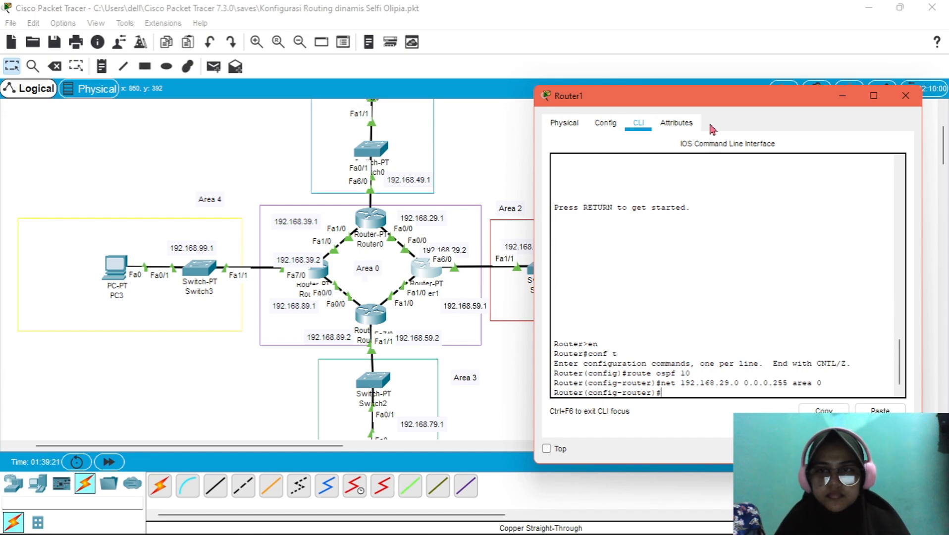
- Add network 192.168.59.0 with wildcard mask 0.0.0.255 in area 0 to Router1's OSPF process
{"action": "left_click_drag", "start_coordinate": [714, 99], "coordinate": [668, 73]}
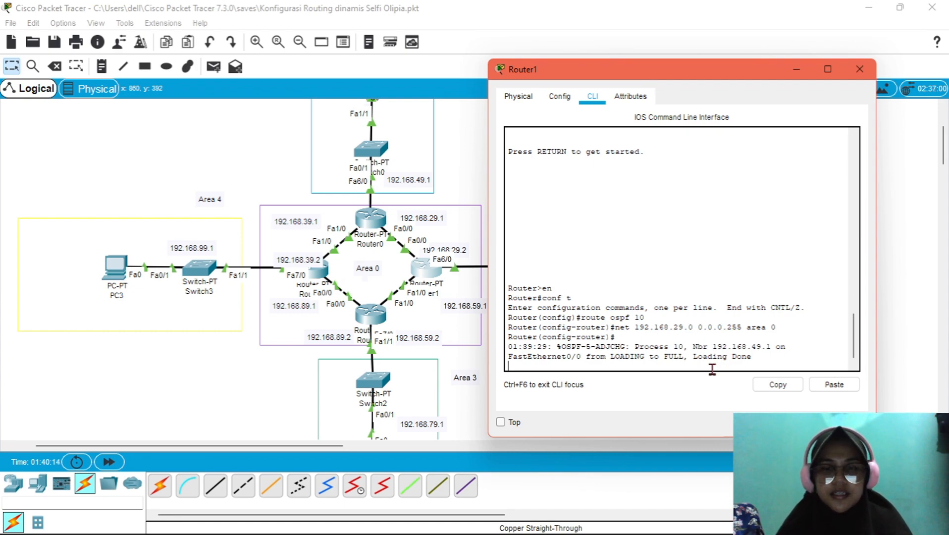
{"action": "key", "text": "Return"}
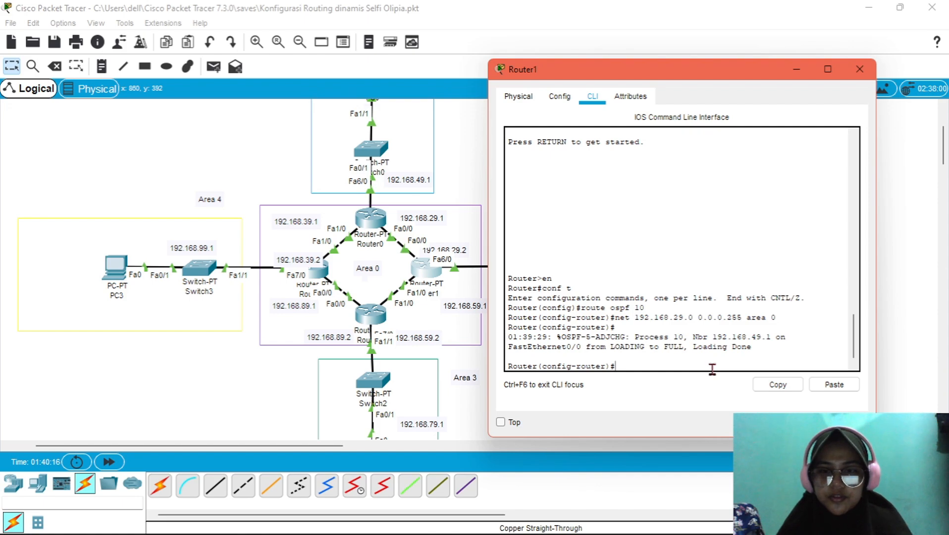
{"action": "key", "text": "Up"}
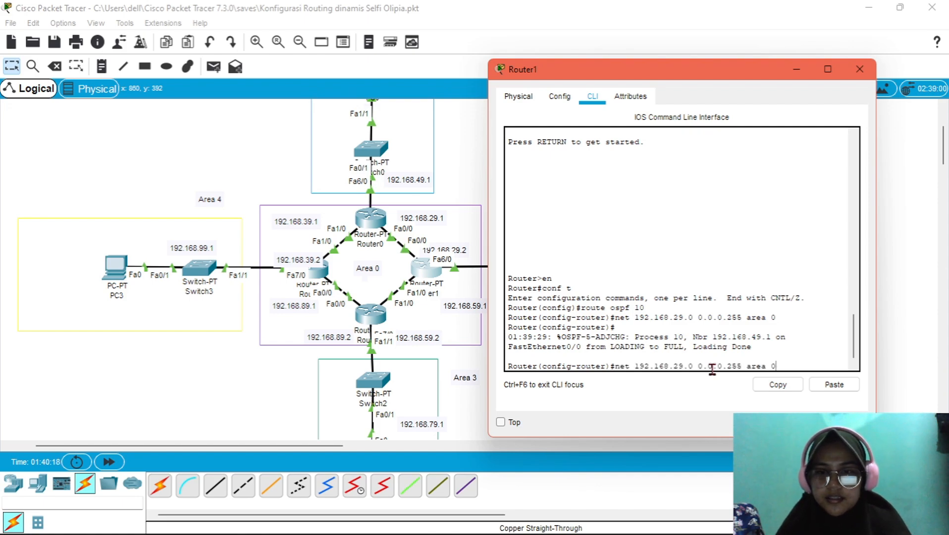
{"action": "left_click_drag", "start_coordinate": [638, 76], "coordinate": [719, 47]}
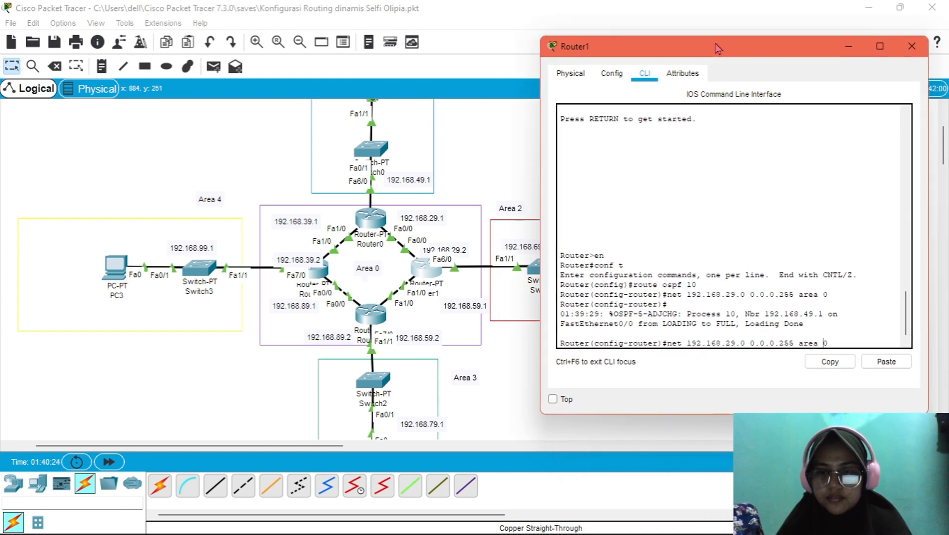
{"action": "key", "text": "Left"}
{"action": "key", "text": "Left"}
{"action": "key", "text": "Left"}
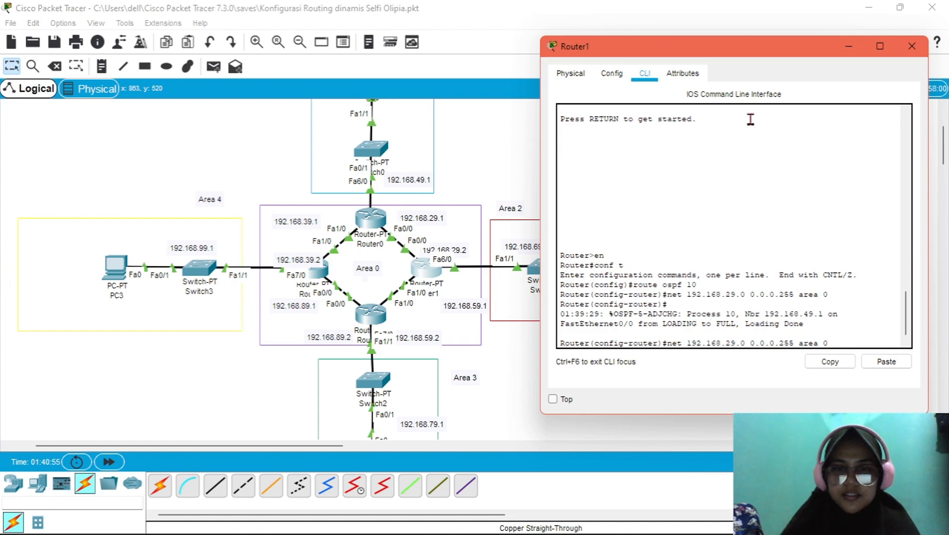
{"action": "key", "text": "BackSpace"}
{"action": "key", "text": "BackSpace"}
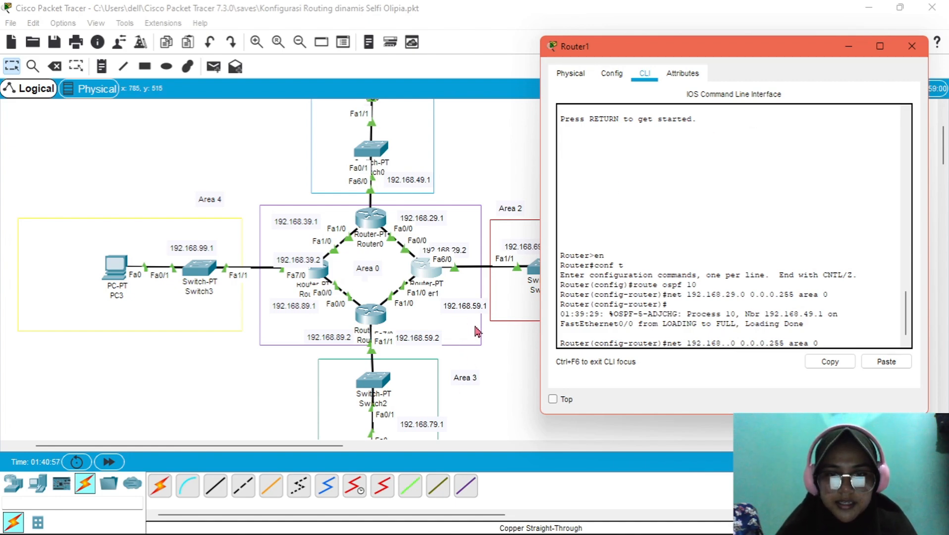
{"action": "type", "text": "59"}
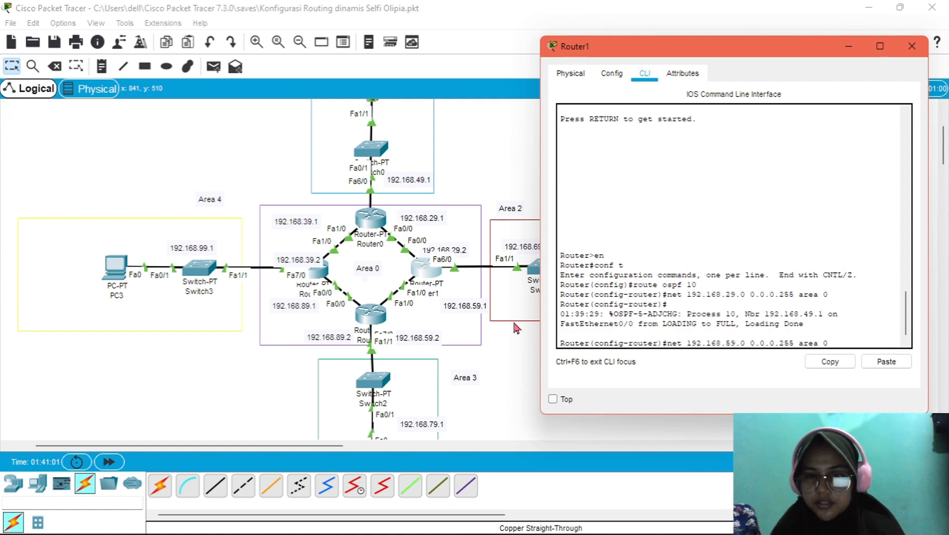
{"action": "key", "text": "Return"}
- Advertise Router1's network towards Switch1, 192.168.69.0 with wildcard mask 0.0.0.255, in OSPF area 0
{"action": "key", "text": "Up"}
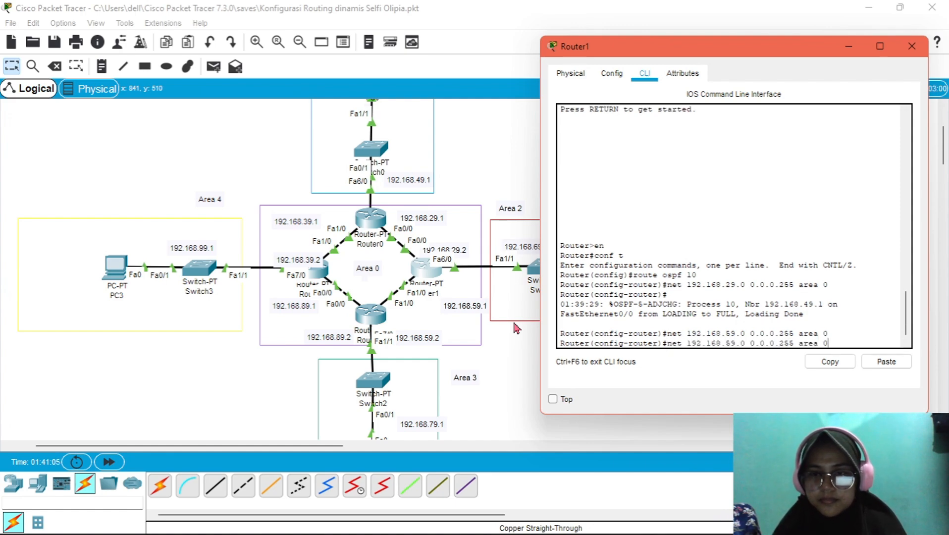
{"action": "key", "text": "Left"}
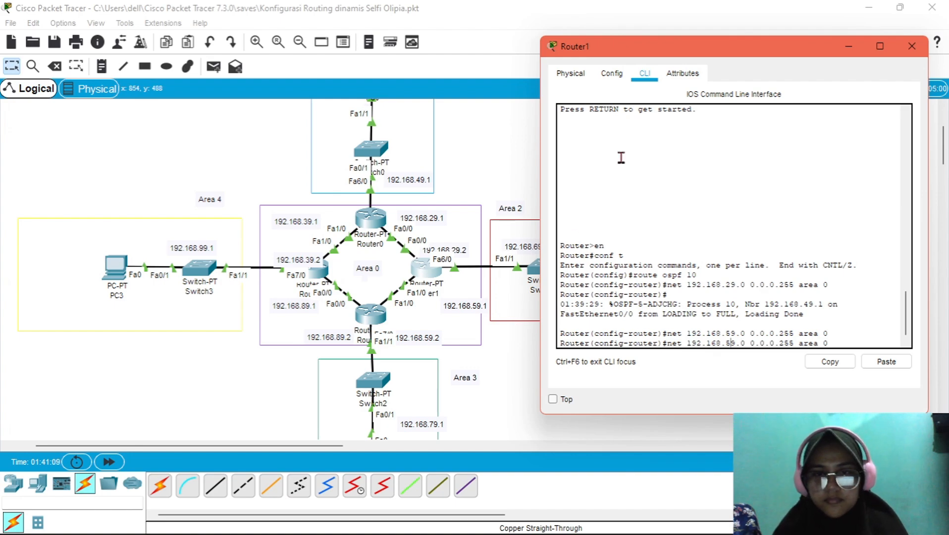
{"action": "key", "text": "Left"}
{"action": "key", "text": "Left"}
{"action": "key", "text": "Left"}
{"action": "key", "text": "Left"}
{"action": "key", "text": "BackSpace"}
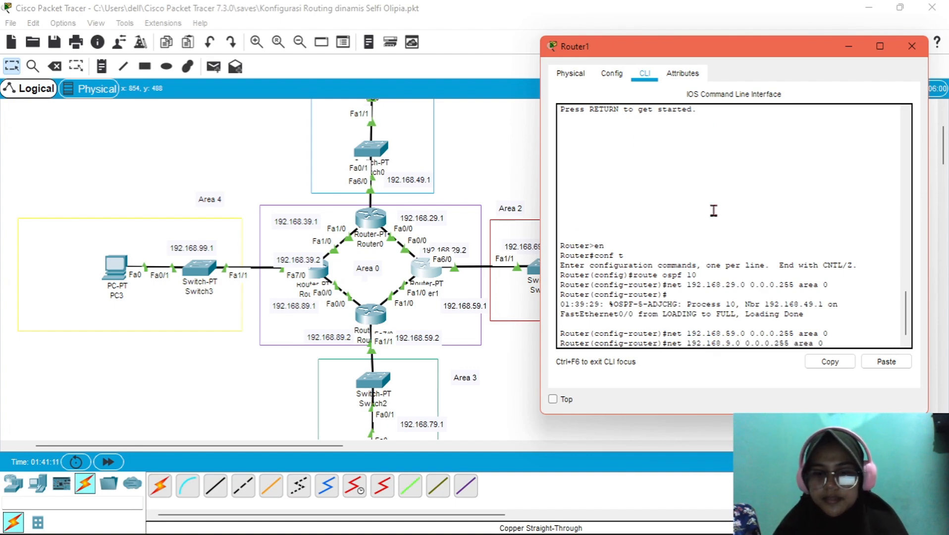
{"action": "type", "text": "6"}
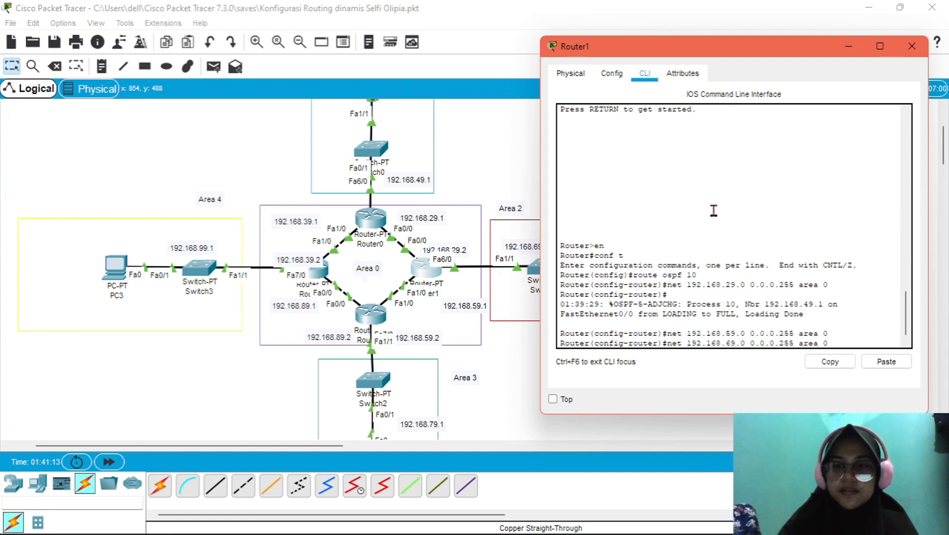
{"action": "key", "text": "Return"}
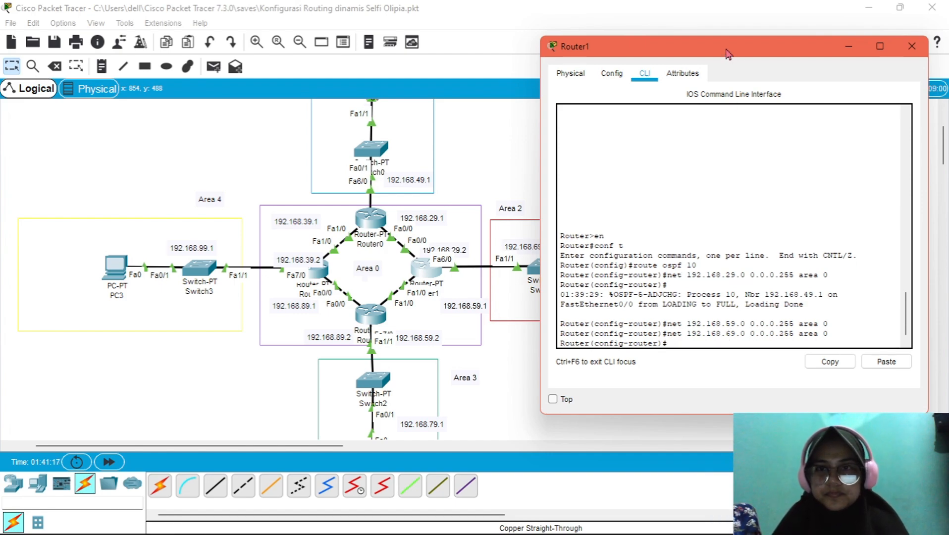
{"action": "left_click_drag", "start_coordinate": [727, 49], "coordinate": [822, 43]}
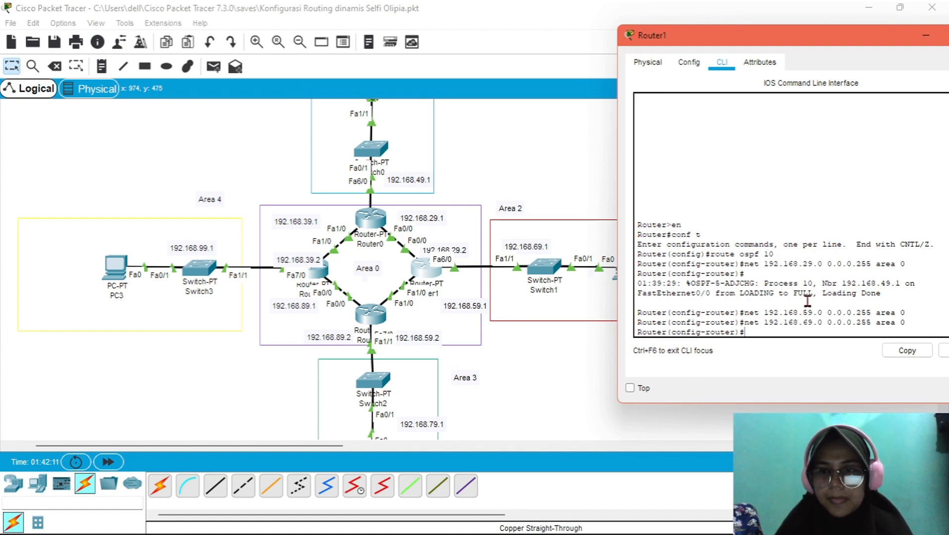
{"action": "type", "text": "net"}
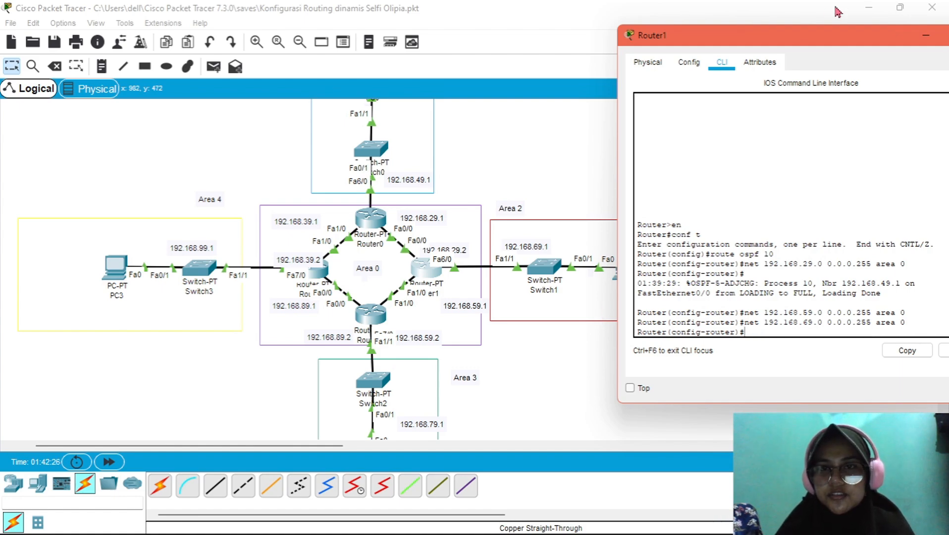
- Leave Router1, open Router2's command line, and start OSPF routing process 10 from global configuration mode
{"action": "left_click_drag", "start_coordinate": [802, 37], "coordinate": [636, 47]}
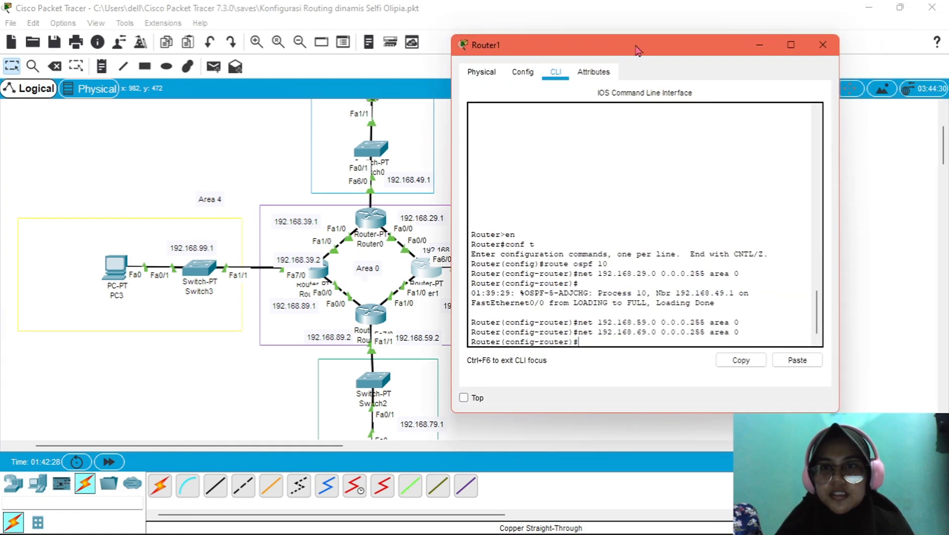
{"action": "left_click", "coordinate": [821, 46]}
{"action": "left_click", "coordinate": [371, 313]}
{"action": "type", "text": "en"}
{"action": "key", "text": "Return"}
{"action": "type", "text": "conf t"}
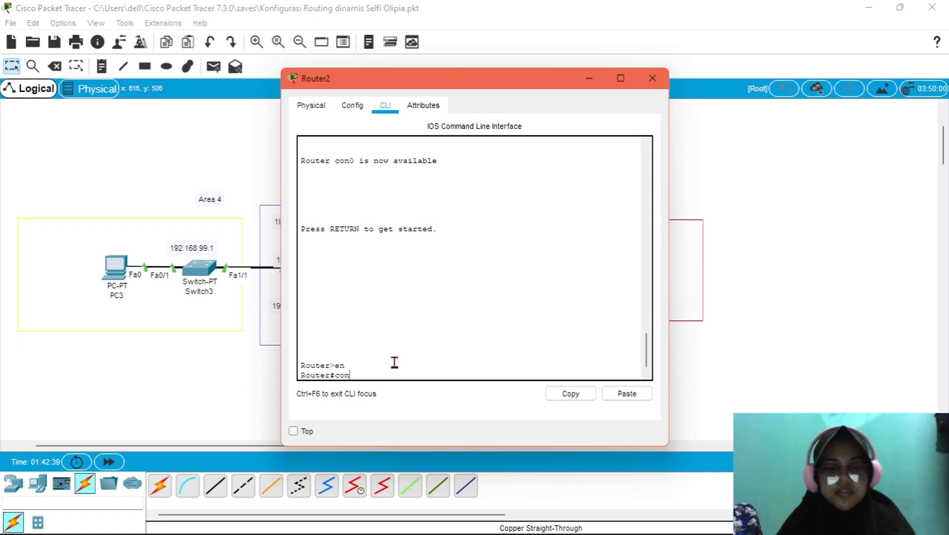
{"action": "key", "text": "Return"}
{"action": "type", "text": "router ospf 10"}
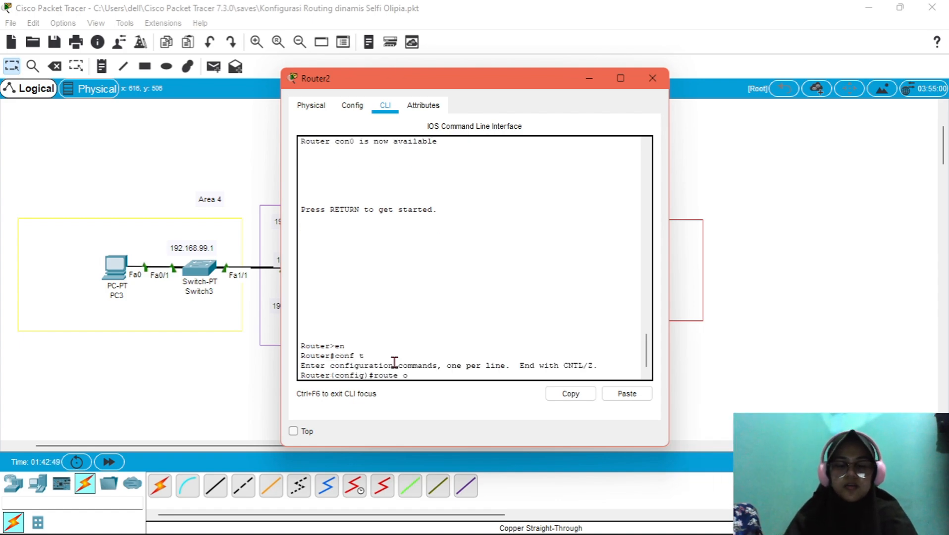
{"action": "key", "text": "Return"}
- Advertise network 192.168.59.0 with wildcard mask 0.0.0.255 in area 0 on Router2's OSPF process
{"action": "type", "text": "net"}
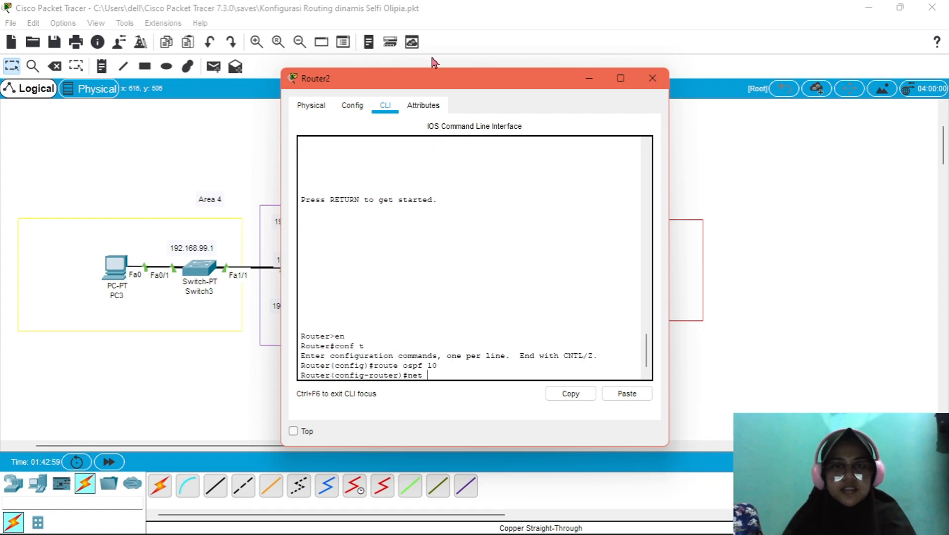
{"action": "left_click_drag", "start_coordinate": [434, 78], "coordinate": [630, 48]}
{"action": "type", "text": "192.168.59."}
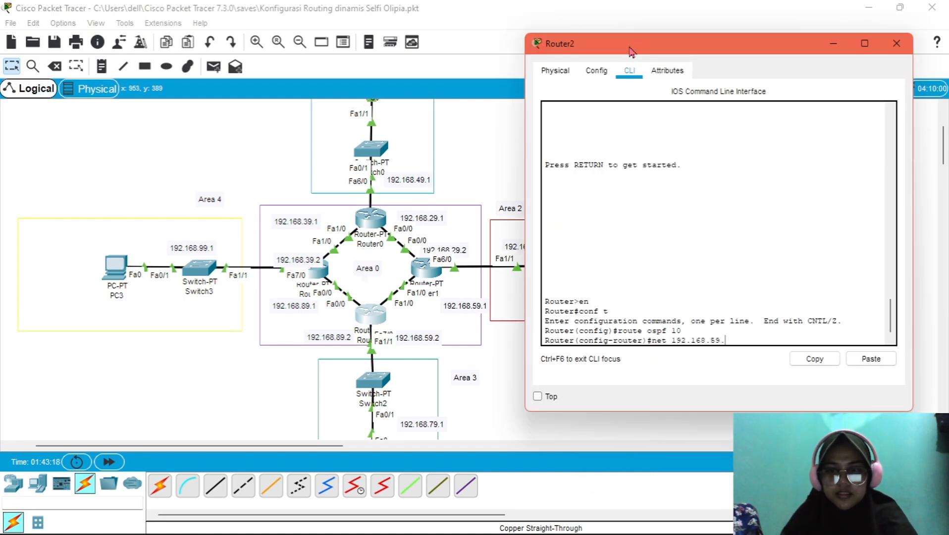
{"action": "type", "text": "0 0.0.0.255 area"}
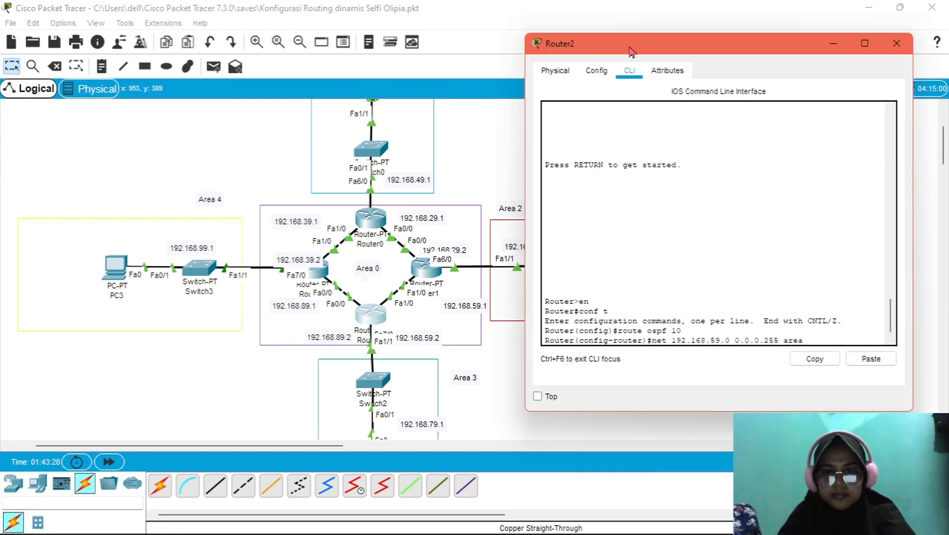
{"action": "type", "text": " 0"}
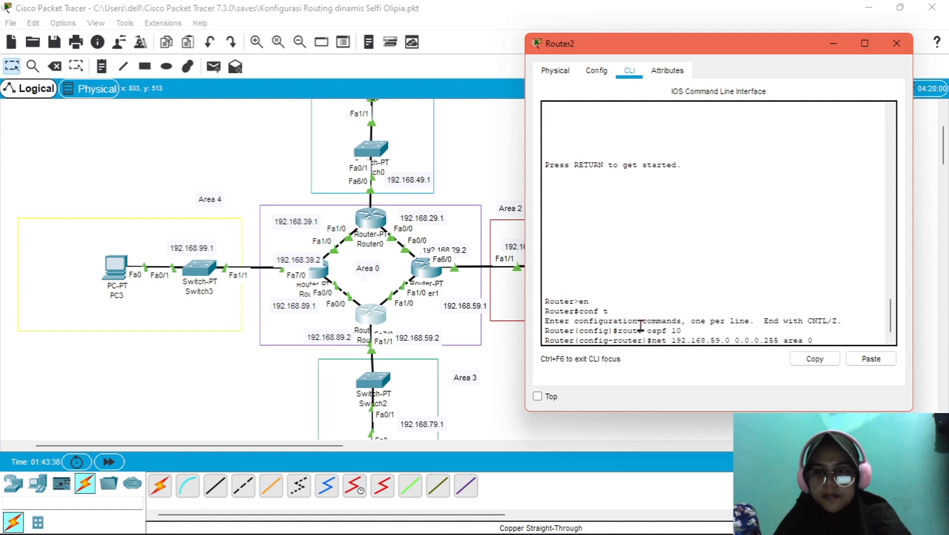
{"action": "key", "text": "Return"}
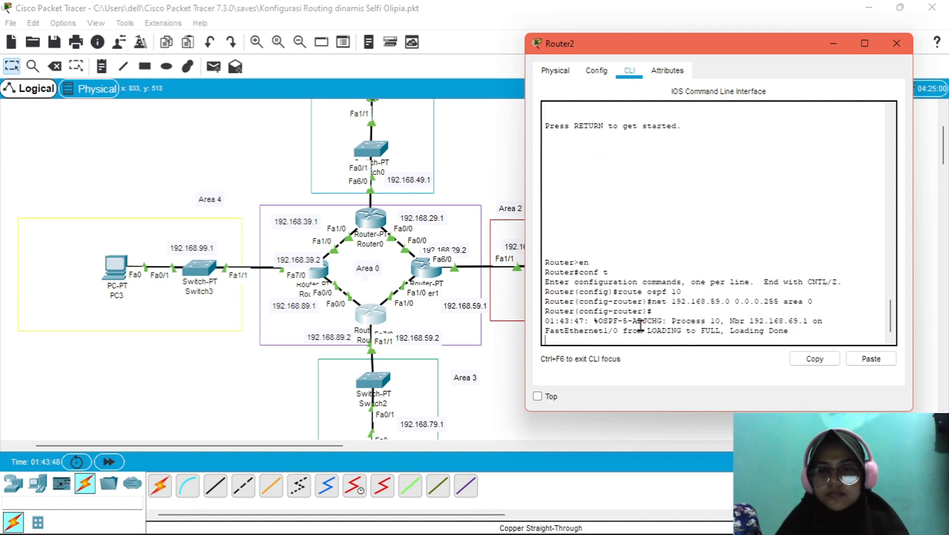
- Add network 192.168.89.0 with wildcard mask 0.0.0.255 in area 0 to Router2's OSPF process, and prepare the same command for 192.168.79.0
{"action": "key", "text": "Return"}
{"action": "key", "text": "Up"}
{"action": "key", "text": "Left"}
{"action": "key", "text": "Left"}
{"action": "key", "text": "Left"}
{"action": "key", "text": "Left"}
{"action": "key", "text": "Left"}
{"action": "key", "text": "Left"}
{"action": "key", "text": "Left"}
{"action": "key", "text": "Left"}
{"action": "key", "text": "Left"}
{"action": "key", "text": "Left"}
{"action": "key", "text": "Left"}
{"action": "key", "text": "Left"}
{"action": "key", "text": "Left"}
{"action": "key", "text": "Left"}
{"action": "key", "text": "Left"}
{"action": "key", "text": "Left"}
{"action": "key", "text": "Left"}
{"action": "key", "text": "Left"}
{"action": "key", "text": "Left"}
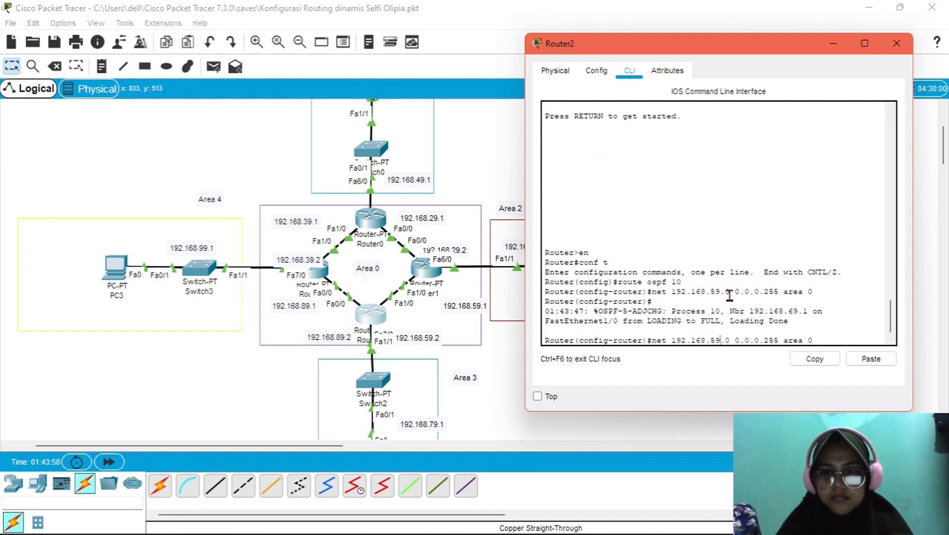
{"action": "key", "text": "BackSpace"}
{"action": "key", "text": "BackSpace"}
{"action": "type", "text": "89"}
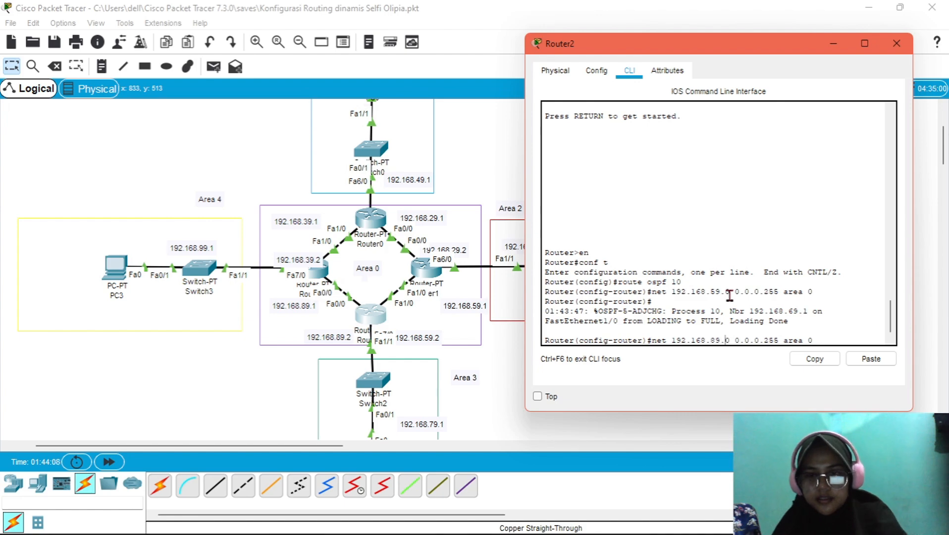
{"action": "key", "text": "Return"}
{"action": "key", "text": "Up"}
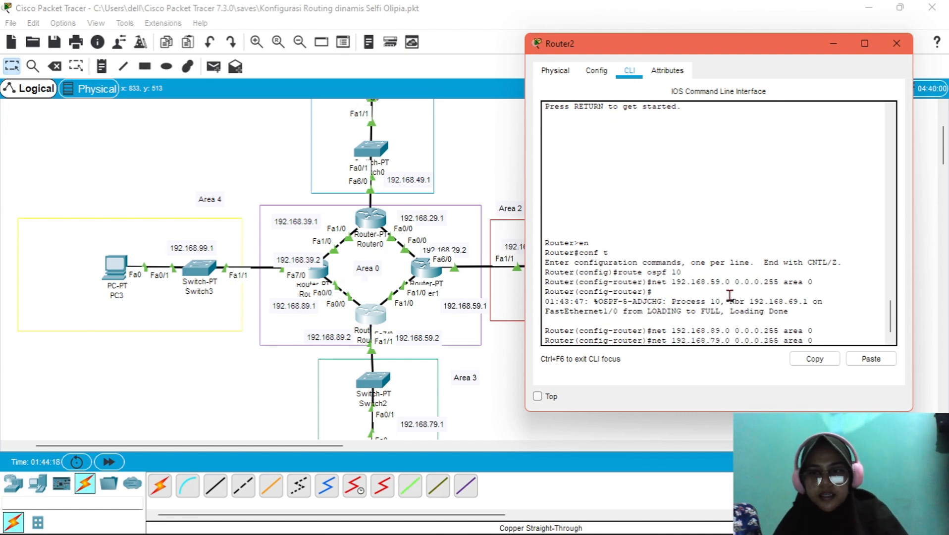
- Return to Router1 and advertise network 192.168.69.0 with wildcard mask 0.0.0.255 in OSPF area 2
{"action": "left_click", "coordinate": [834, 43]}
{"action": "left_click", "coordinate": [423, 269]}
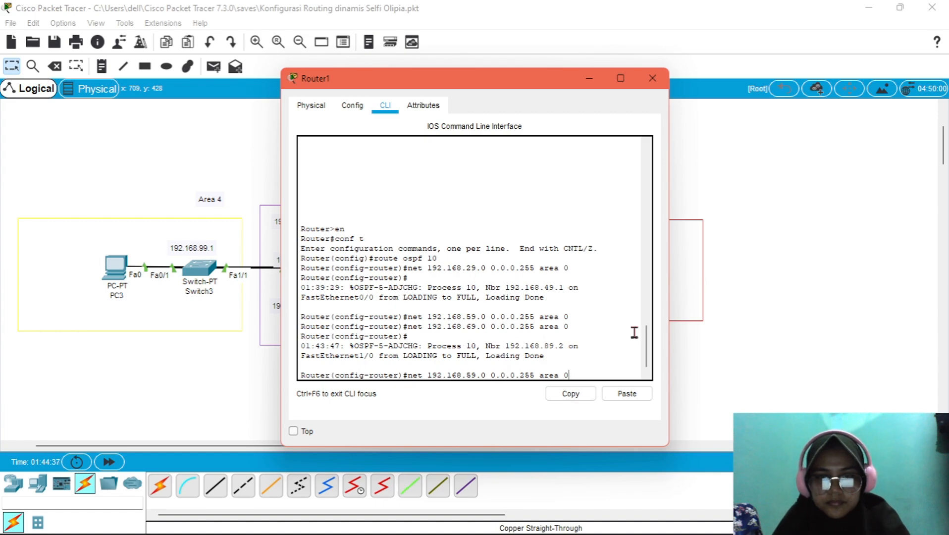
{"action": "left_click_drag", "start_coordinate": [522, 85], "coordinate": [314, 80]}
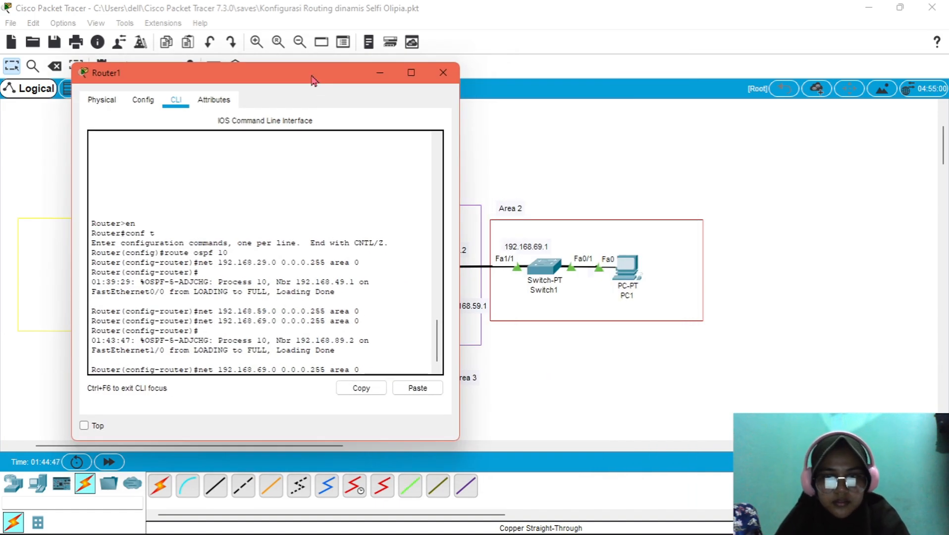
{"action": "key", "text": "BackSpace"}
{"action": "type", "text": "2"}
{"action": "key", "text": "Return"}
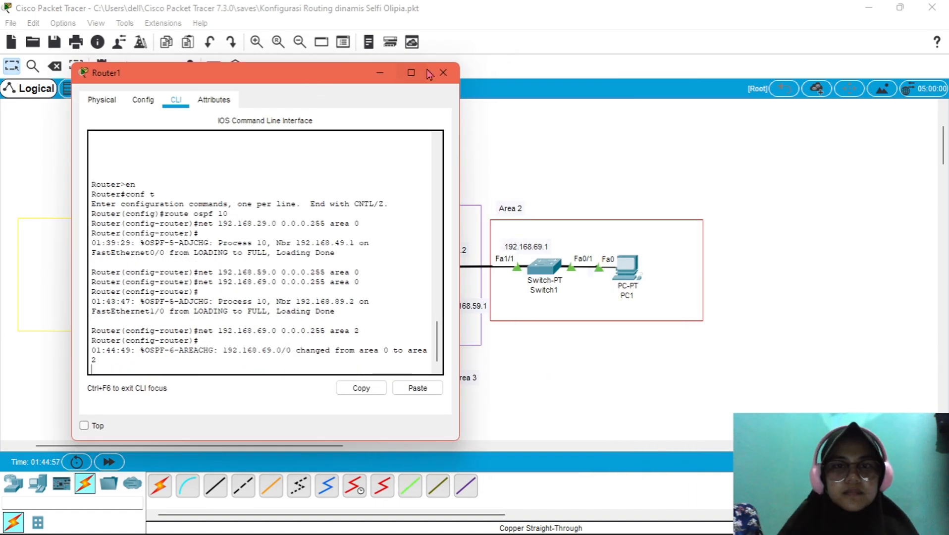
{"action": "left_click", "coordinate": [444, 73]}
- Return to Router2, advertise network 192.168.79.0 with wildcard mask 0.0.0.255 in OSPF area 3, and close its window
{"action": "scroll", "coordinate": [475, 440], "scroll_direction": "down", "scroll_amount": 1}
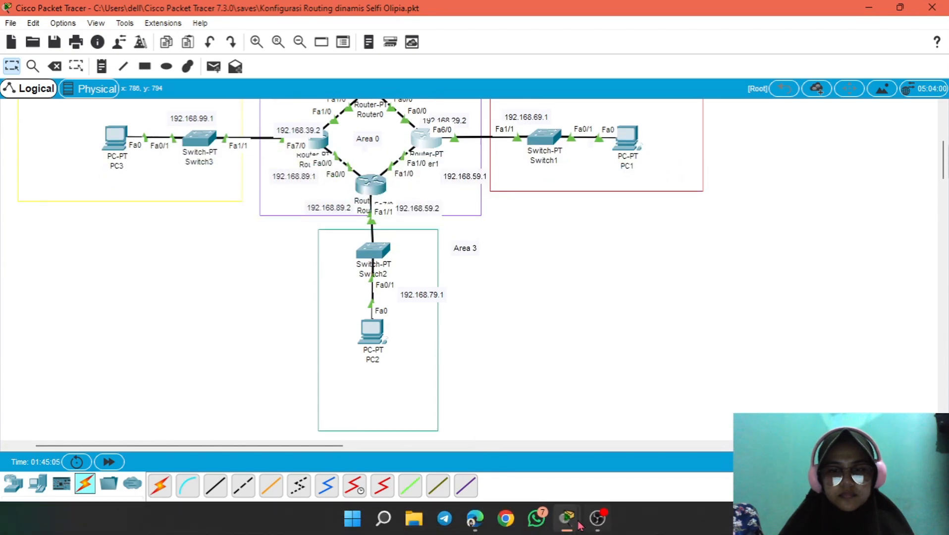
{"action": "mouse_move", "coordinate": [567, 518]}
{"action": "left_click", "coordinate": [616, 481]}
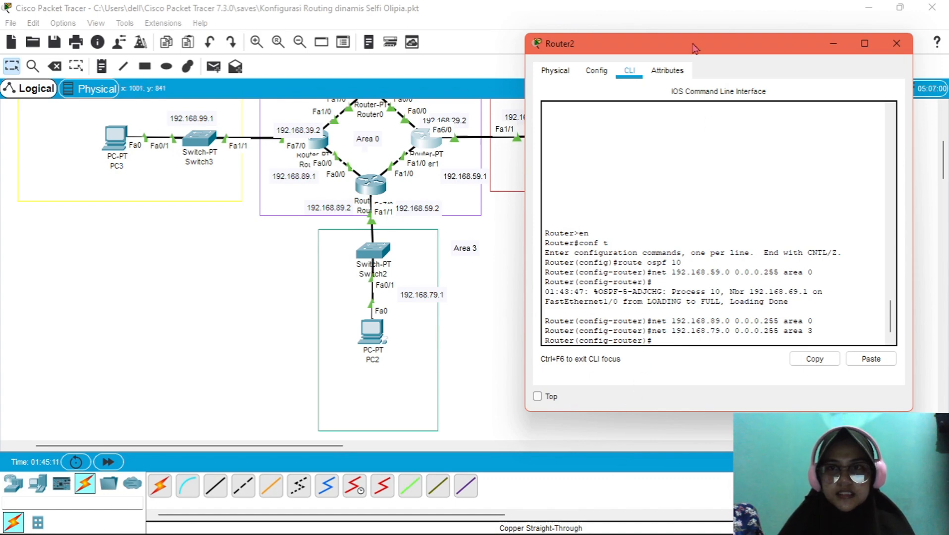
{"action": "left_click_drag", "start_coordinate": [690, 44], "coordinate": [555, 73]}
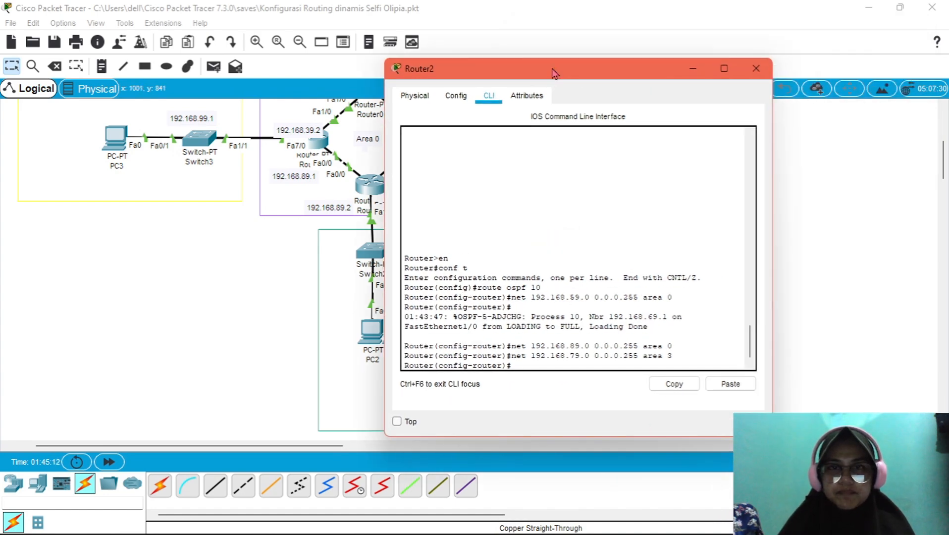
{"action": "left_click", "coordinate": [756, 69]}
- Open Router1's command line and display its IP routing table to check the OSPF routes
{"action": "mouse_move", "coordinate": [555, 142]}
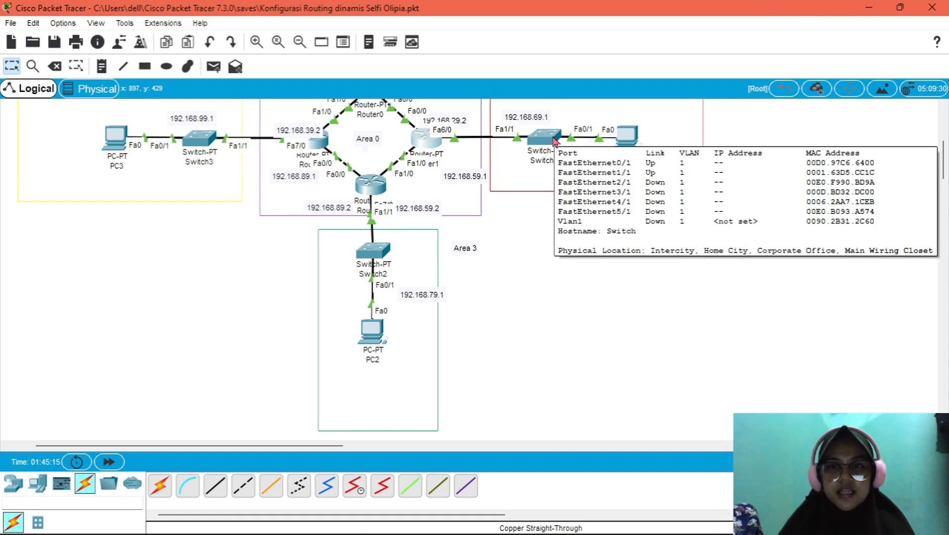
{"action": "left_click", "coordinate": [419, 141]}
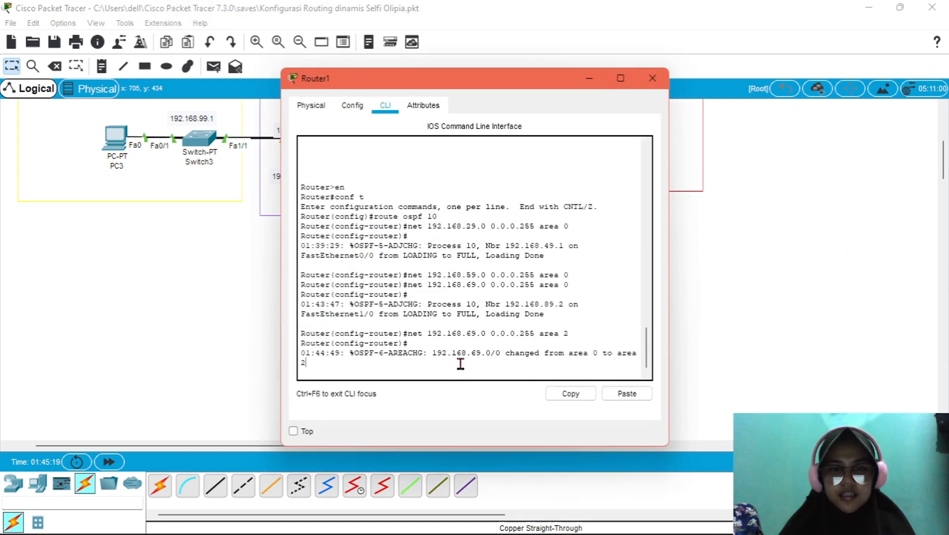
{"action": "key", "text": "Return"}
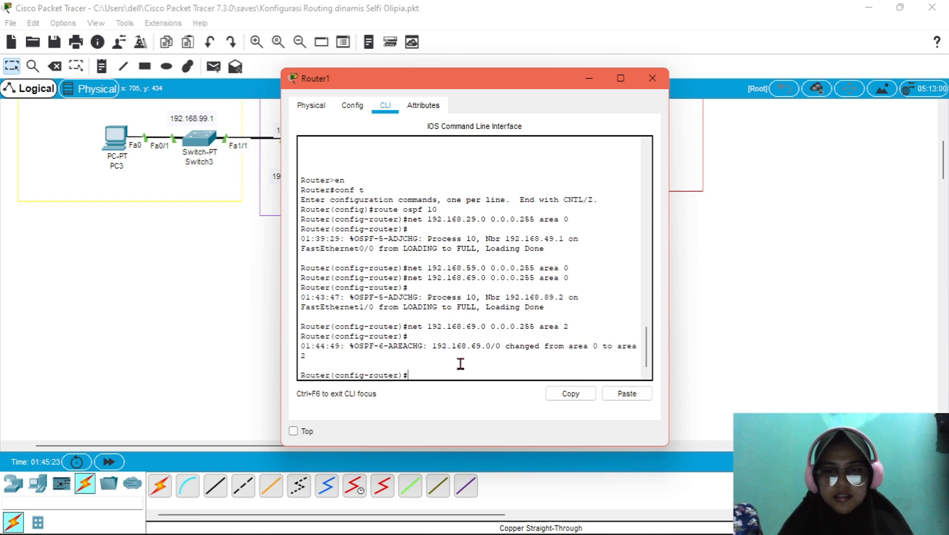
{"action": "type", "text": "ip"}
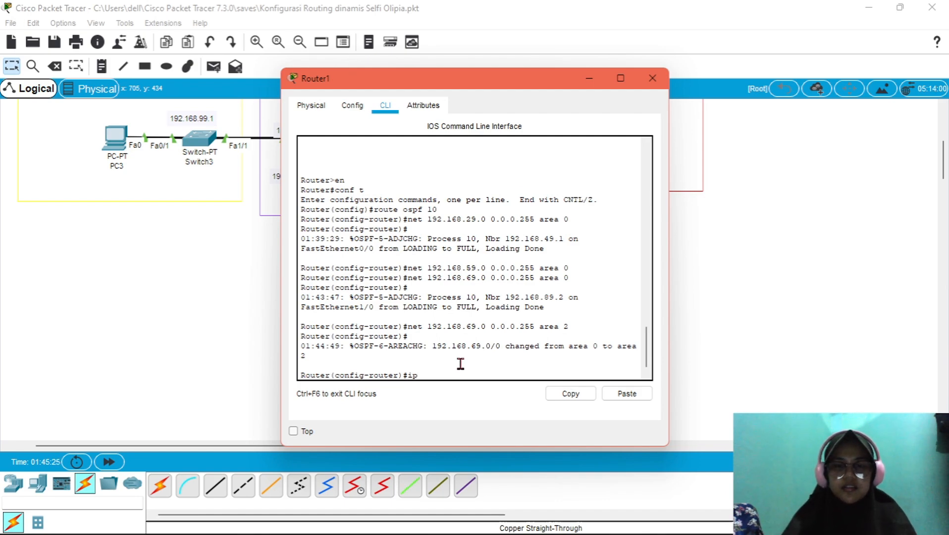
{"action": "type", "text": " route"}
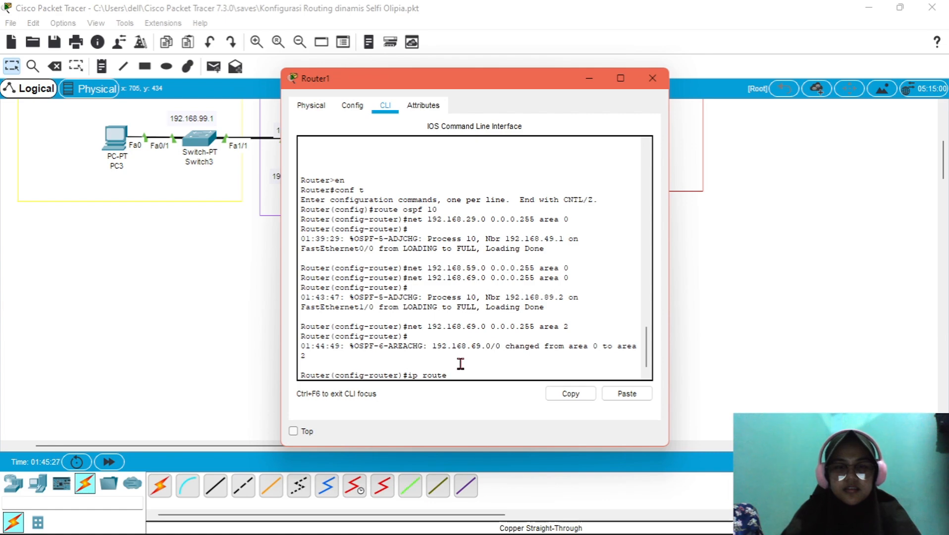
{"action": "key", "text": "Return"}
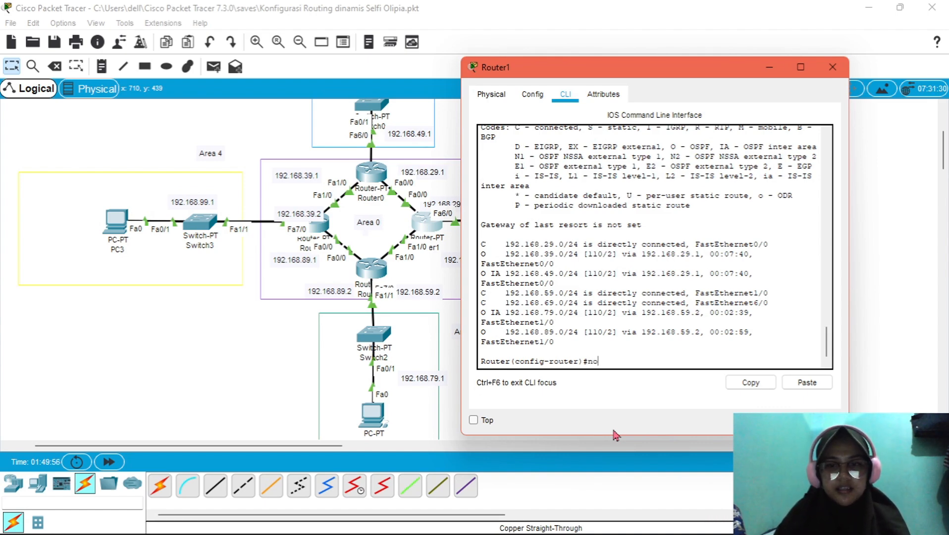
- Remove network 192.168.69.0 with wildcard mask 0.0.0.255 in area 0 from Router1's OSPF process
{"action": "type", "text": "net"}
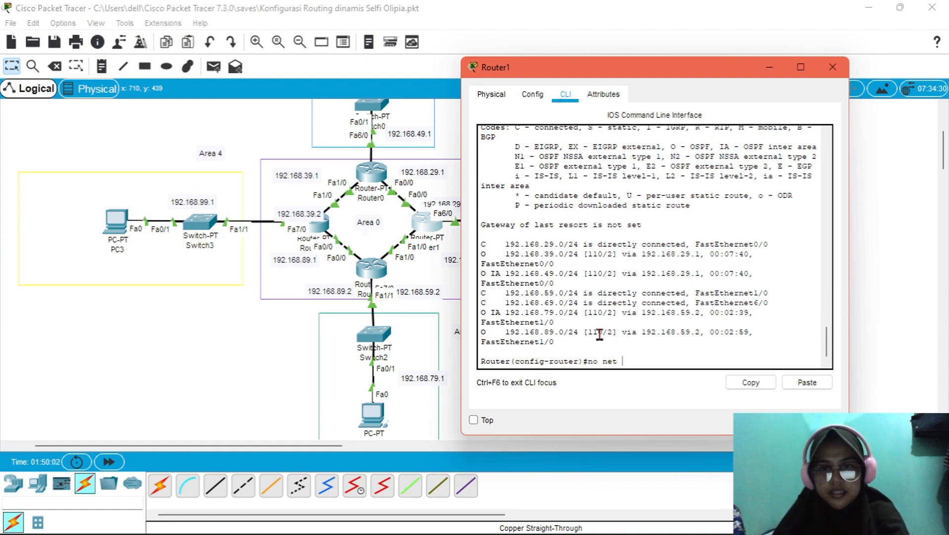
{"action": "scroll", "coordinate": [592, 317], "scroll_direction": "up", "scroll_amount": 5}
{"action": "type", "text": "192"}
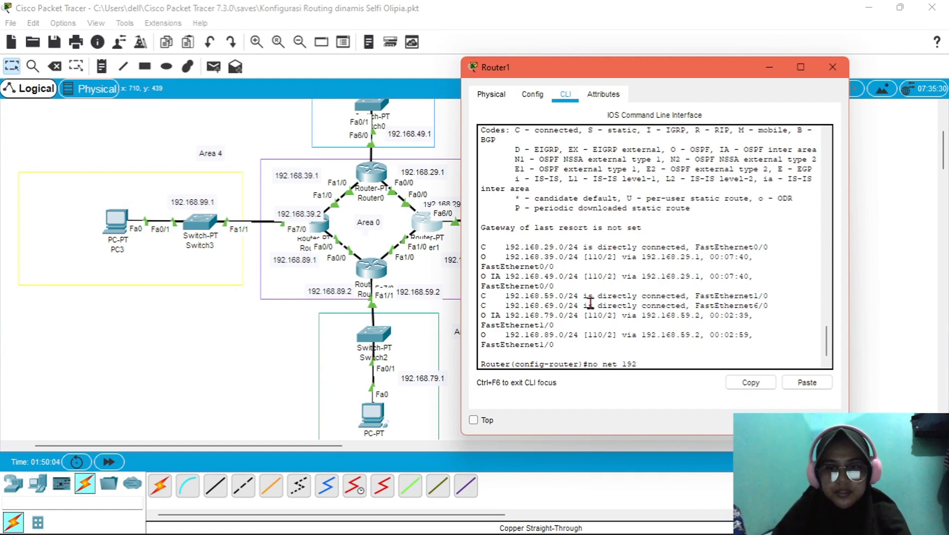
{"action": "type", "text": ".168"}
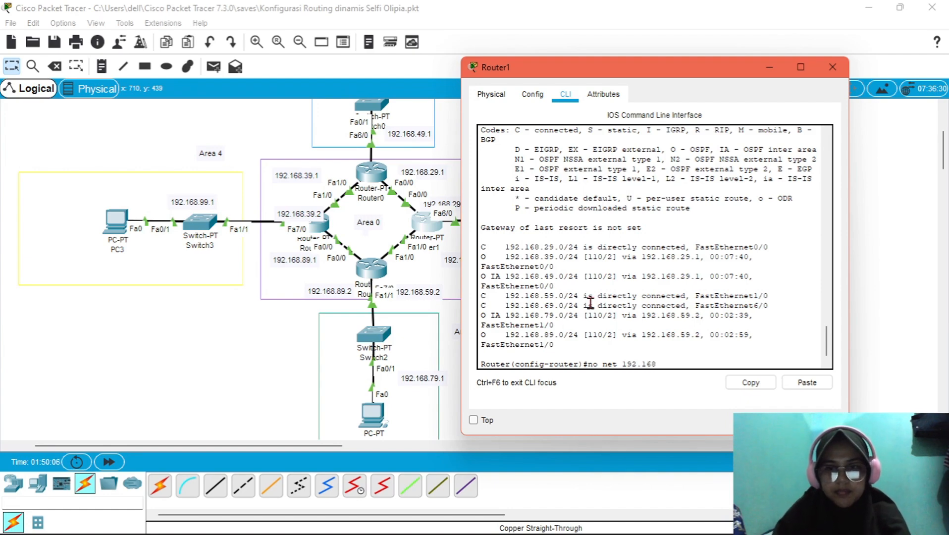
{"action": "type", "text": "."}
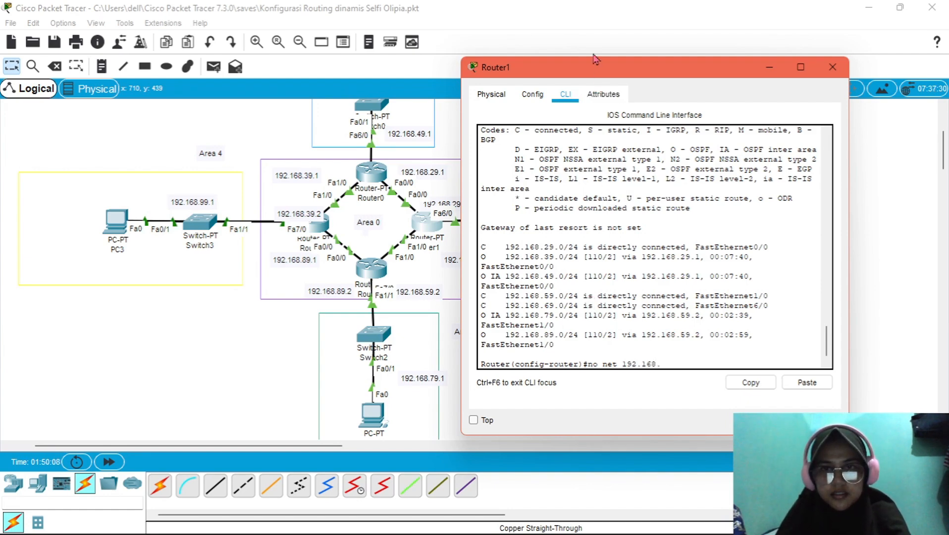
{"action": "left_click_drag", "start_coordinate": [595, 64], "coordinate": [615, 79]}
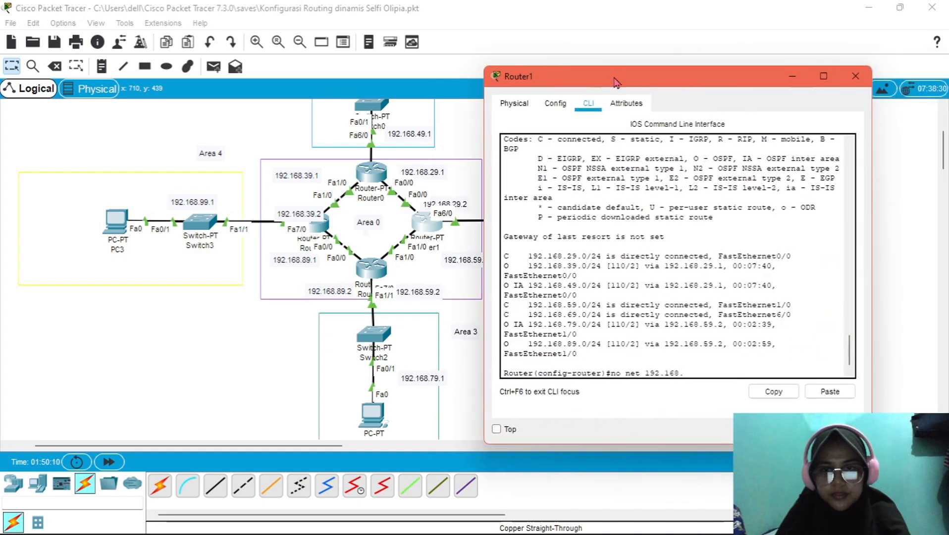
{"action": "type", "text": "69.0"}
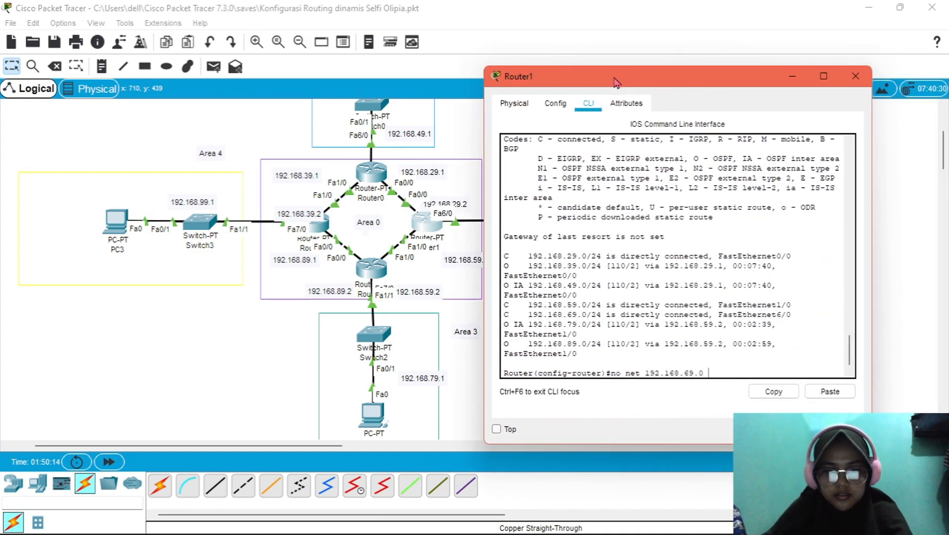
{"action": "type", "text": " 0.0.0"}
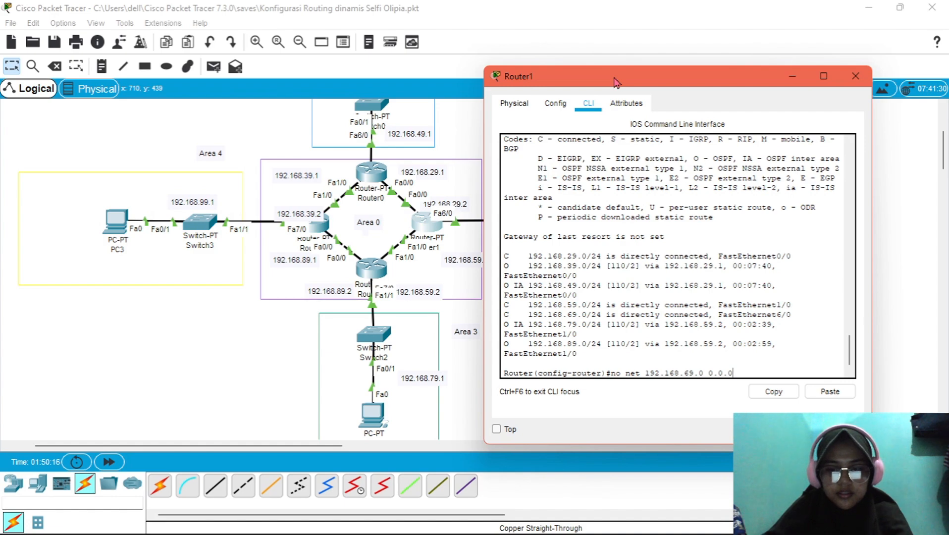
{"action": "type", "text": ".255"}
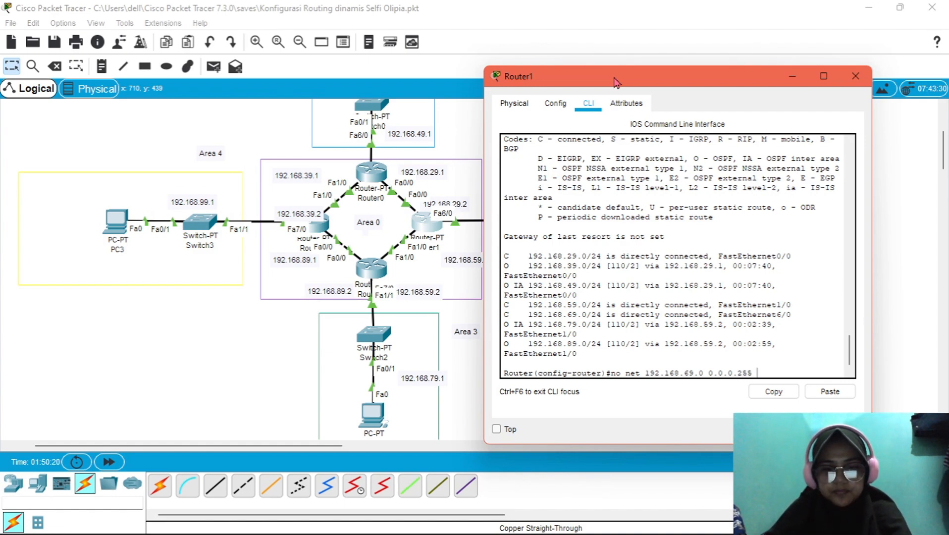
{"action": "type", "text": " area"}
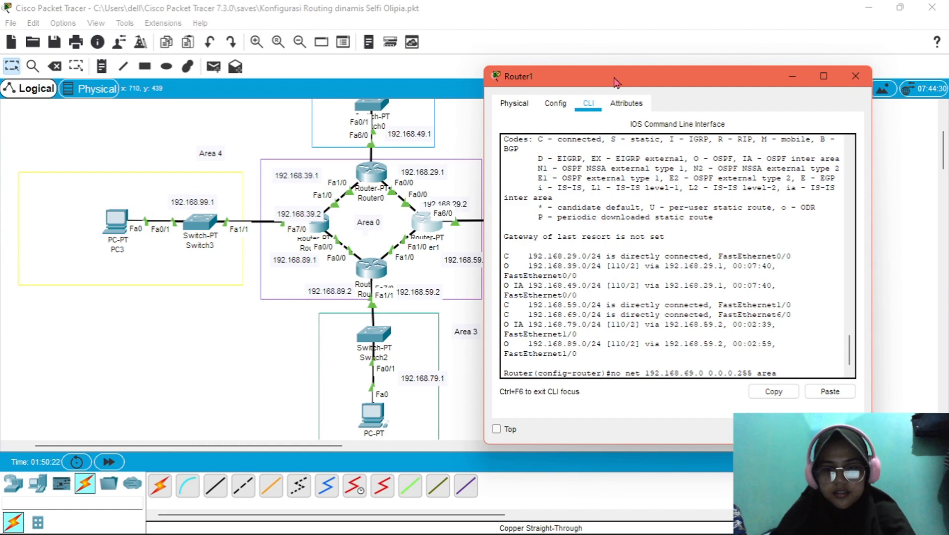
{"action": "type", "text": " 0"}
{"action": "key", "text": "Return"}
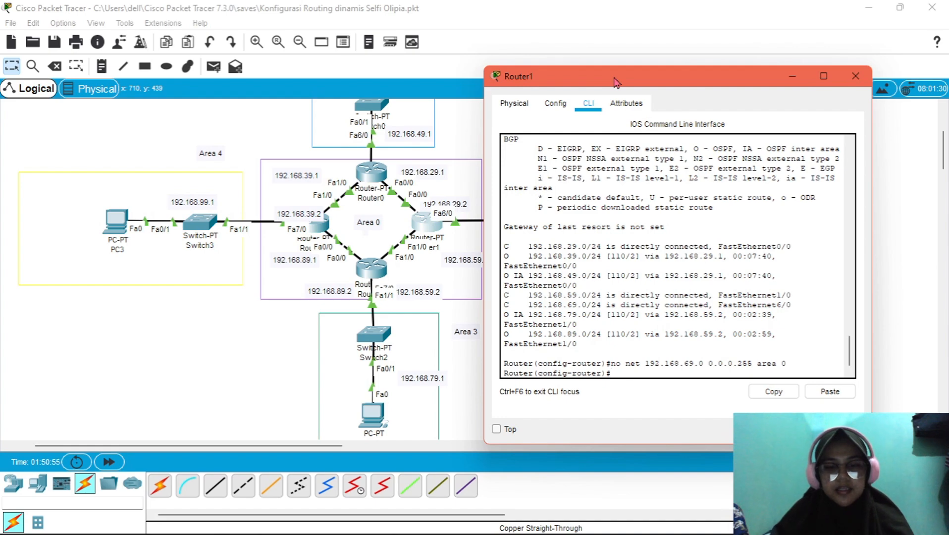
- Re-advertise network 192.168.69.0 with wildcard mask 0.0.0.255 in OSPF area 2 on Router1
{"action": "type", "text": "net 1"}
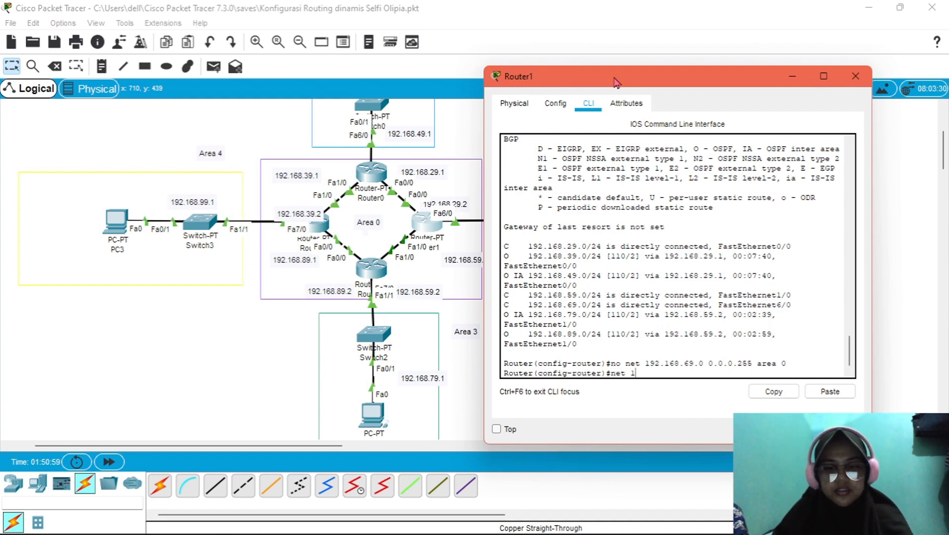
{"action": "type", "text": "92.16"}
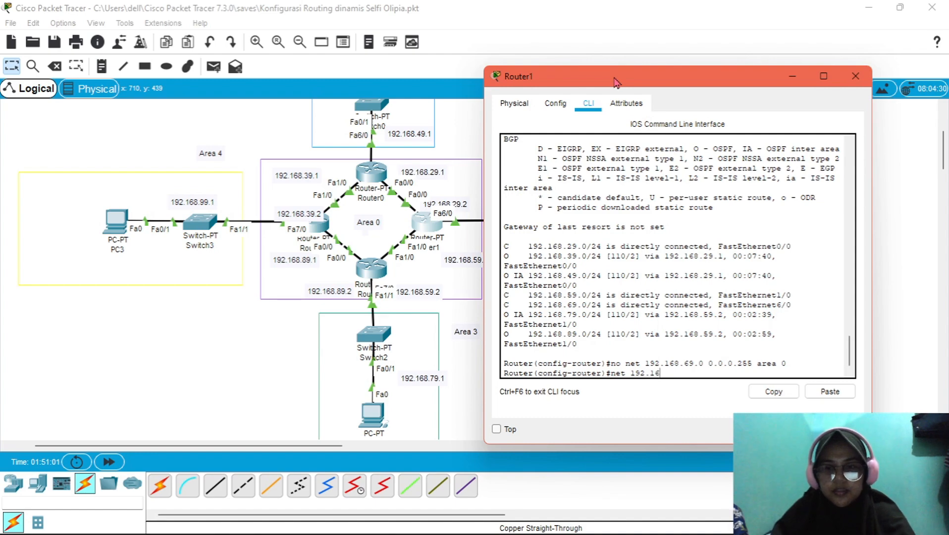
{"action": "type", "text": "8"}
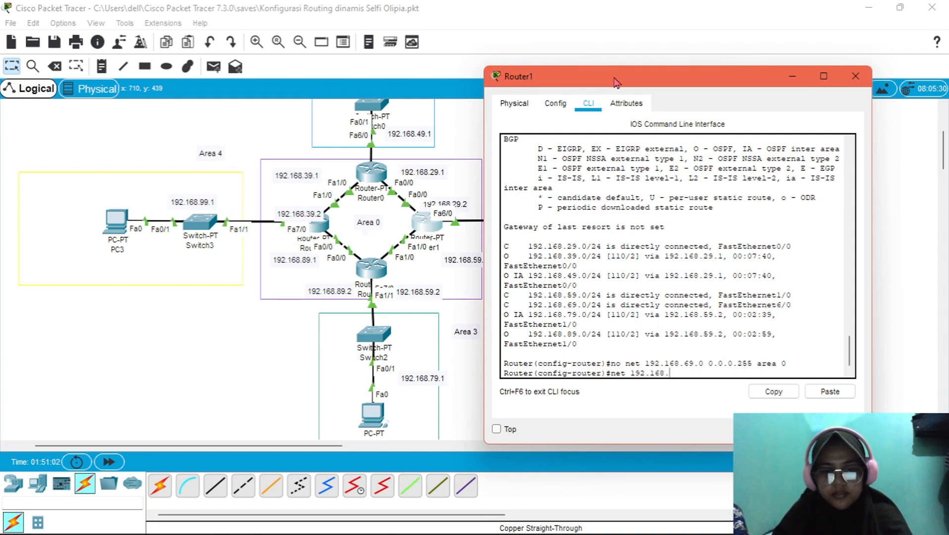
{"action": "type", "text": ".69"}
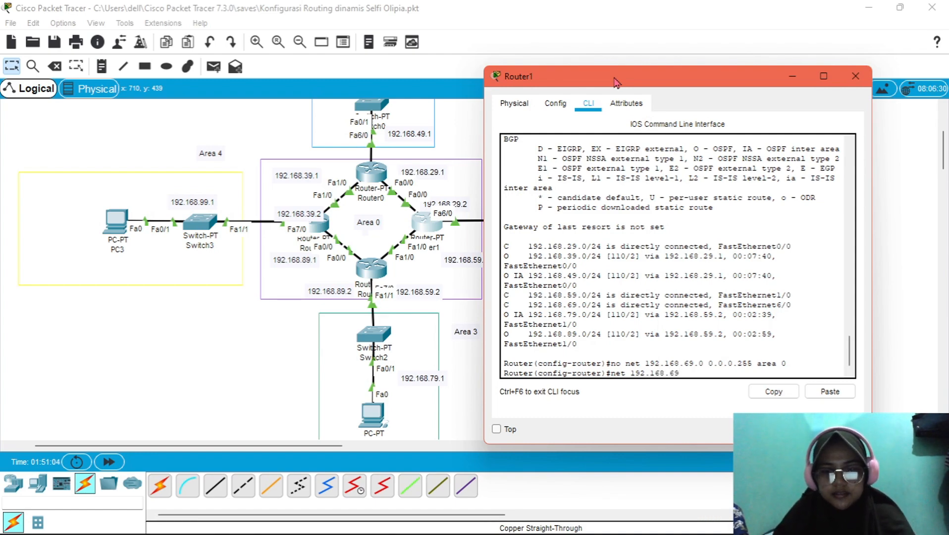
{"action": "type", "text": ".0 0.0"}
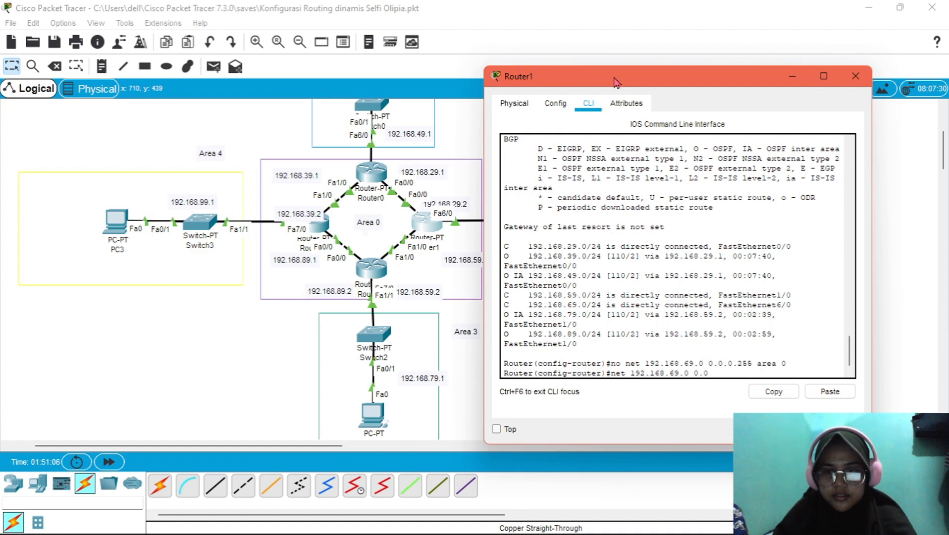
{"action": "type", "text": ".0."}
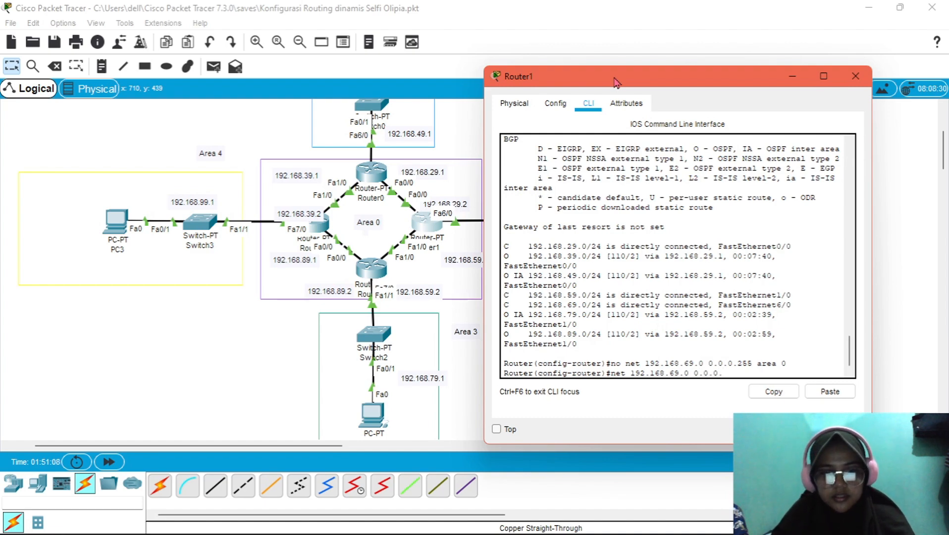
{"action": "type", "text": "255"}
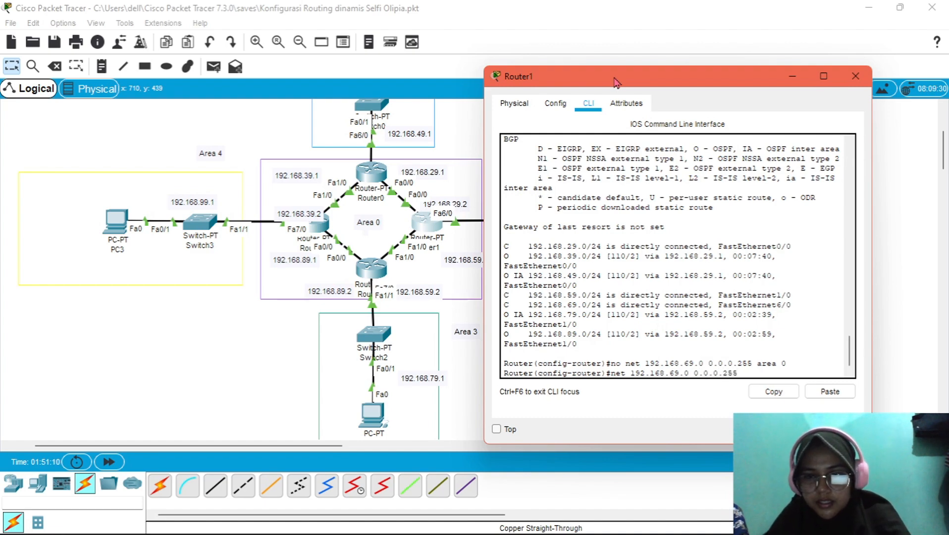
{"action": "type", "text": " area"}
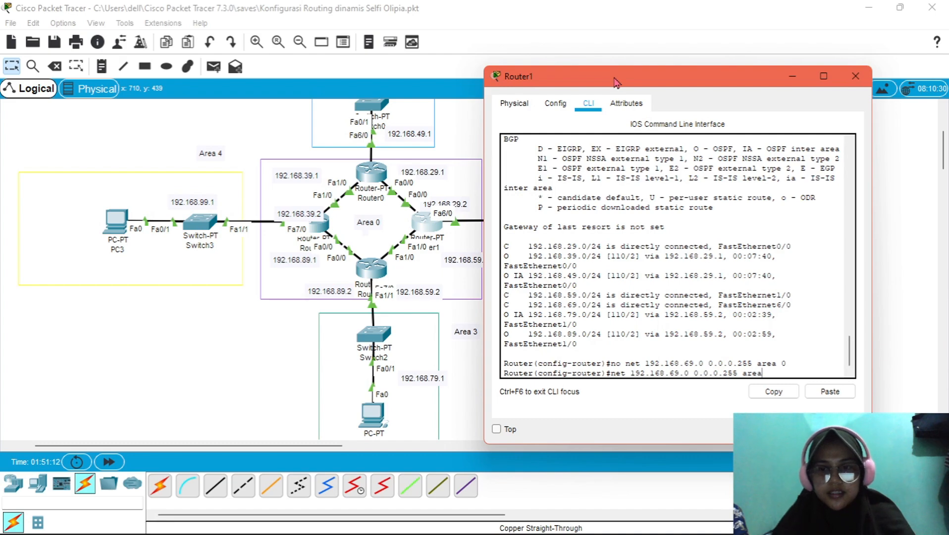
{"action": "left_click_drag", "start_coordinate": [643, 79], "coordinate": [711, 44]}
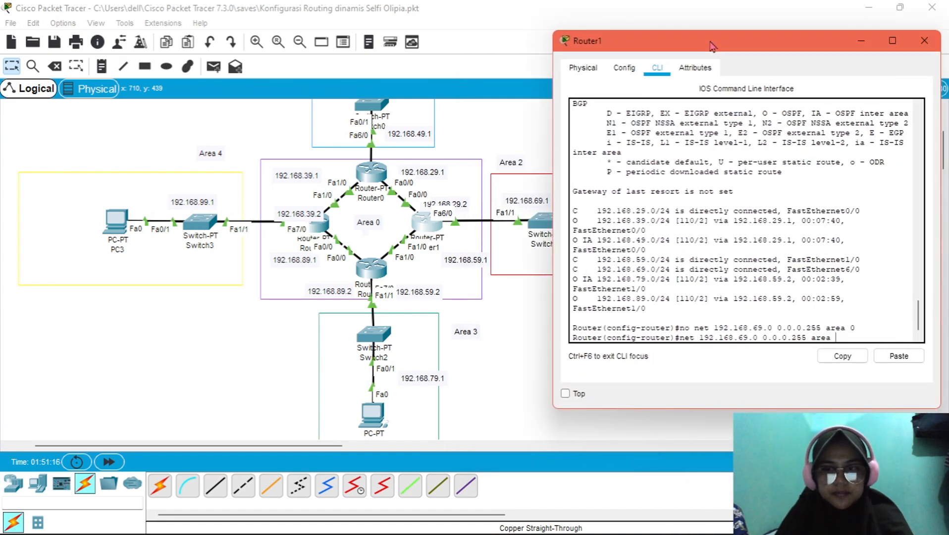
{"action": "type", "text": "a 2"}
{"action": "key", "text": "Return"}
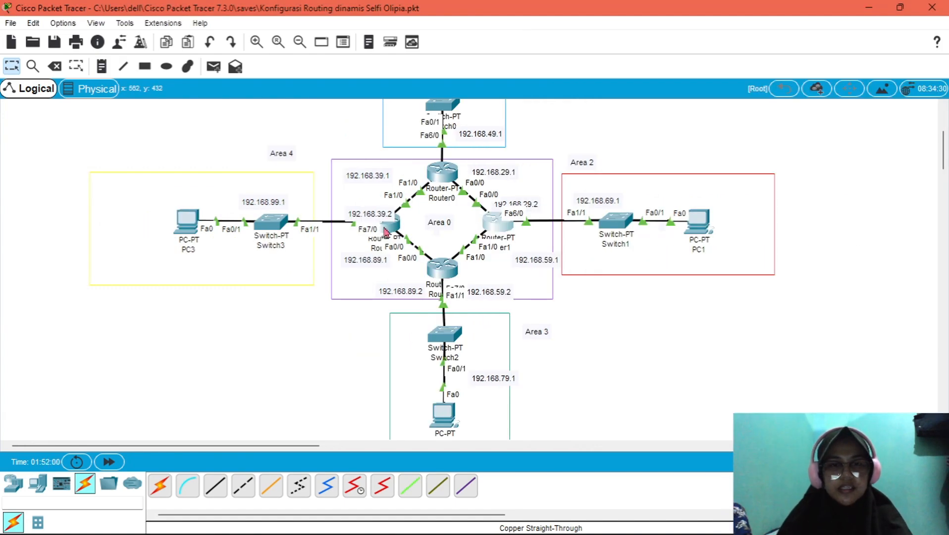
- Open Router3's command line, enter global configuration mode and start OSPF process 10
{"action": "left_click", "coordinate": [397, 227]}
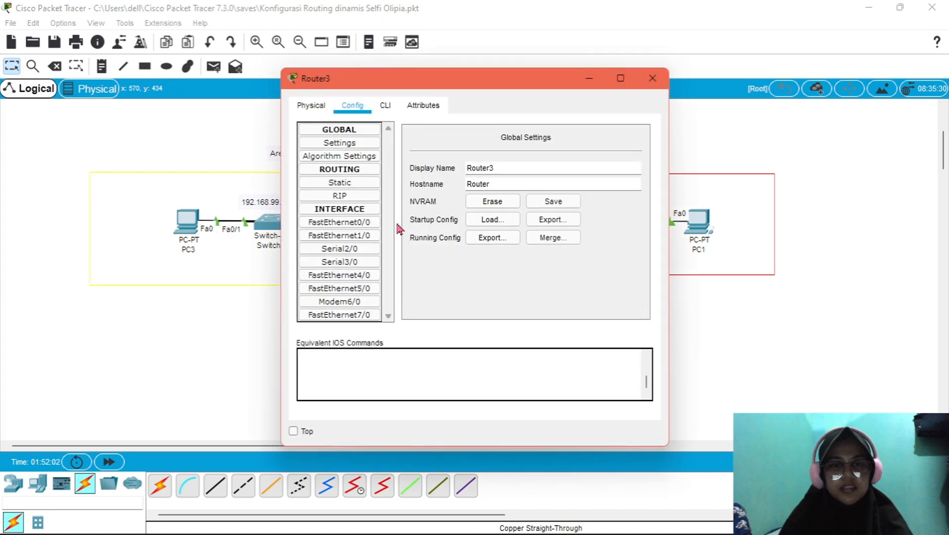
{"action": "left_click", "coordinate": [386, 106]}
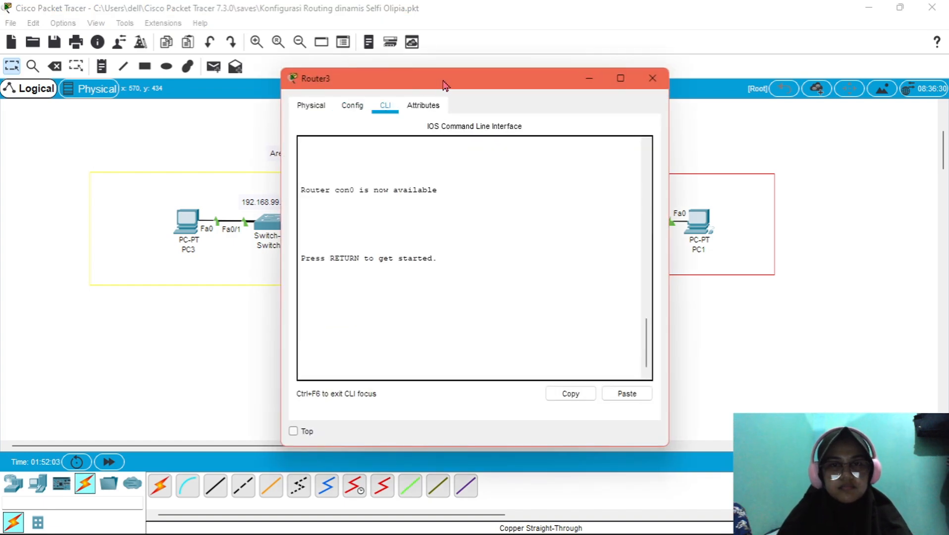
{"action": "left_click_drag", "start_coordinate": [444, 85], "coordinate": [642, 75]}
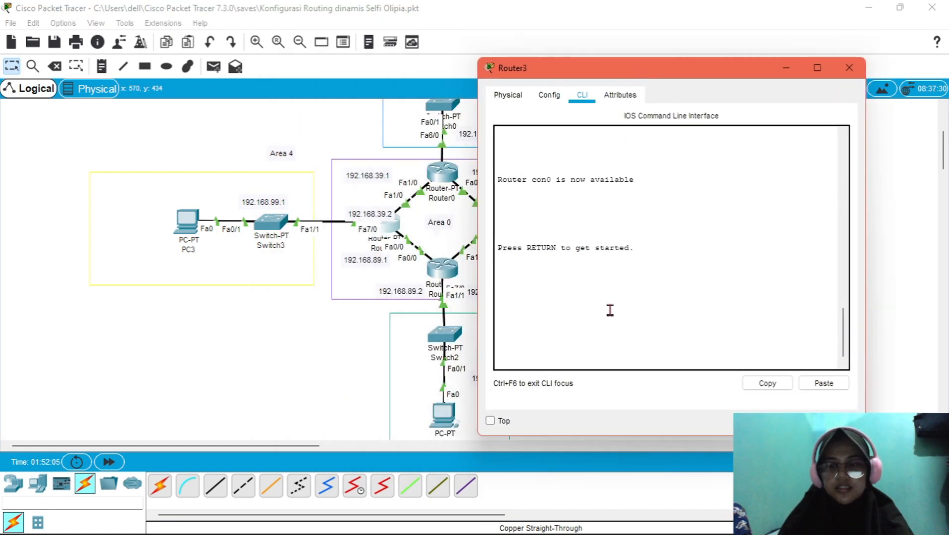
{"action": "key", "text": "Return"}
{"action": "type", "text": "en"}
{"action": "key", "text": "Return"}
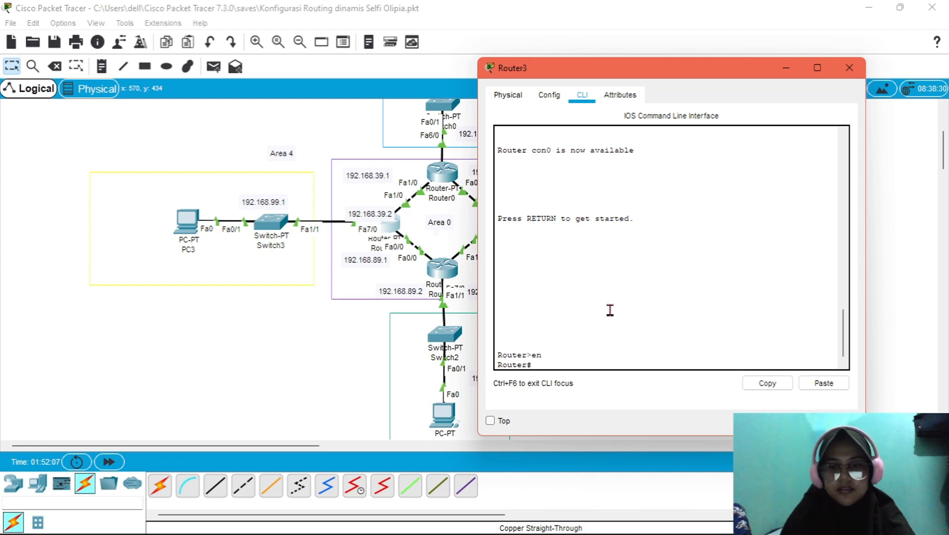
{"action": "type", "text": "conf t"}
{"action": "key", "text": "Return"}
{"action": "type", "text": "rou"}
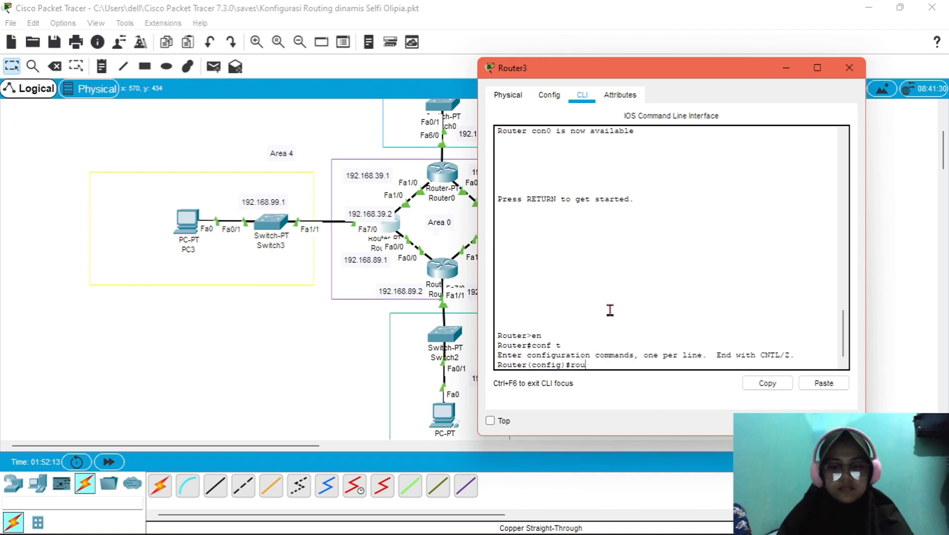
{"action": "type", "text": "te ospf 10"}
{"action": "key", "text": "Return"}
- Advertise network 192.168.89.0 with wildcard mask 0.0.0.255 in OSPF area 0 on Router3
{"action": "type", "text": "net 192."}
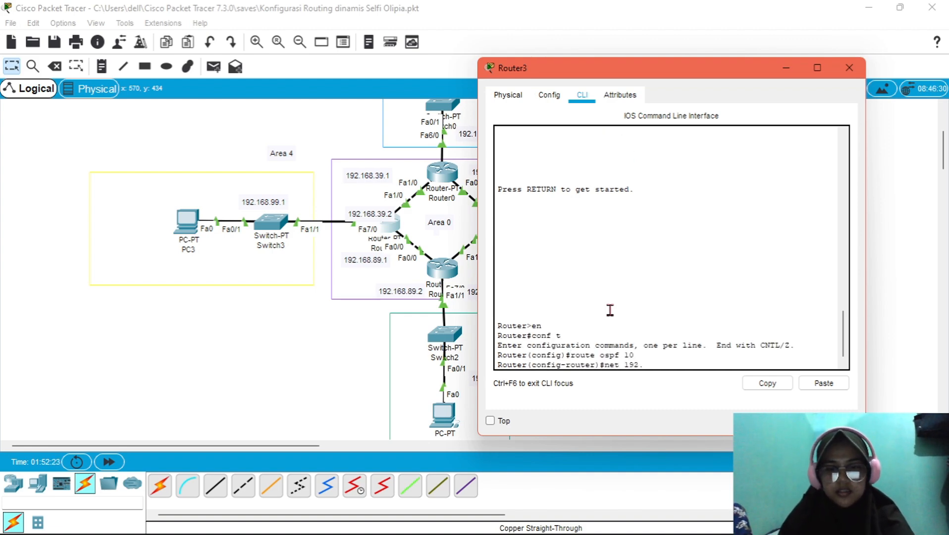
{"action": "type", "text": "168.89.0 0.0.0.255"}
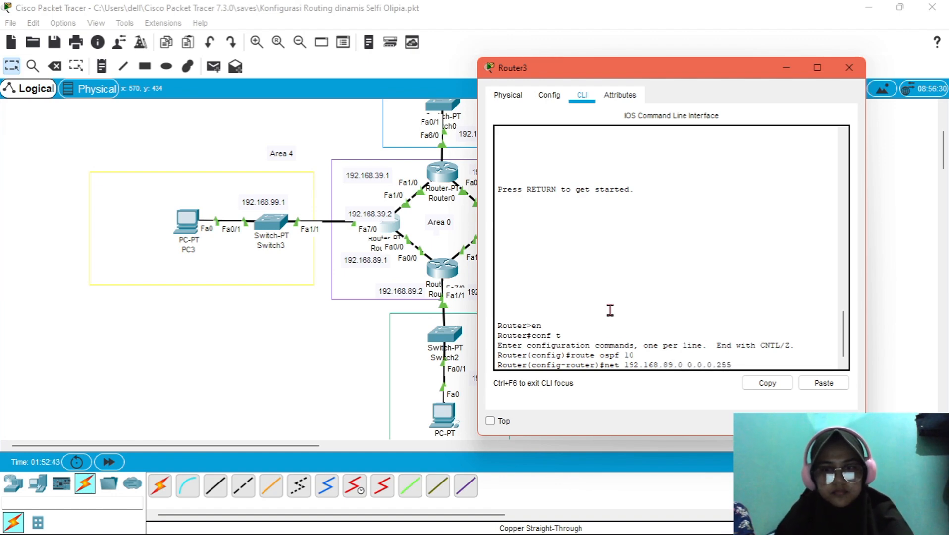
{"action": "type", "text": " area 0"}
{"action": "key", "text": "Return"}
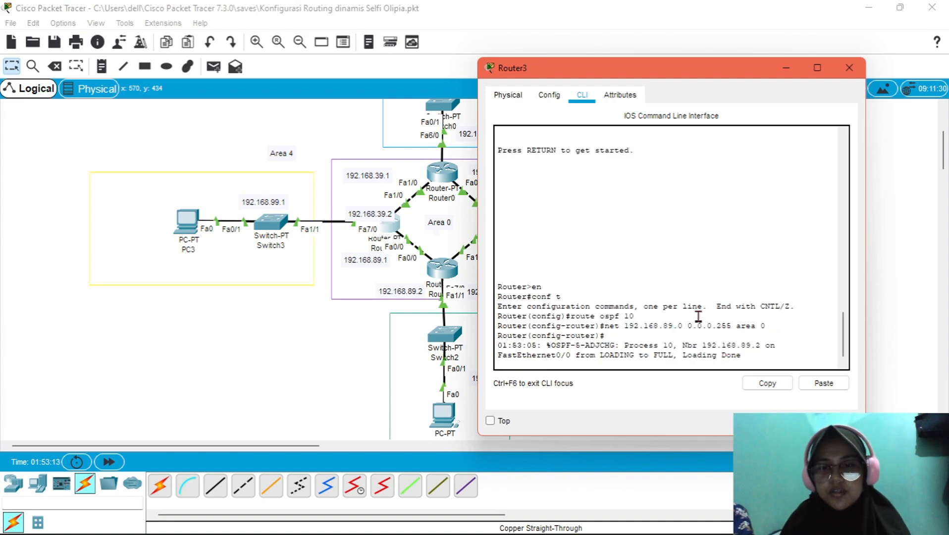
{"action": "key", "text": "Return"}
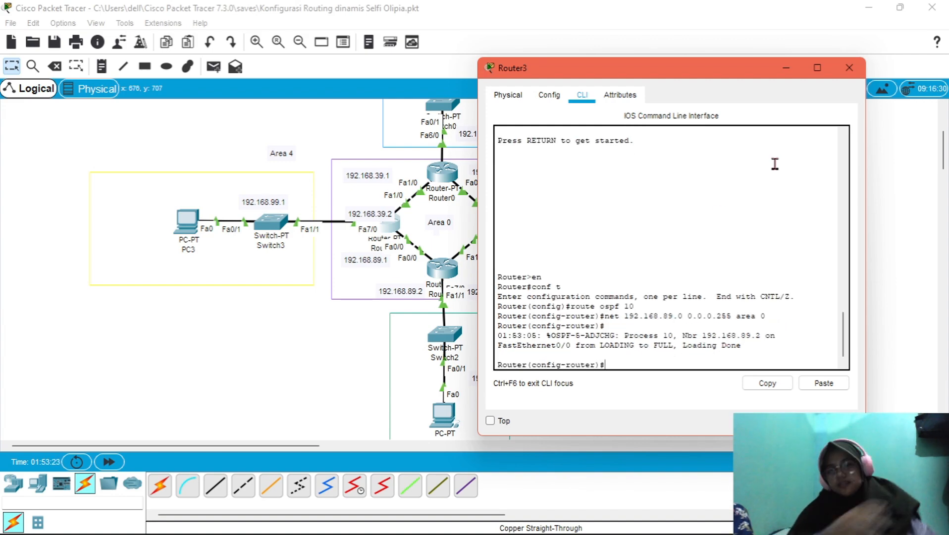
{"action": "left_click", "coordinate": [786, 68]}
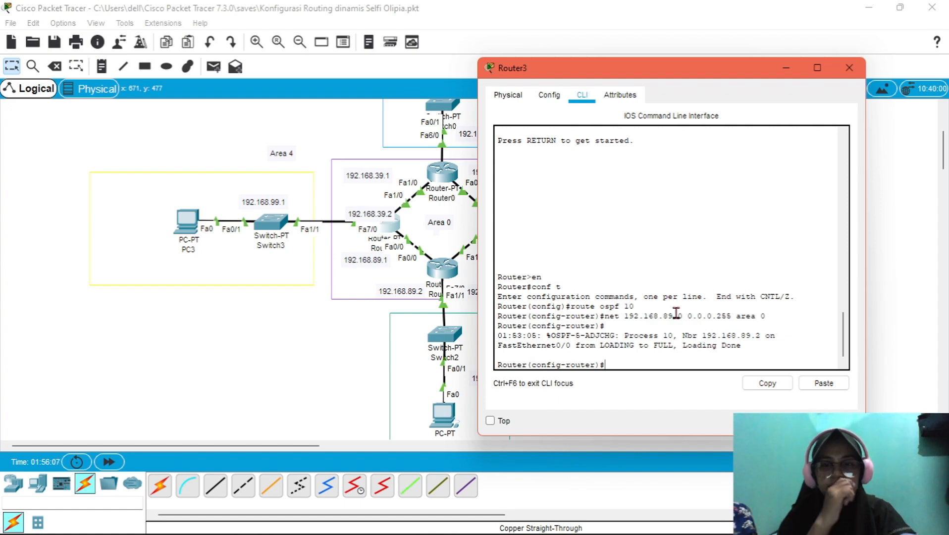
- Advertise network 192.168.39.0 with wildcard mask 0.0.0.255 in OSPF area 0 on Router3
{"action": "type", "text": "net 192.16"}
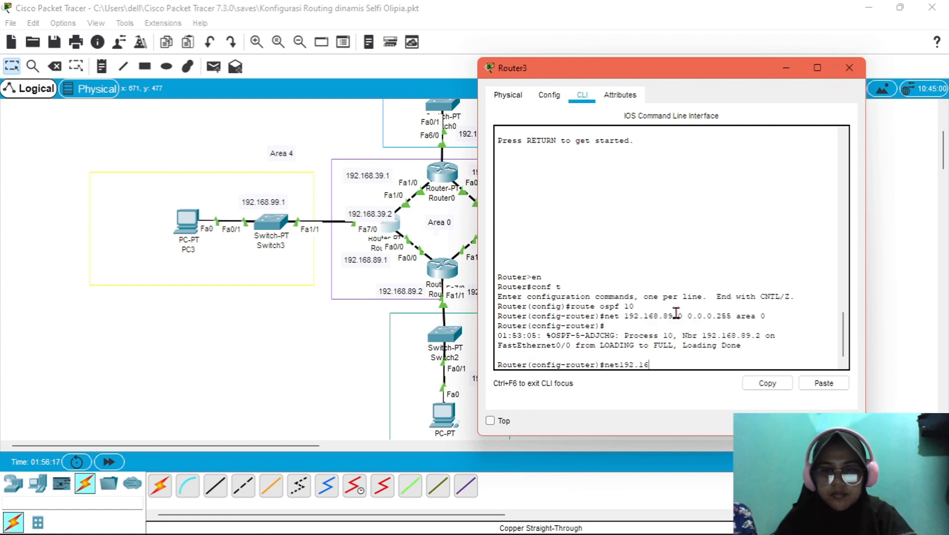
{"action": "type", "text": "8"}
{"action": "key", "text": "Left"}
{"action": "key", "text": "Left"}
{"action": "key", "text": "Left"}
{"action": "key", "text": "Left"}
{"action": "key", "text": "Left"}
{"action": "key", "text": "Left"}
{"action": "key", "text": "Left"}
{"action": "key", "text": "Right"}
{"action": "key", "text": "Right"}
{"action": "key", "text": "Right"}
{"action": "key", "text": "Right"}
{"action": "key", "text": "Right"}
{"action": "key", "text": "Right"}
{"action": "key", "text": "Right"}
{"action": "type", "text": ".39"}
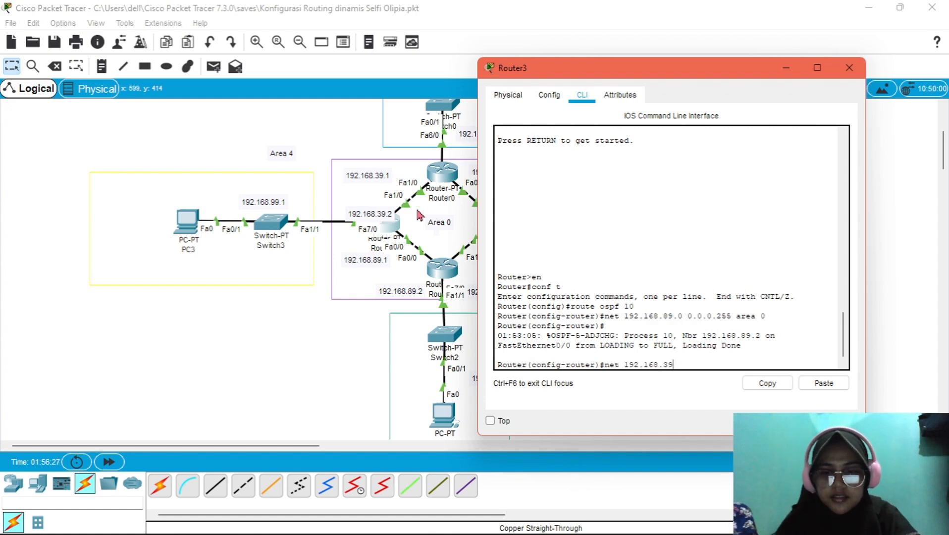
{"action": "type", "text": ".0 0.0.0.255 area 0"}
{"action": "key", "text": "Return"}
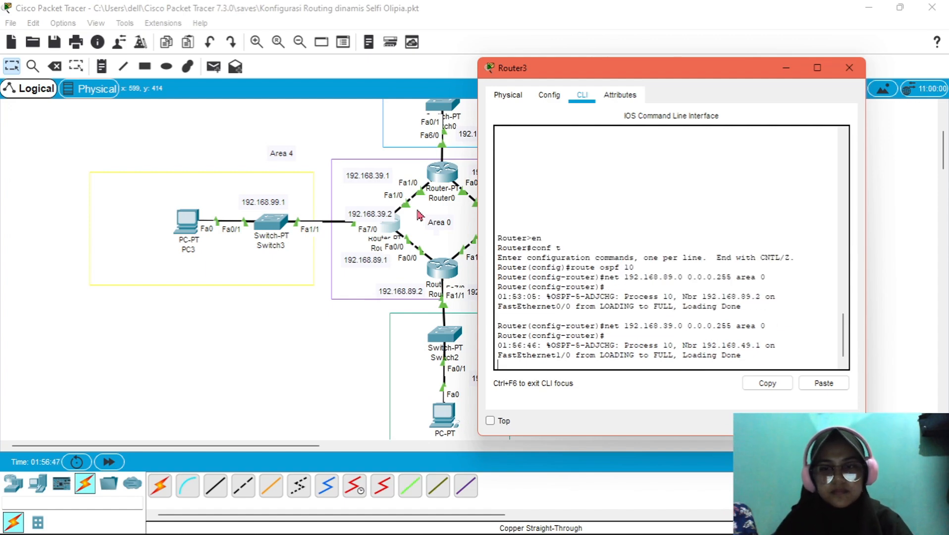
- Advertise network 192.168.99.0 with wildcard mask 0.0.0.255 in OSPF area 4 on Router3 and close its window
{"action": "key", "text": "Return"}
{"action": "key", "text": "Up"}
{"action": "key", "text": "Left"}
{"action": "key", "text": "Left"}
{"action": "key", "text": "Left"}
{"action": "key", "text": "Left"}
{"action": "key", "text": "Left"}
{"action": "key", "text": "Left"}
{"action": "key", "text": "Left"}
{"action": "key", "text": "Left"}
{"action": "key", "text": "Left"}
{"action": "key", "text": "Left"}
{"action": "key", "text": "Left"}
{"action": "key", "text": "Left"}
{"action": "key", "text": "Left"}
{"action": "key", "text": "Left"}
{"action": "key", "text": "Left"}
{"action": "key", "text": "Left"}
{"action": "key", "text": "Left"}
{"action": "key", "text": "Left"}
{"action": "key", "text": "Left"}
{"action": "key", "text": "Left"}
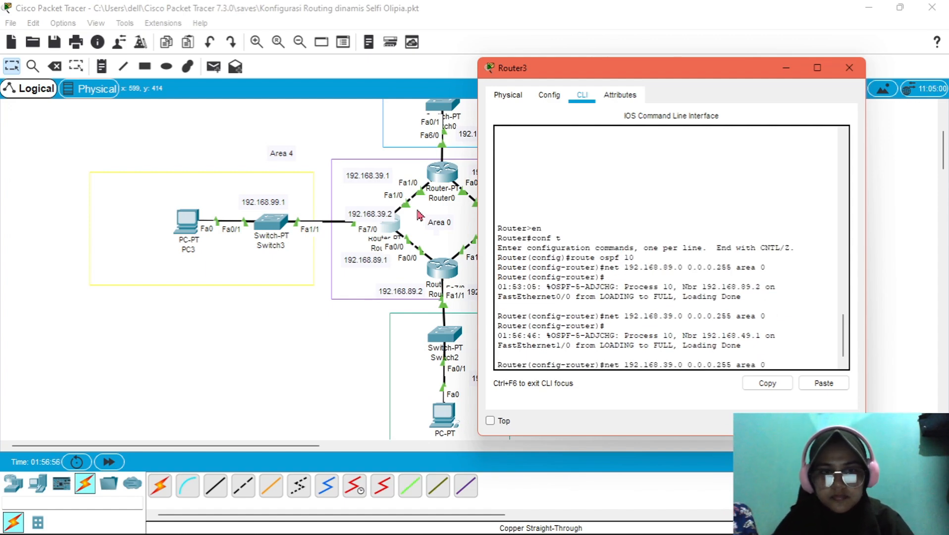
{"action": "key", "text": "BackSpace"}
{"action": "type", "text": "9"}
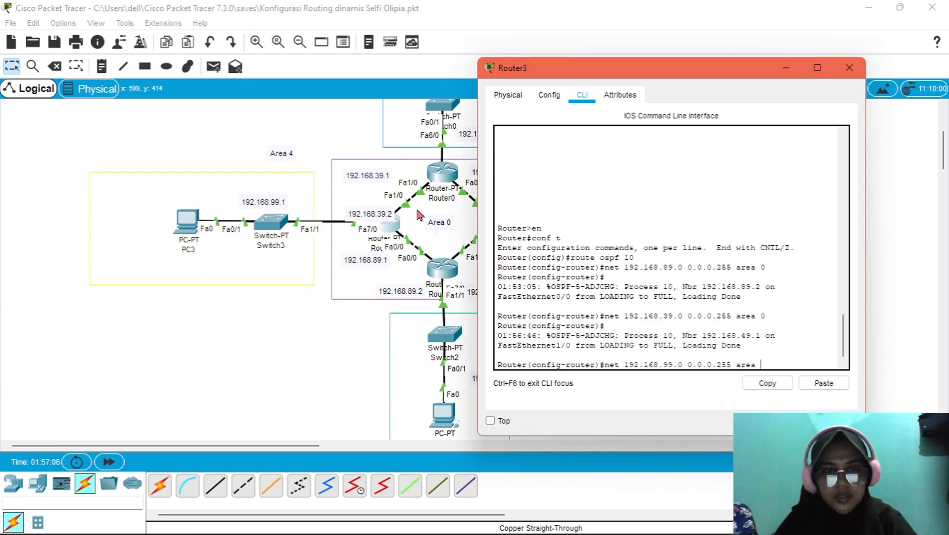
{"action": "type", "text": "4"}
{"action": "key", "text": "Return"}
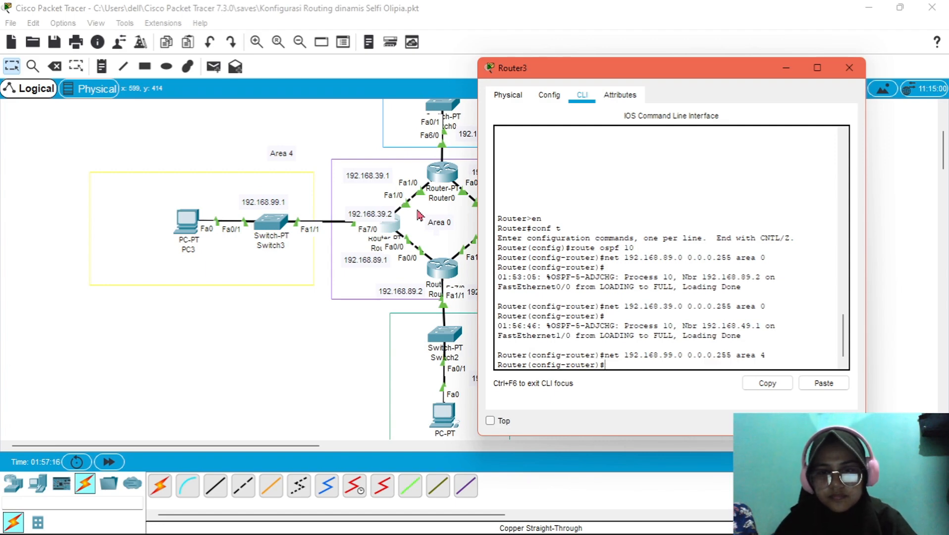
{"action": "left_click", "coordinate": [849, 68]}
{"action": "scroll", "coordinate": [495, 223], "scroll_direction": "up", "scroll_amount": 3}
{"action": "left_click", "coordinate": [384, 290]}
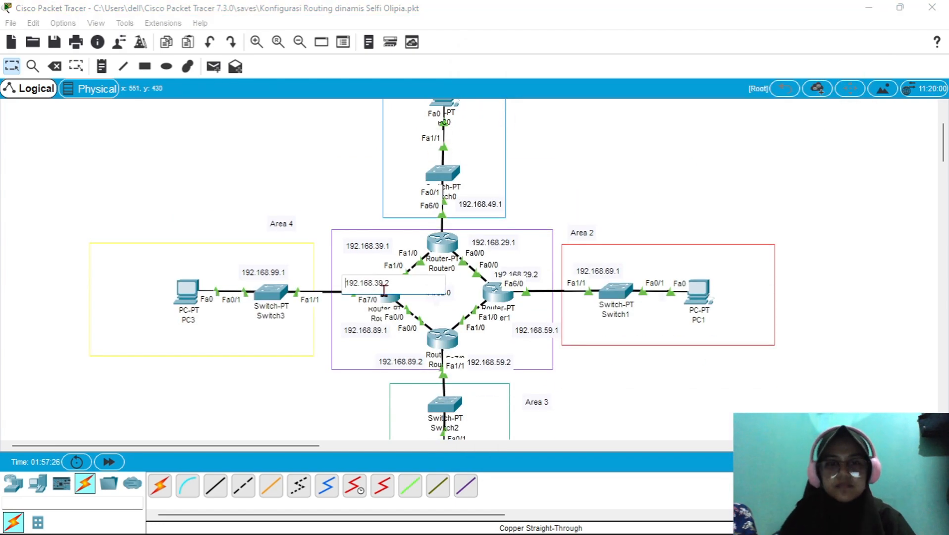
{"action": "left_click", "coordinate": [174, 121]}
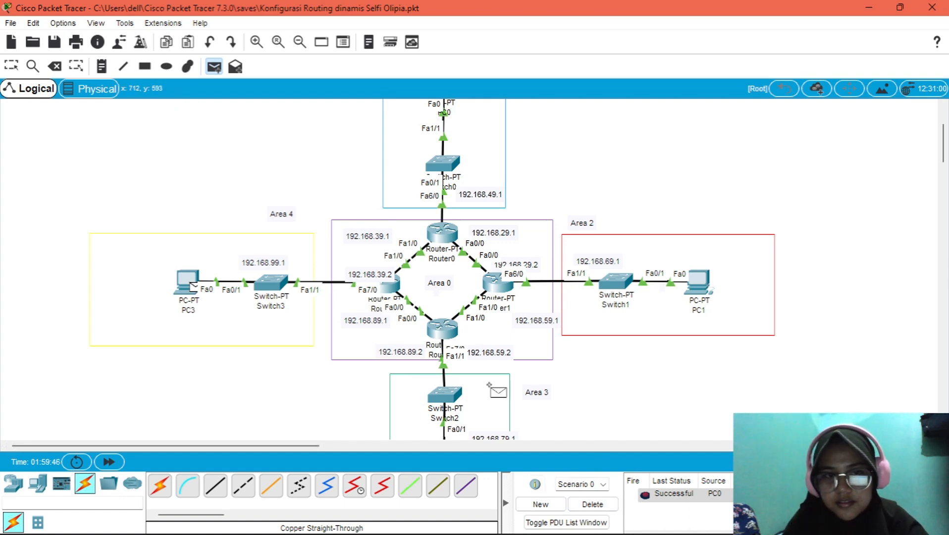
- Finish sending a simple PDU from PC3 to PC0, and delete the scenario to clear its PDU list
{"action": "scroll", "coordinate": [489, 385], "scroll_direction": "up", "scroll_amount": 2}
{"action": "left_click", "coordinate": [446, 126]}
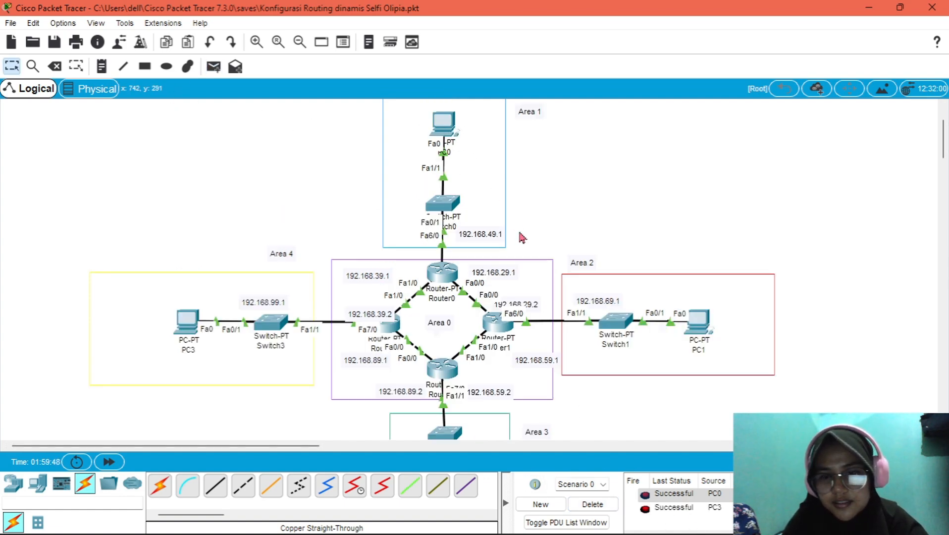
{"action": "scroll", "coordinate": [522, 237], "scroll_direction": "down", "scroll_amount": 5}
{"action": "left_click", "coordinate": [584, 510]}
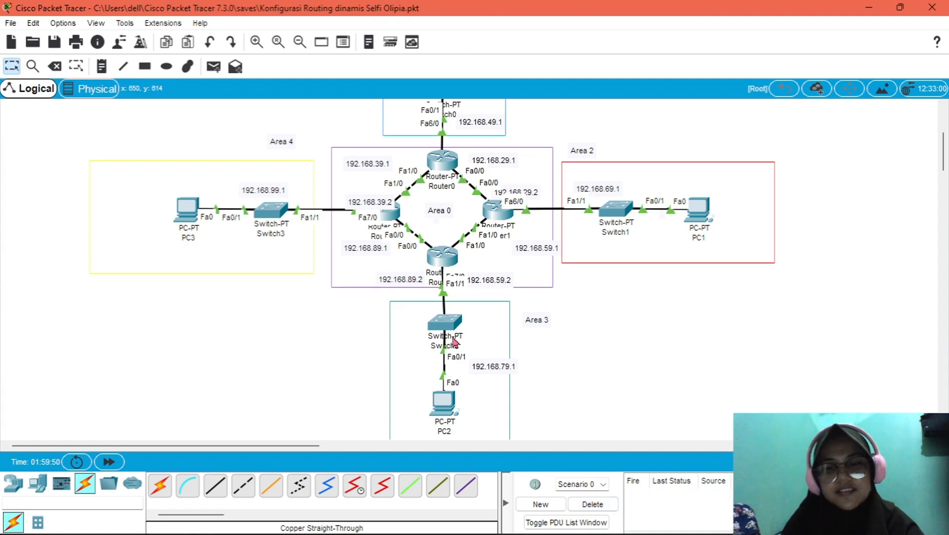
- Send a simple PDU from PC0 in Area 1 to PC1 in Area 2 to test connectivity
{"action": "scroll", "coordinate": [432, 342], "scroll_direction": "up", "scroll_amount": 6}
{"action": "scroll", "coordinate": [424, 257], "scroll_direction": "down", "scroll_amount": 4}
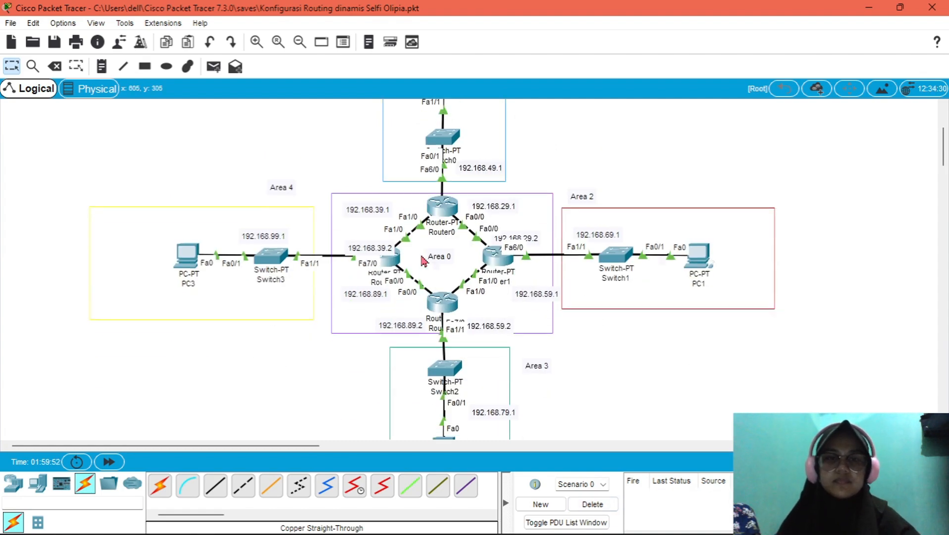
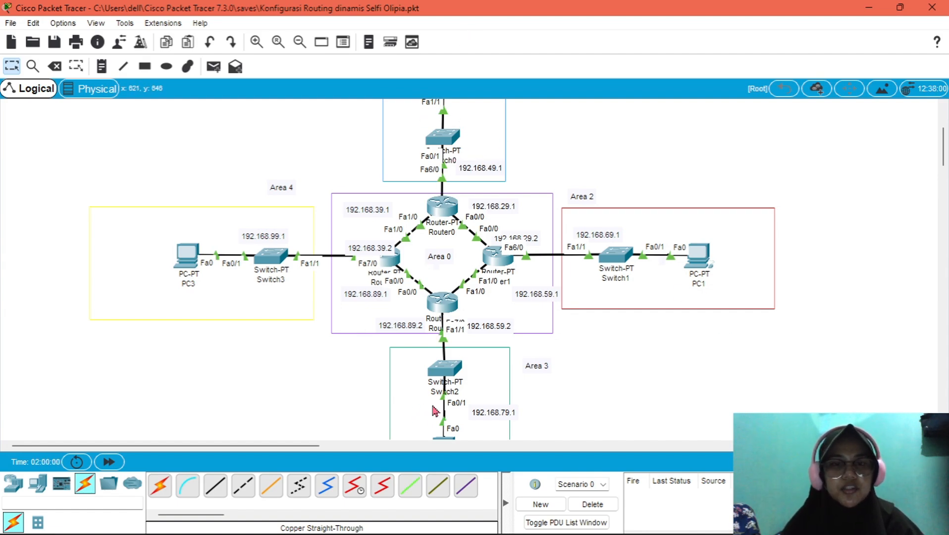
{"action": "left_click", "coordinate": [217, 66]}
{"action": "scroll", "coordinate": [445, 204], "scroll_direction": "up", "scroll_amount": 1}
{"action": "scroll", "coordinate": [445, 204], "scroll_direction": "up", "scroll_amount": 3}
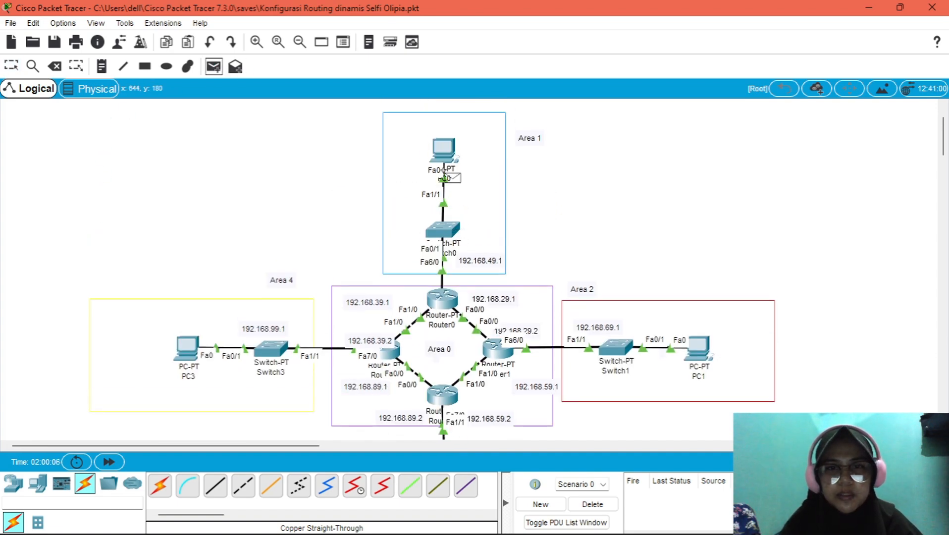
{"action": "left_click", "coordinate": [446, 148]}
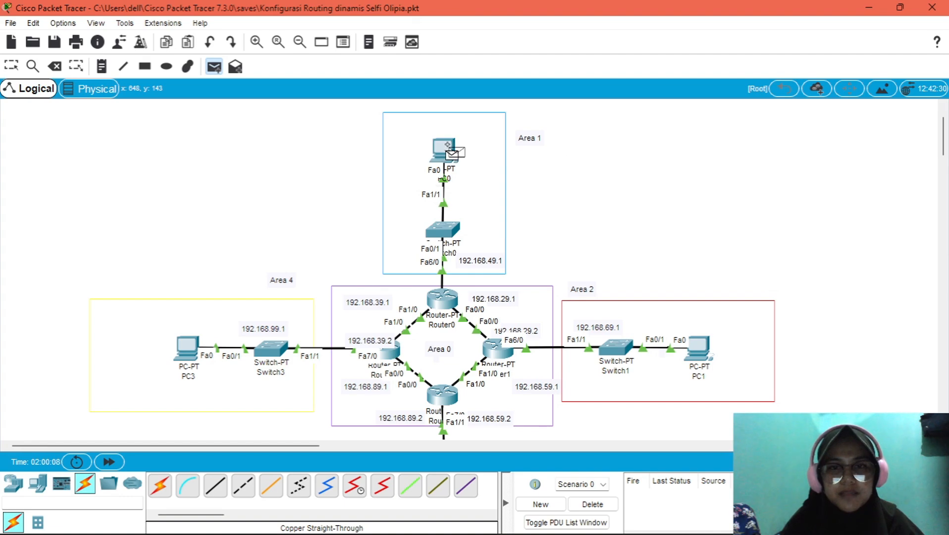
{"action": "left_click", "coordinate": [707, 356]}
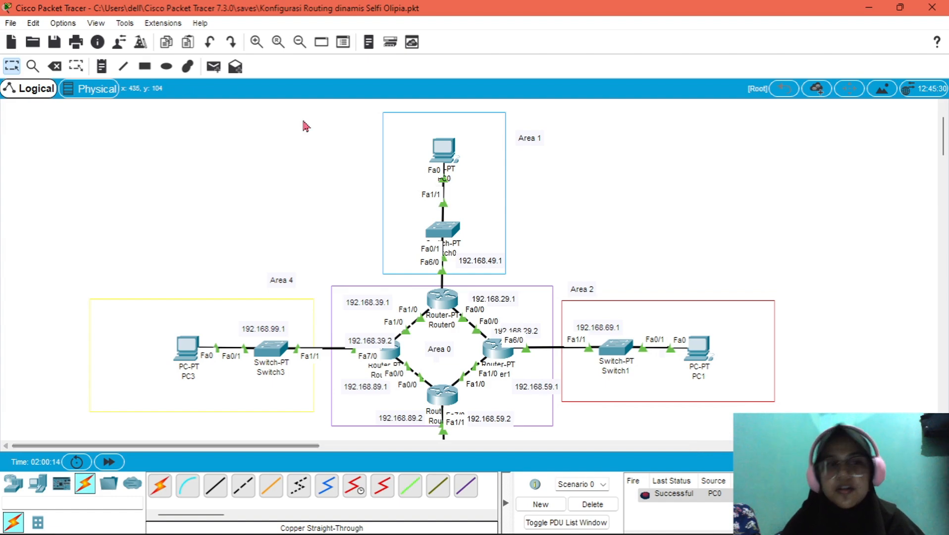
- Send a simple PDU from PC0 in Area 1 to PC2 in Area 3 to test connectivity
{"action": "left_click", "coordinate": [214, 67]}
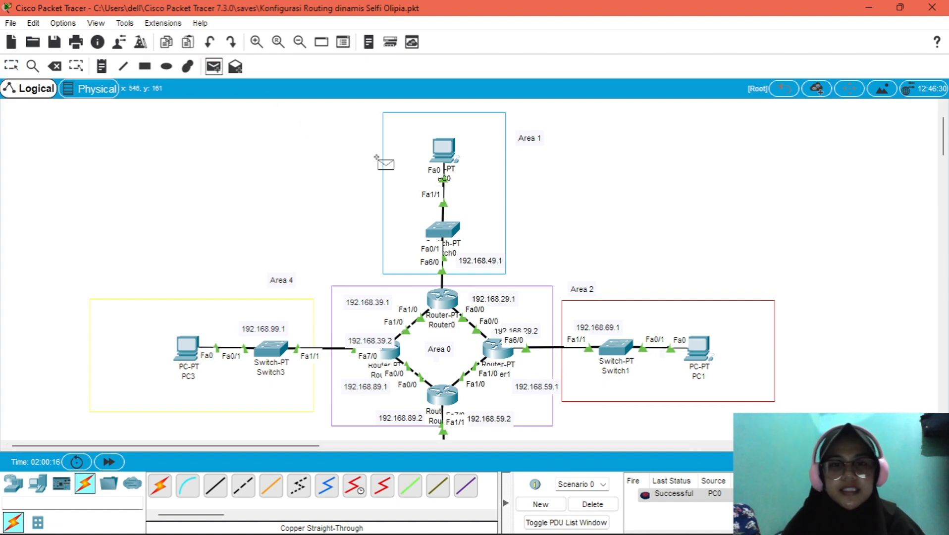
{"action": "left_click", "coordinate": [439, 147]}
{"action": "scroll", "coordinate": [482, 353], "scroll_direction": "down", "scroll_amount": 11}
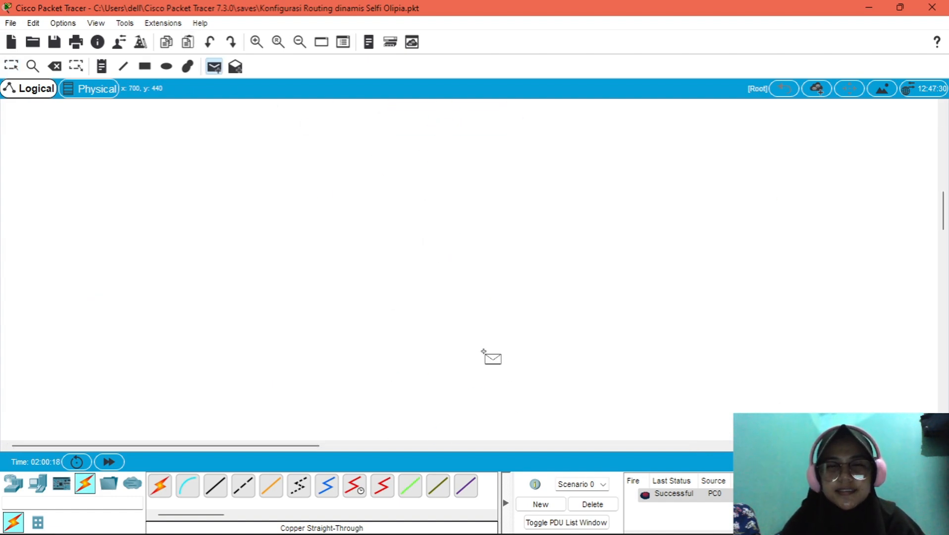
{"action": "scroll", "coordinate": [473, 243], "scroll_direction": "up", "scroll_amount": 4}
{"action": "left_click", "coordinate": [444, 186]}
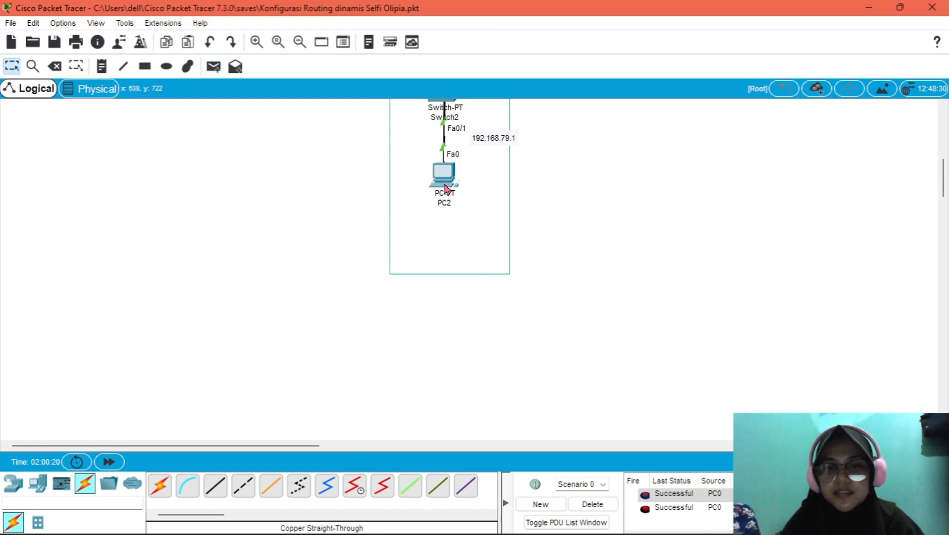
- Send a simple PDU from PC0 in Area 1 to PC3 in Area 4 to test connectivity
{"action": "scroll", "coordinate": [396, 184], "scroll_direction": "up", "scroll_amount": 4}
{"action": "scroll", "coordinate": [390, 335], "scroll_direction": "up", "scroll_amount": 4}
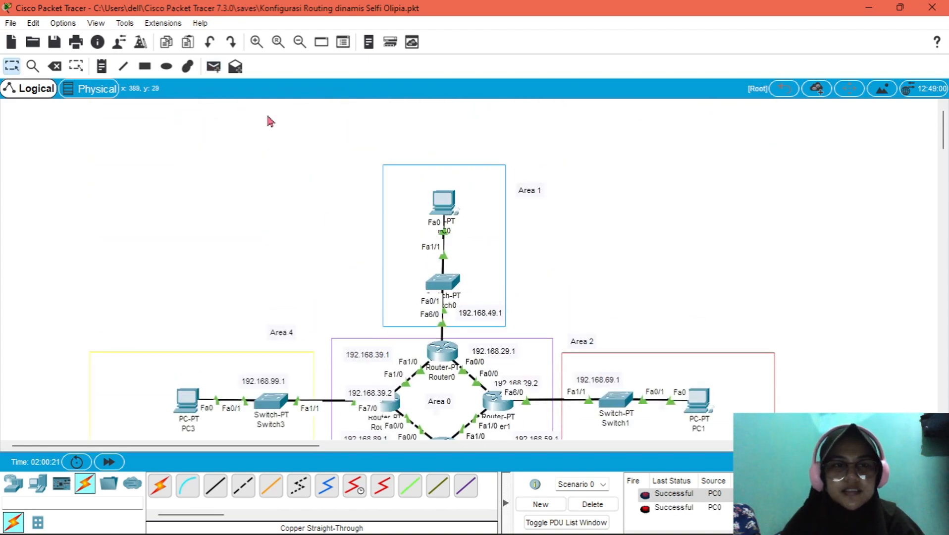
{"action": "left_click", "coordinate": [215, 68]}
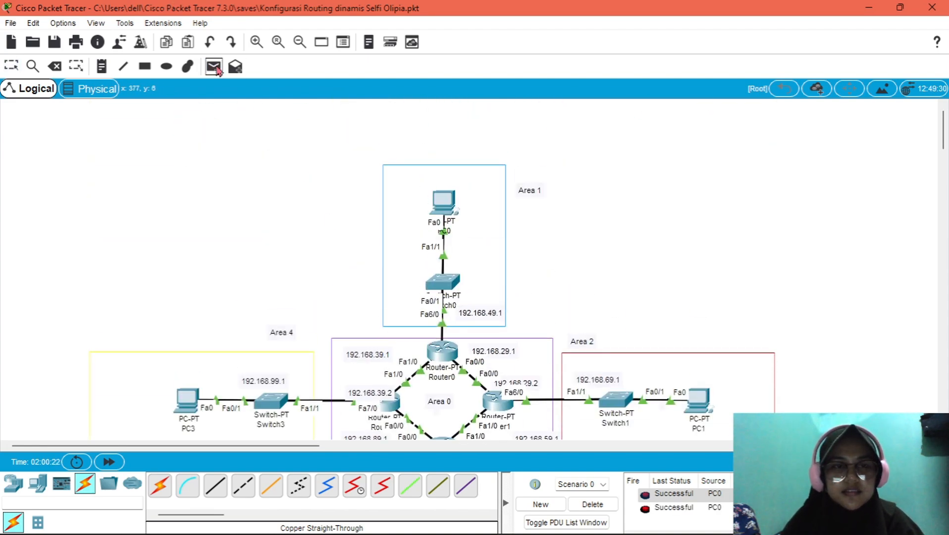
{"action": "left_click", "coordinate": [449, 206]}
{"action": "scroll", "coordinate": [449, 206], "scroll_direction": "down", "scroll_amount": 3}
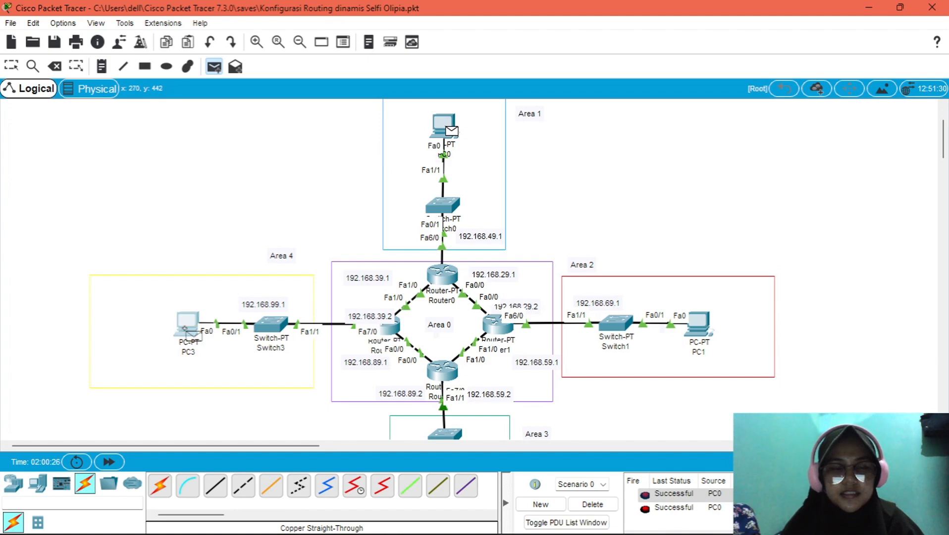
{"action": "left_click", "coordinate": [190, 336]}
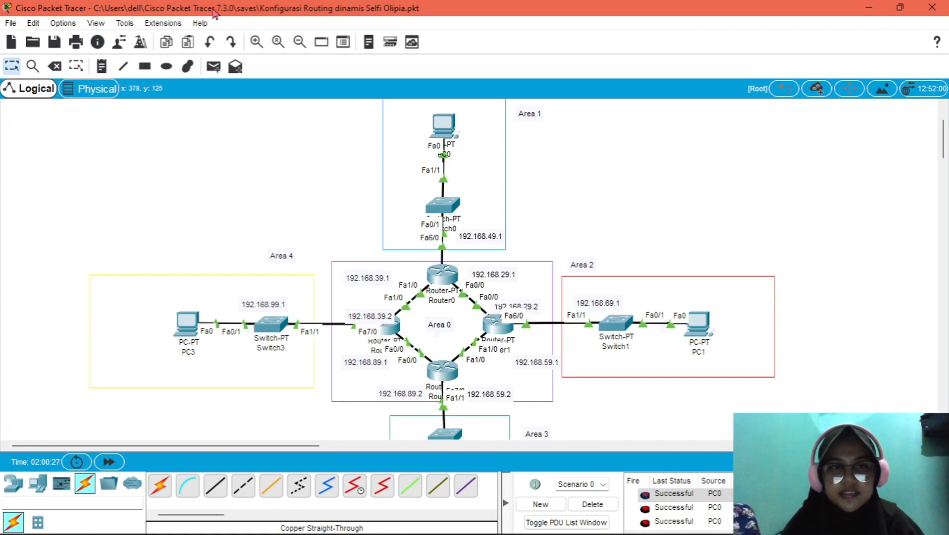
- Send a simple PDU from PC1 in Area 2 to PC0 in Area 1
{"action": "left_click", "coordinate": [213, 66]}
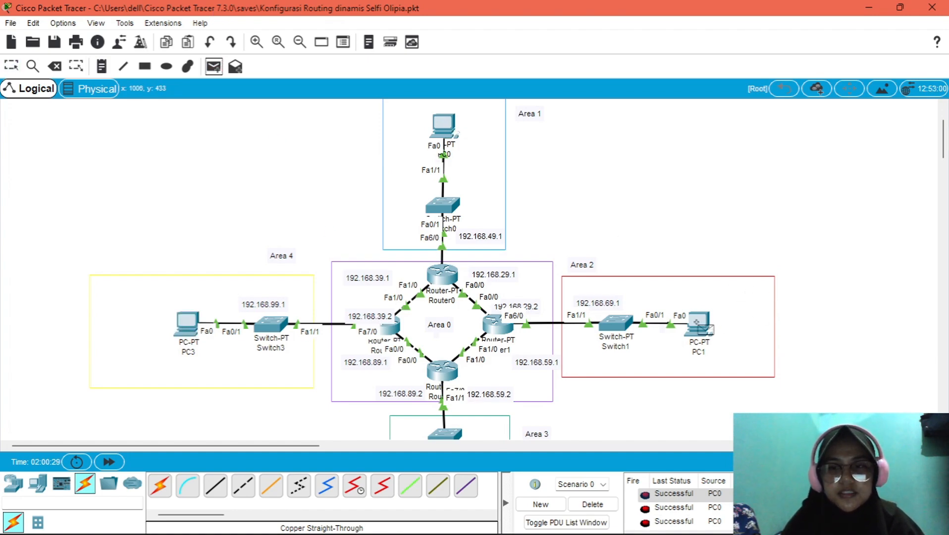
{"action": "left_click", "coordinate": [698, 322]}
{"action": "left_click", "coordinate": [448, 130]}
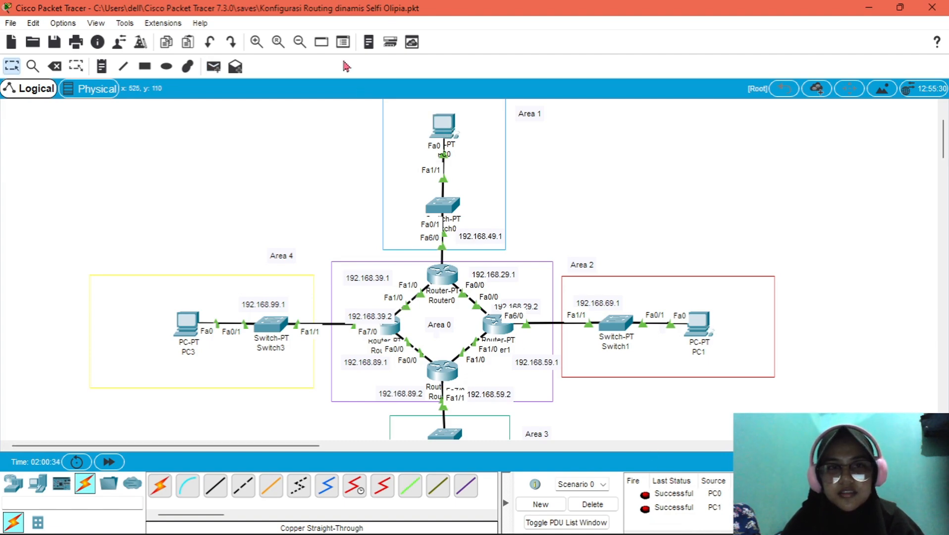
- Send simple PDUs from PC1 in Area 2 to PC2 in Area 3 and to PC3 in Area 4
{"action": "left_click", "coordinate": [213, 66]}
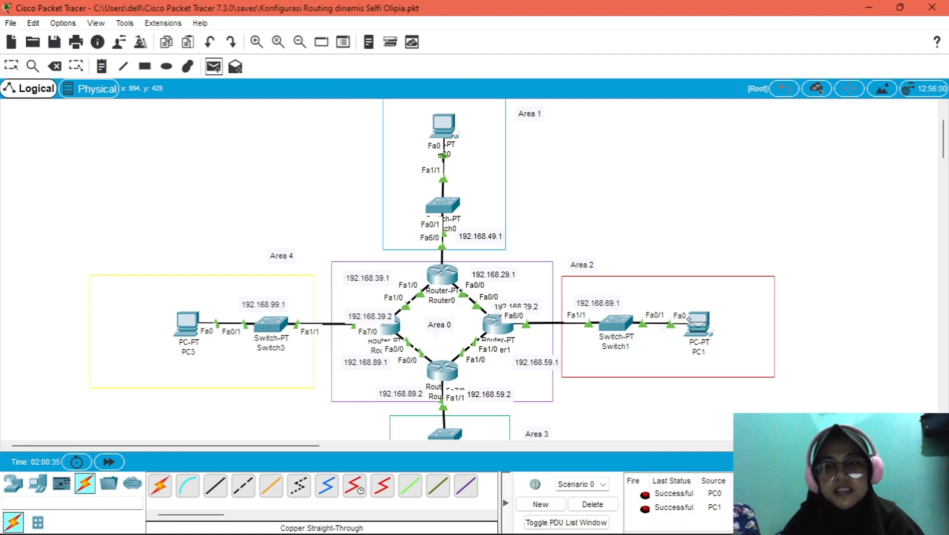
{"action": "left_click", "coordinate": [694, 326]}
{"action": "scroll", "coordinate": [432, 411], "scroll_direction": "down", "scroll_amount": 3}
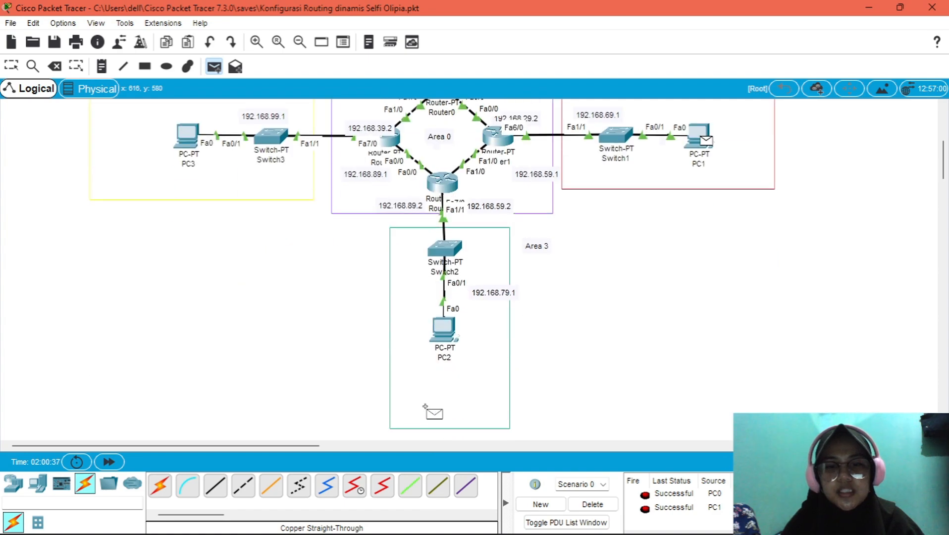
{"action": "left_click", "coordinate": [443, 337]}
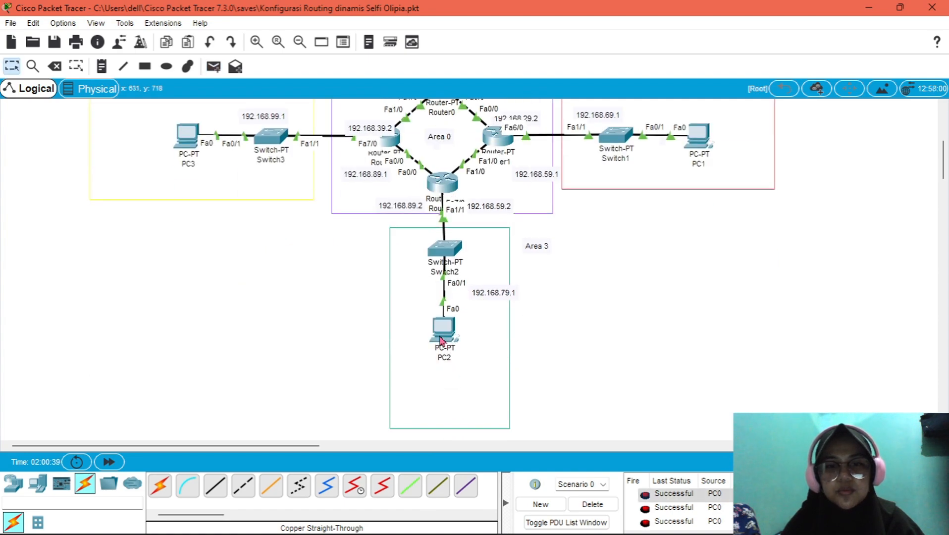
{"action": "left_click", "coordinate": [214, 66]}
{"action": "left_click", "coordinate": [699, 132]}
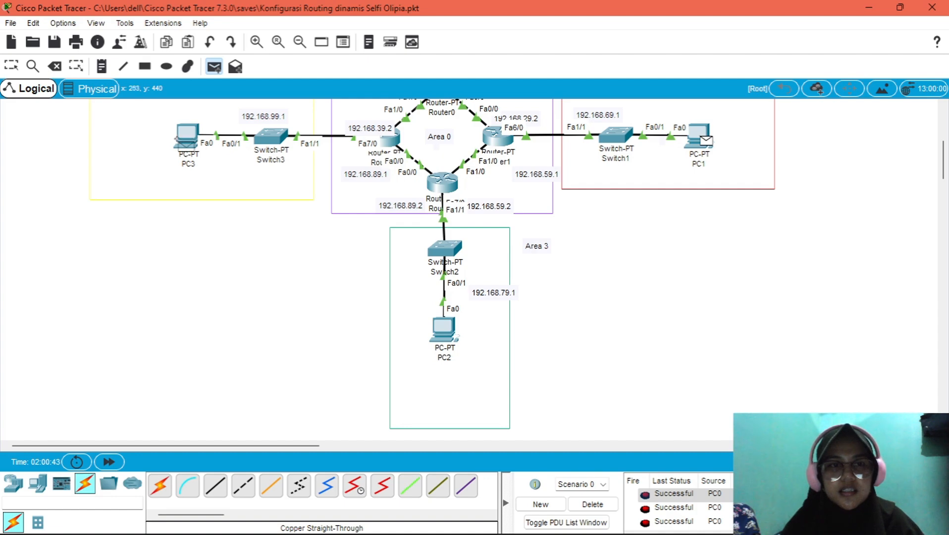
{"action": "left_click", "coordinate": [188, 138]}
- Send a simple PDU from PC2 in Area 3 to PC0 in Area 1
{"action": "left_click", "coordinate": [213, 69]}
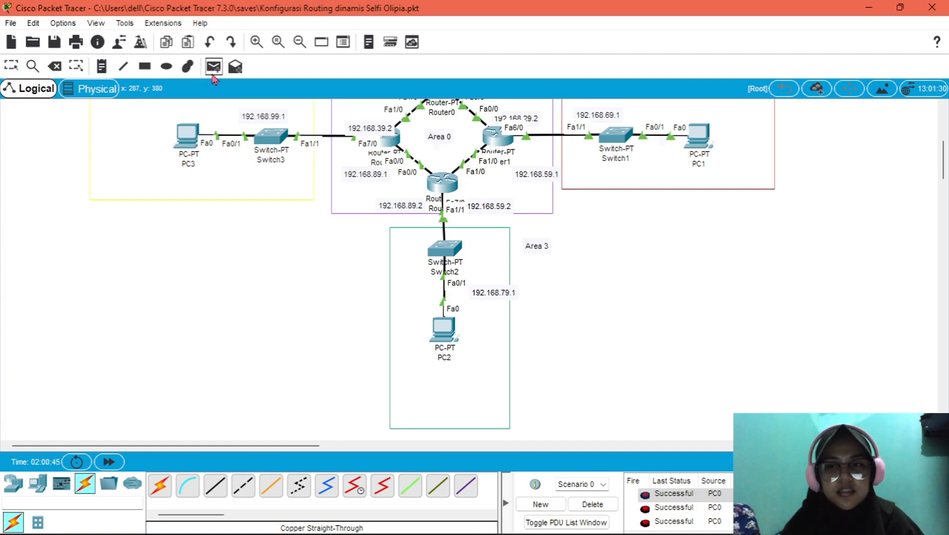
{"action": "left_click", "coordinate": [446, 331]}
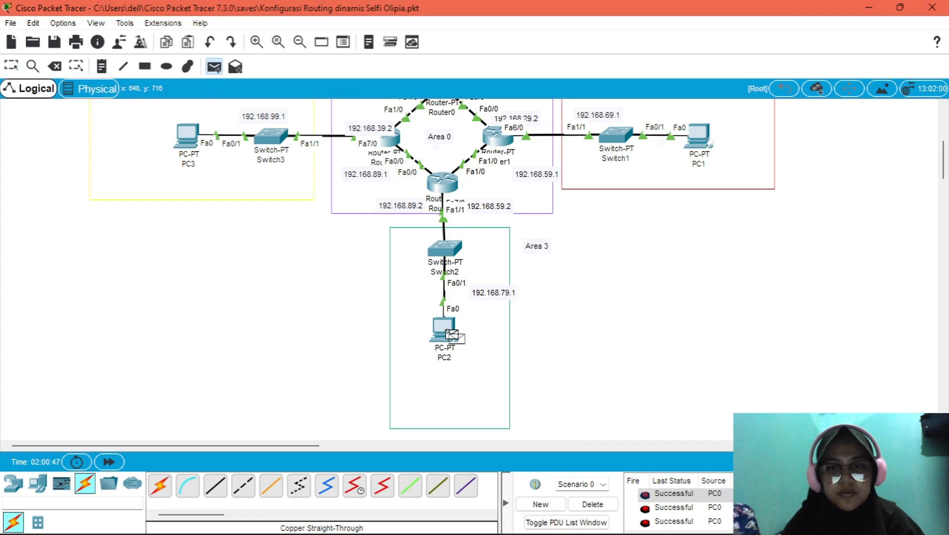
{"action": "scroll", "coordinate": [447, 331], "scroll_direction": "up", "scroll_amount": 3}
{"action": "scroll", "coordinate": [456, 215], "scroll_direction": "up", "scroll_amount": 2}
{"action": "scroll", "coordinate": [457, 216], "scroll_direction": "down", "scroll_amount": 1}
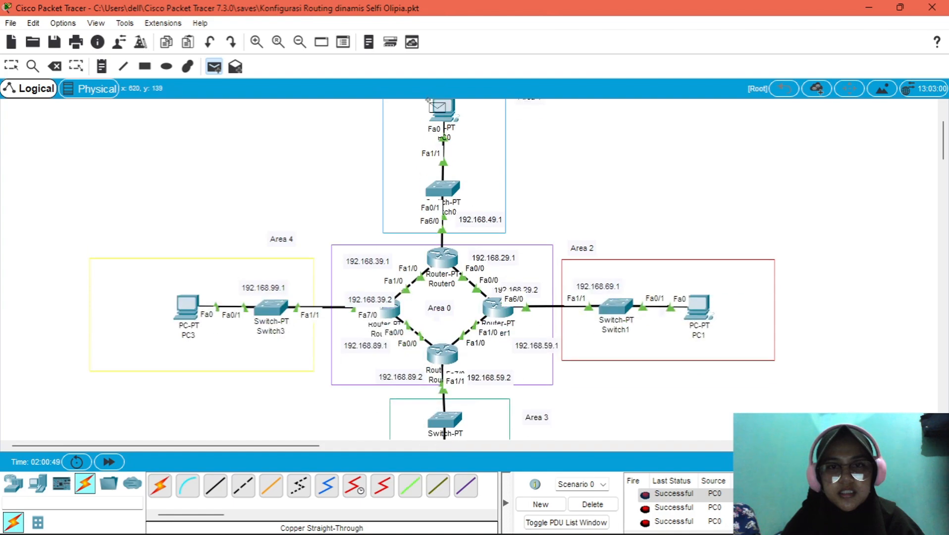
{"action": "left_click", "coordinate": [442, 114]}
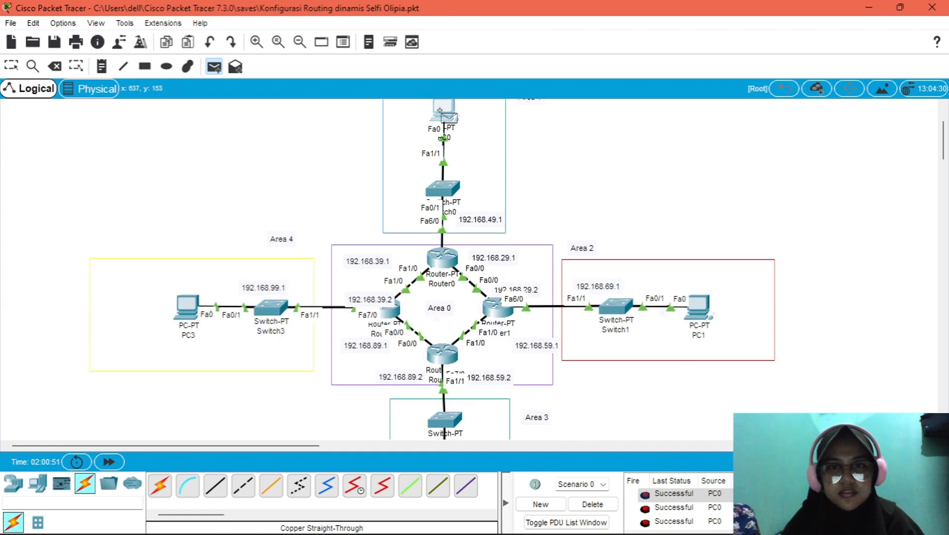
- Send simple PDUs from PC2 in Area 3 to PC1 in Area 2 and to PC3 in Area 4
{"action": "left_click", "coordinate": [214, 67]}
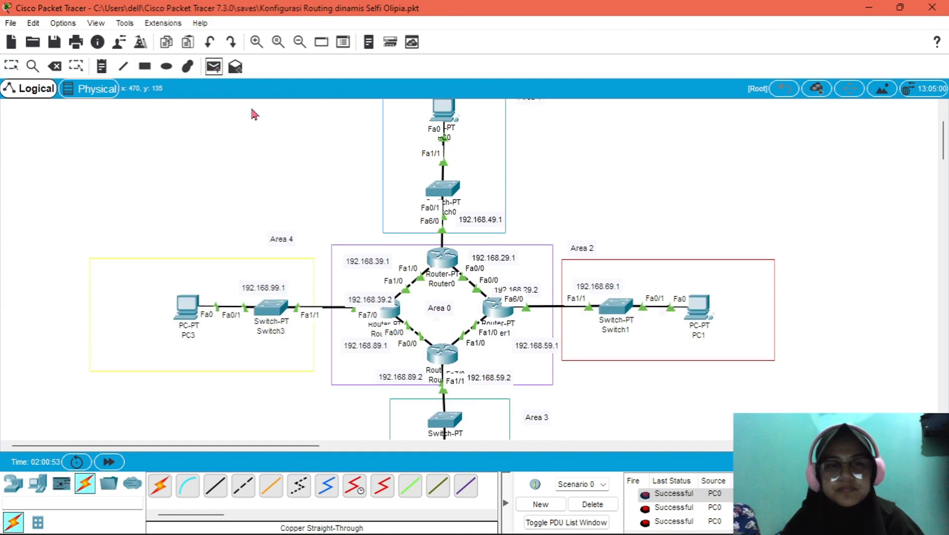
{"action": "scroll", "coordinate": [347, 248], "scroll_direction": "down", "scroll_amount": 4}
{"action": "left_click", "coordinate": [442, 342]}
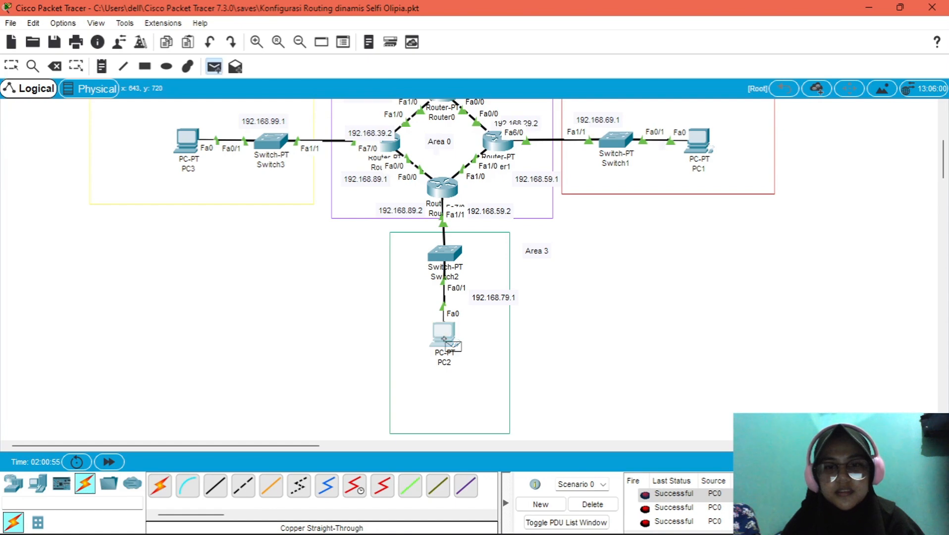
{"action": "scroll", "coordinate": [506, 320], "scroll_direction": "up", "scroll_amount": 2}
{"action": "left_click", "coordinate": [699, 225]}
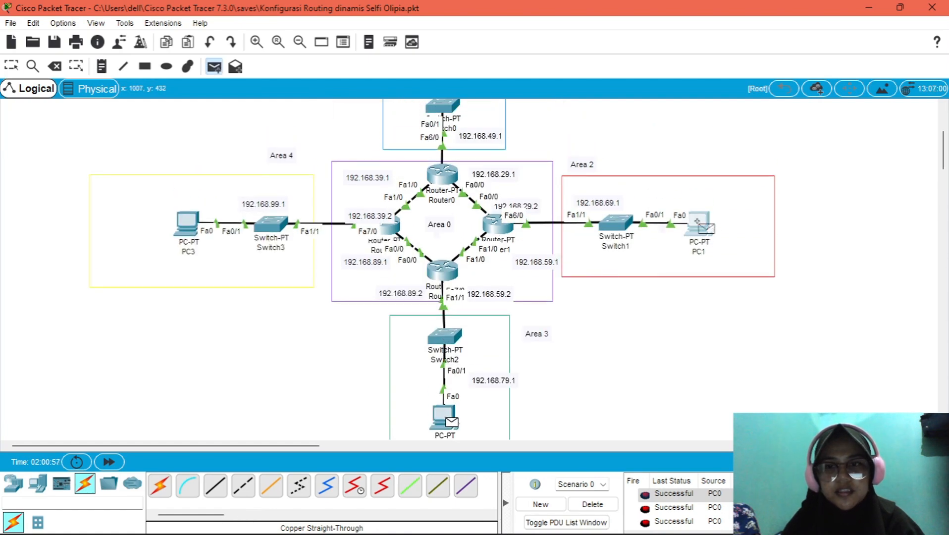
{"action": "left_click", "coordinate": [223, 66]}
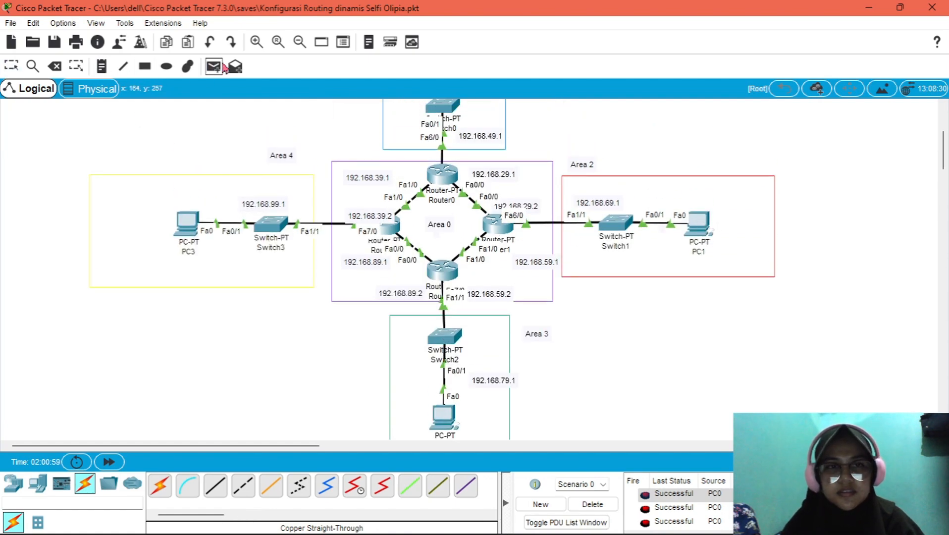
{"action": "left_click", "coordinate": [441, 418]}
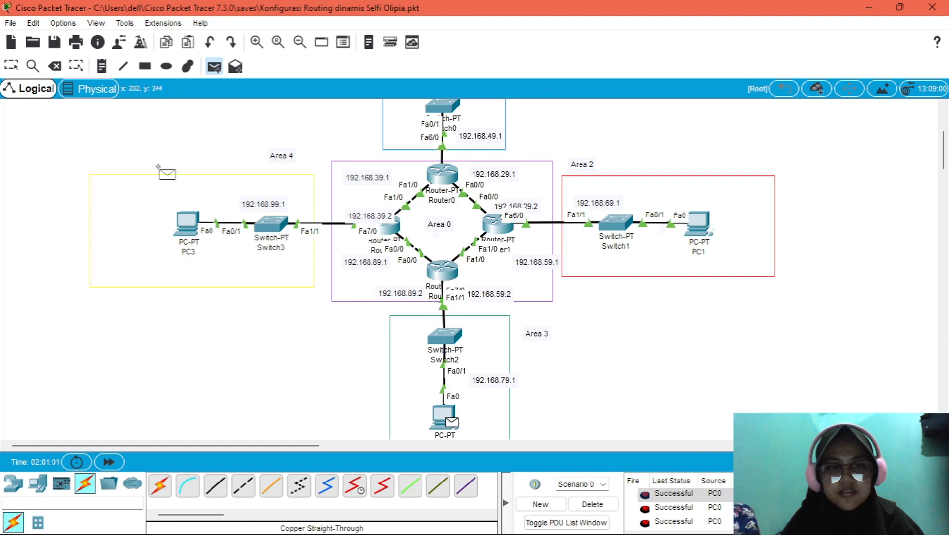
{"action": "left_click", "coordinate": [193, 232]}
- Send a simple PDU from PC3 in Area 4 to PC0 in Area 1
{"action": "left_click", "coordinate": [213, 67]}
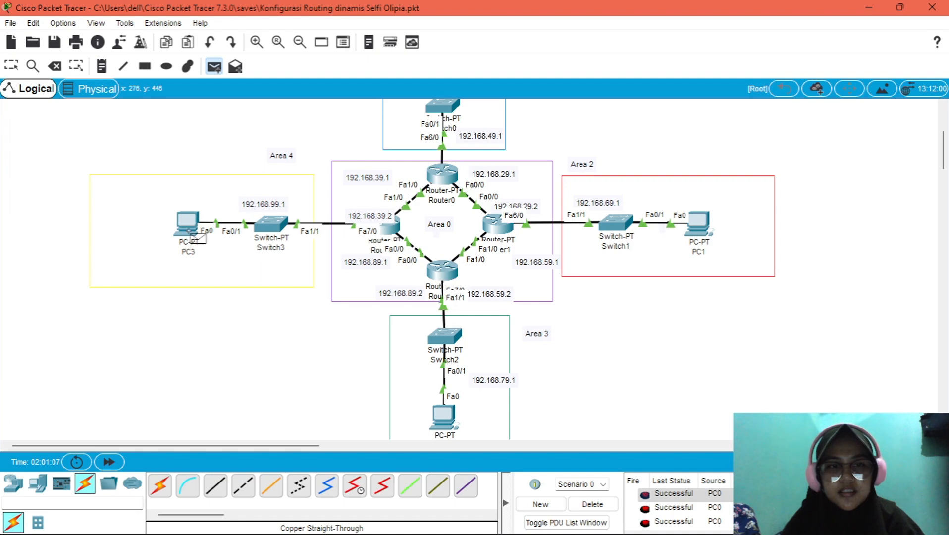
{"action": "scroll", "coordinate": [195, 233], "scroll_direction": "up", "scroll_amount": 3}
{"action": "scroll", "coordinate": [465, 187], "scroll_direction": "up", "scroll_amount": 3}
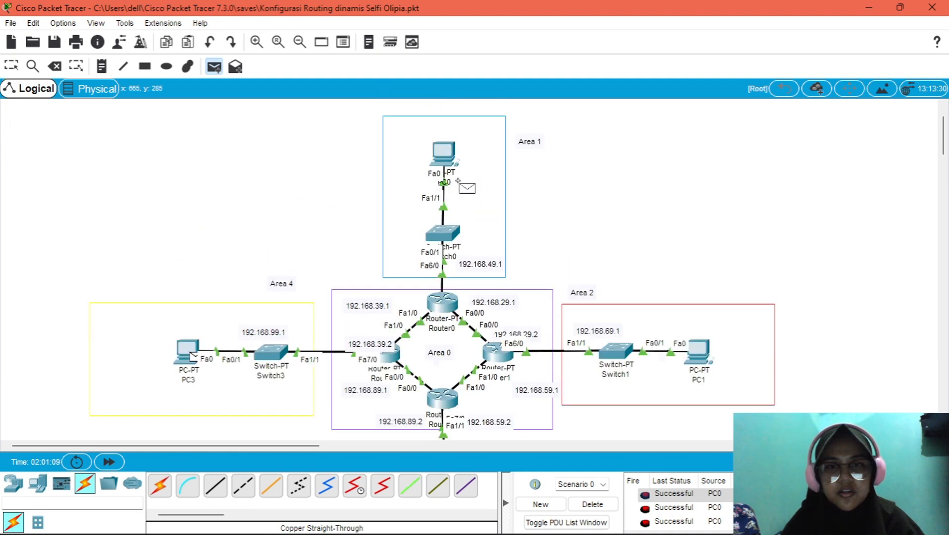
{"action": "left_click", "coordinate": [443, 154]}
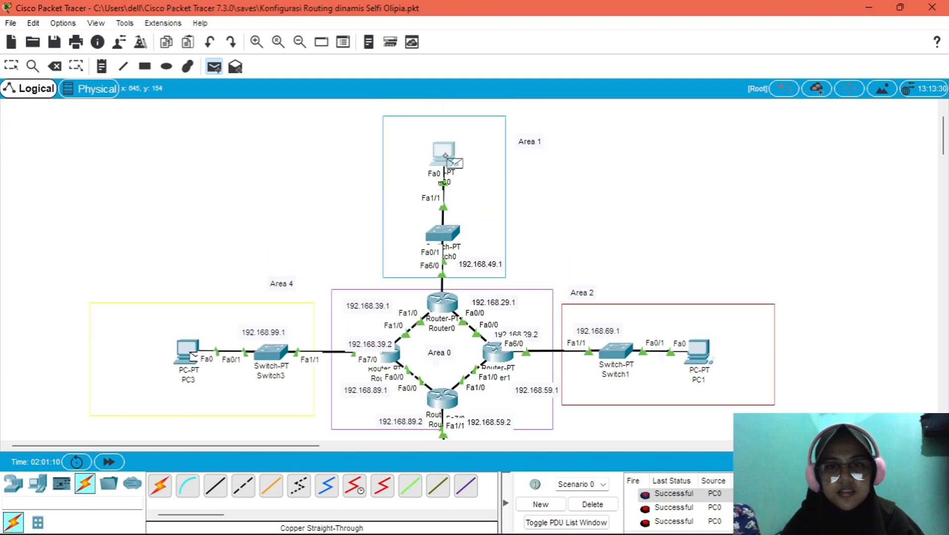
- Send simple PDUs from PC3 in Area 4 to PC1 in Area 2 and to PC2 in Area 3
{"action": "left_click", "coordinate": [214, 72]}
{"action": "left_click", "coordinate": [188, 351]}
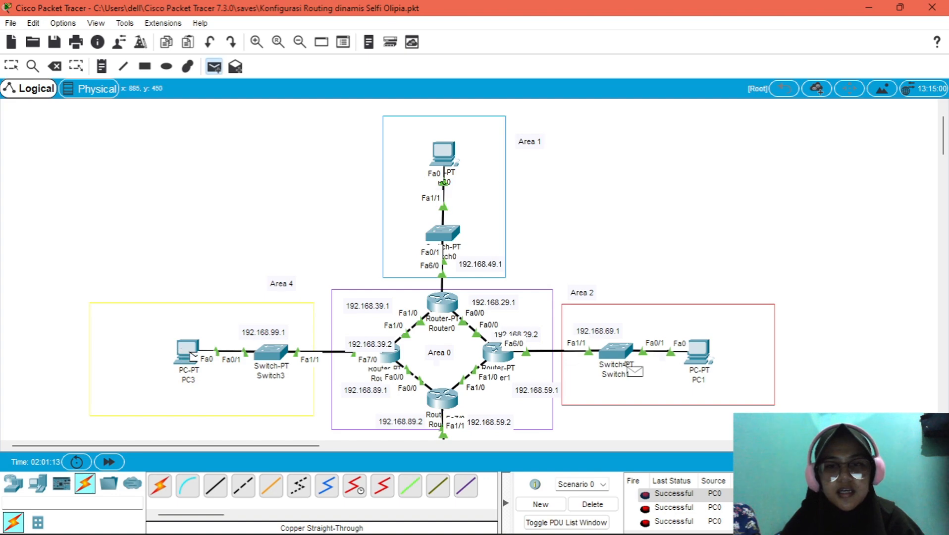
{"action": "left_click", "coordinate": [686, 356]}
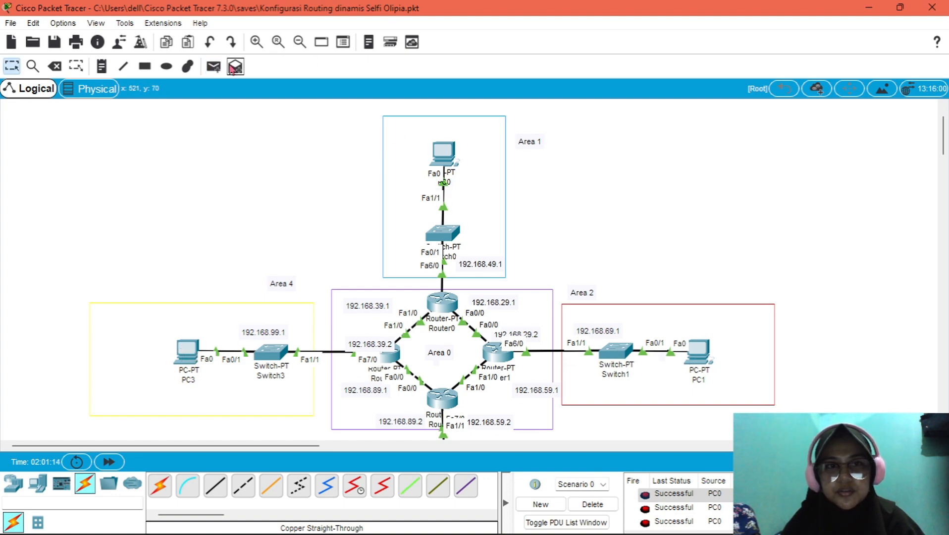
{"action": "left_click", "coordinate": [214, 67]}
{"action": "scroll", "coordinate": [239, 159], "scroll_direction": "down", "scroll_amount": 5}
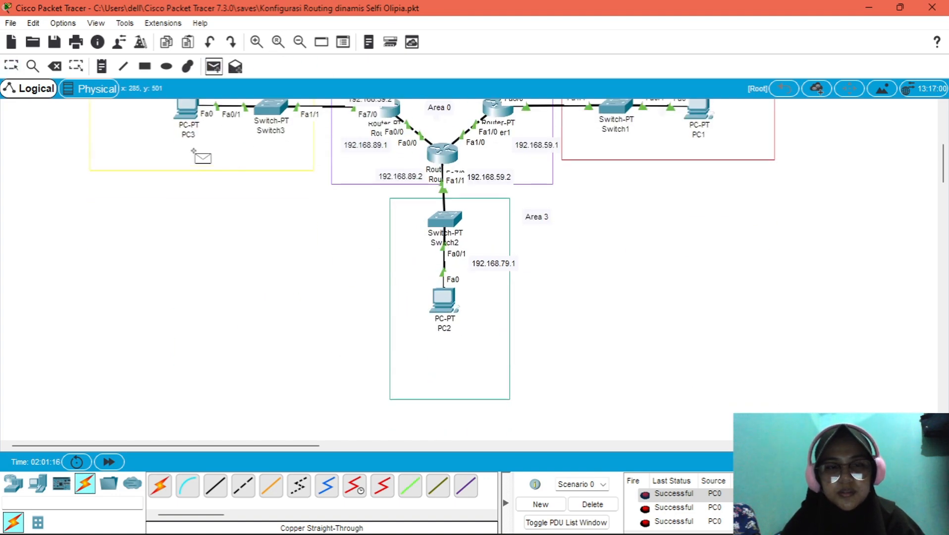
{"action": "left_click", "coordinate": [188, 119]}
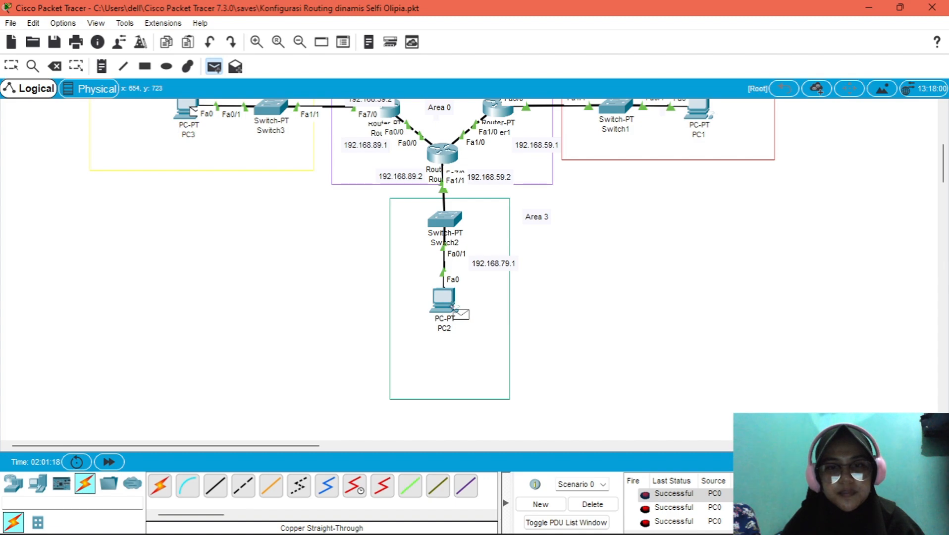
{"action": "left_click", "coordinate": [454, 311]}
- Review the last status and source of every PDU in the Scenario 0 list
{"action": "scroll", "coordinate": [669, 508], "scroll_direction": "down", "scroll_amount": 4}
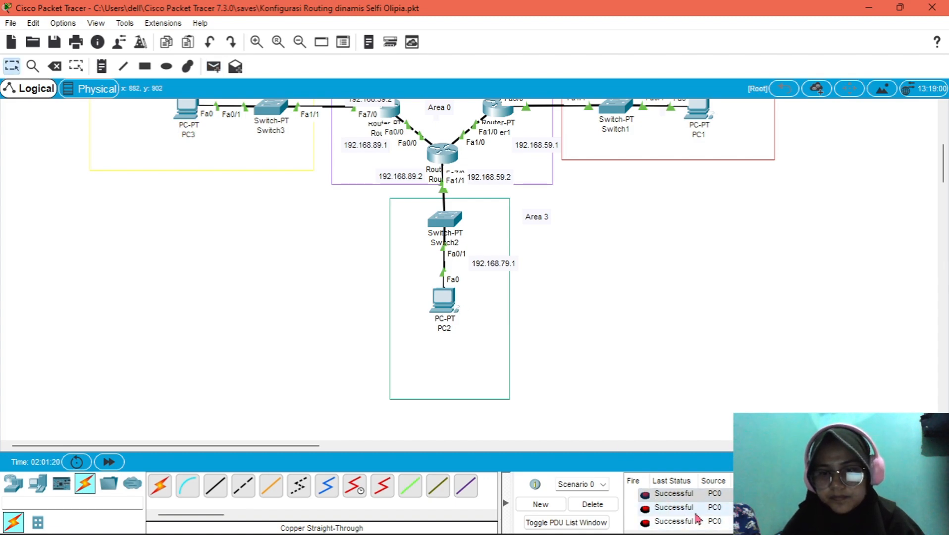
{"action": "scroll", "coordinate": [698, 518], "scroll_direction": "up", "scroll_amount": 4}
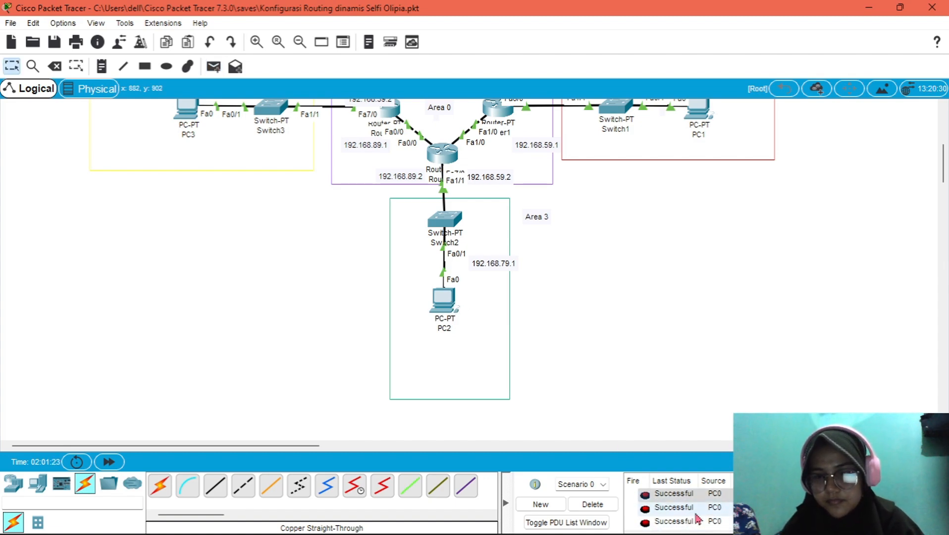
{"action": "scroll", "coordinate": [698, 518], "scroll_direction": "down", "scroll_amount": 1}
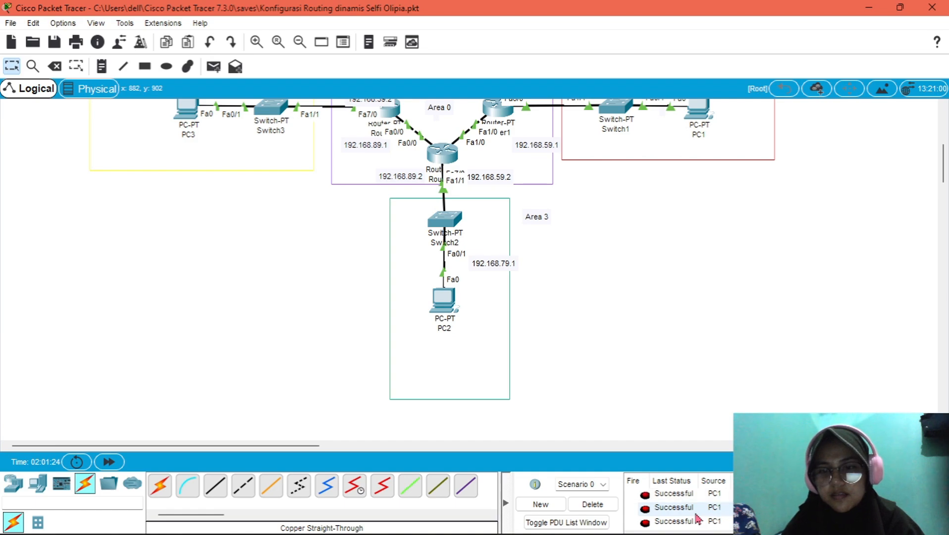
{"action": "scroll", "coordinate": [698, 518], "scroll_direction": "down", "scroll_amount": 1}
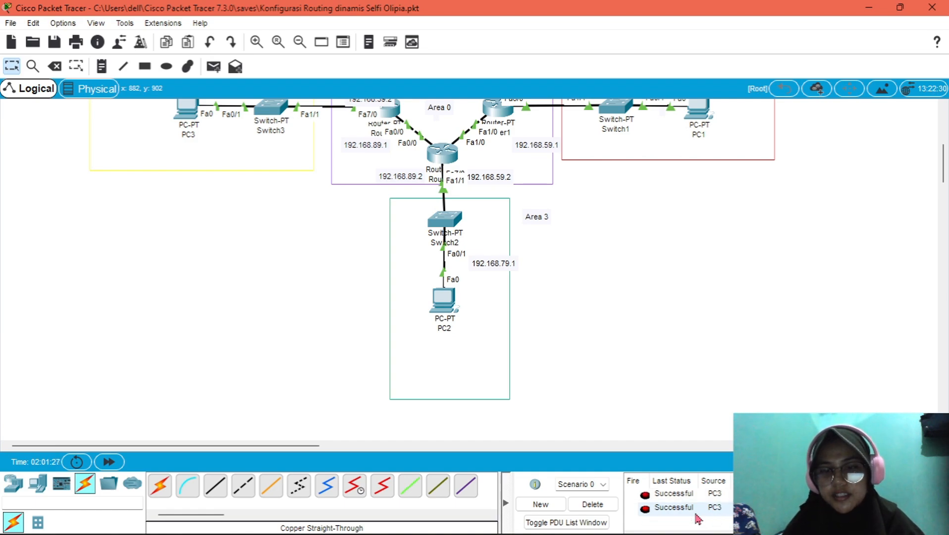
{"action": "scroll", "coordinate": [698, 518], "scroll_direction": "up", "scroll_amount": 1}
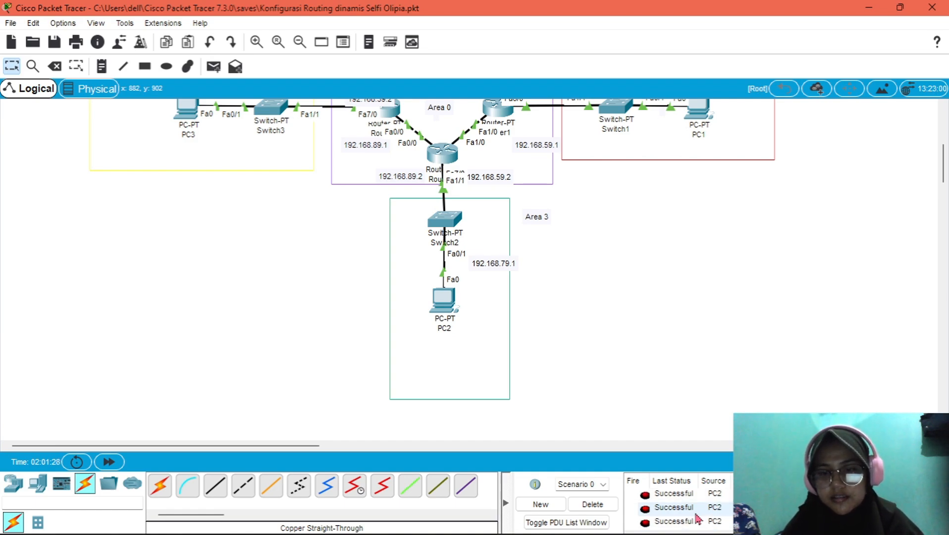
{"action": "scroll", "coordinate": [697, 519], "scroll_direction": "up", "scroll_amount": 2}
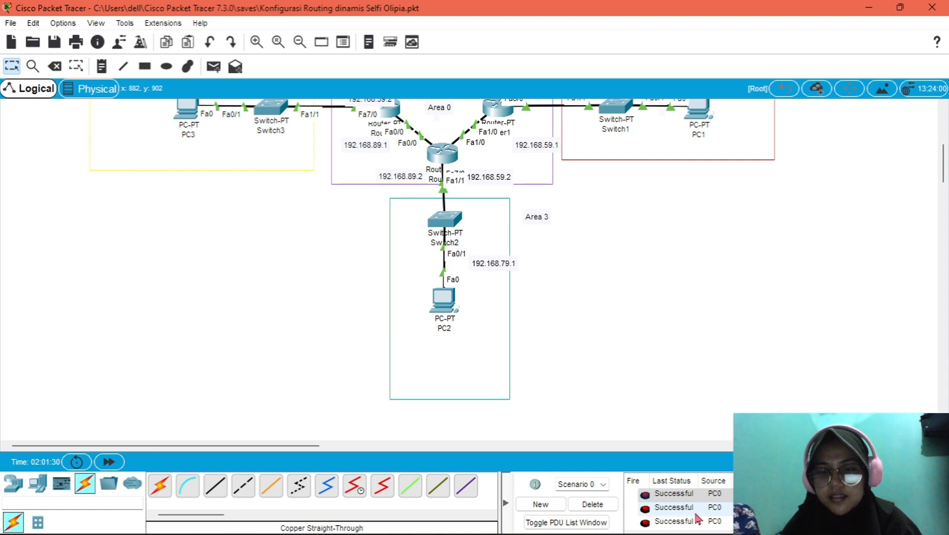